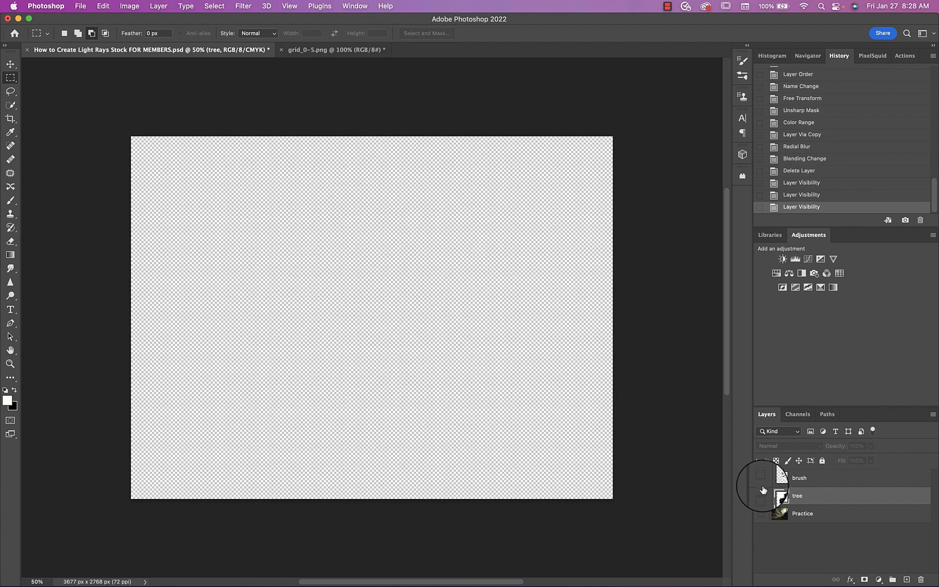
# Examine the brush and tree layers by showing each one on its own and hiding it again
pyautogui.click(761, 479)
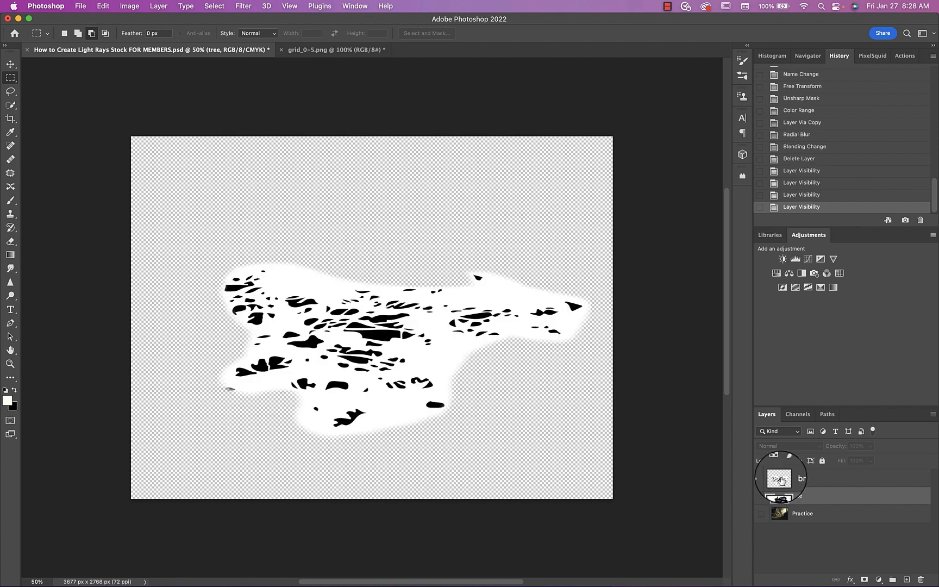
pyautogui.click(778, 479)
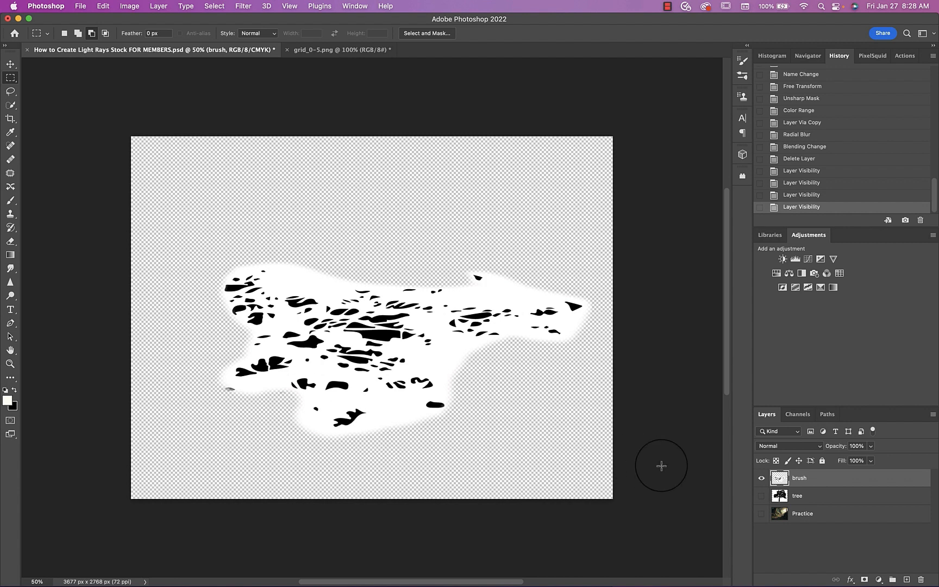
pyautogui.click(761, 478)
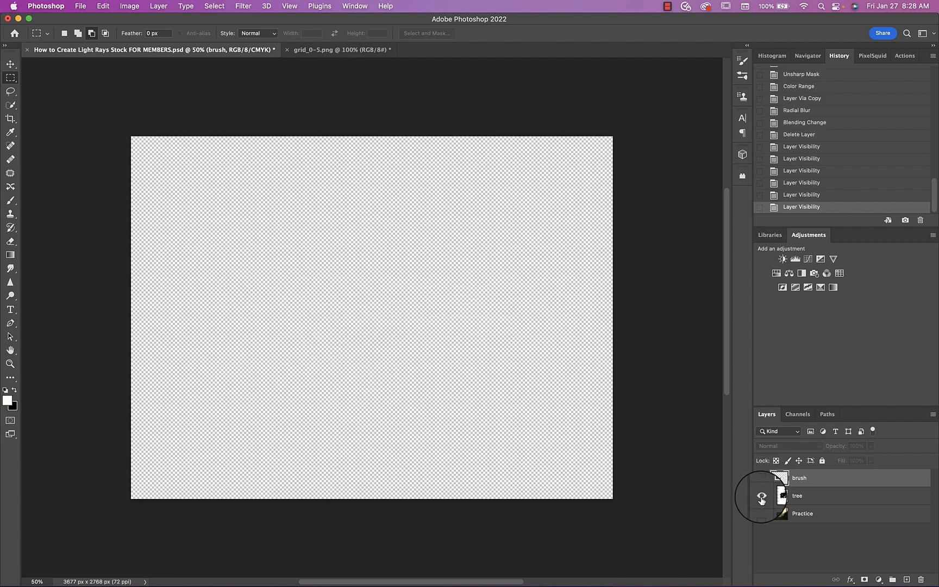
pyautogui.click(761, 496)
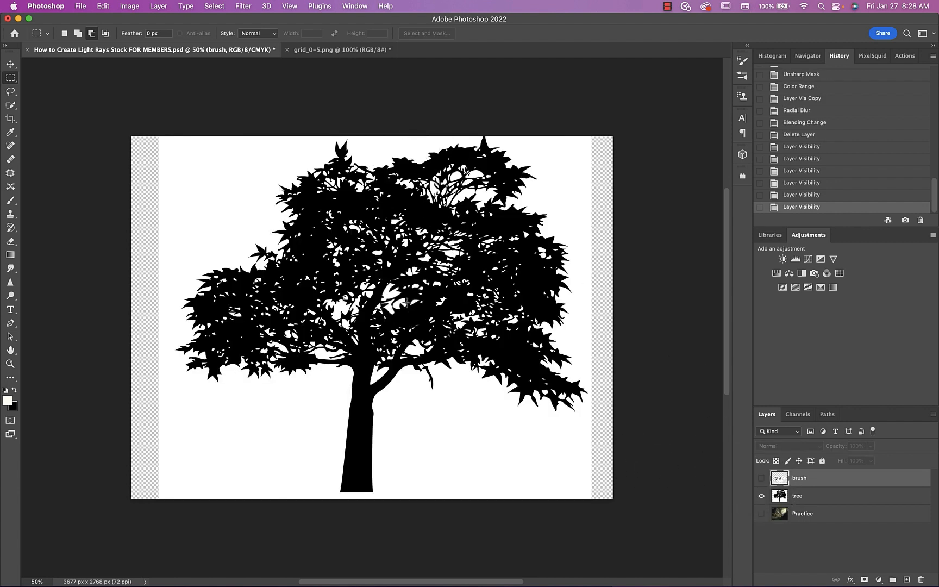
pyautogui.click(761, 496)
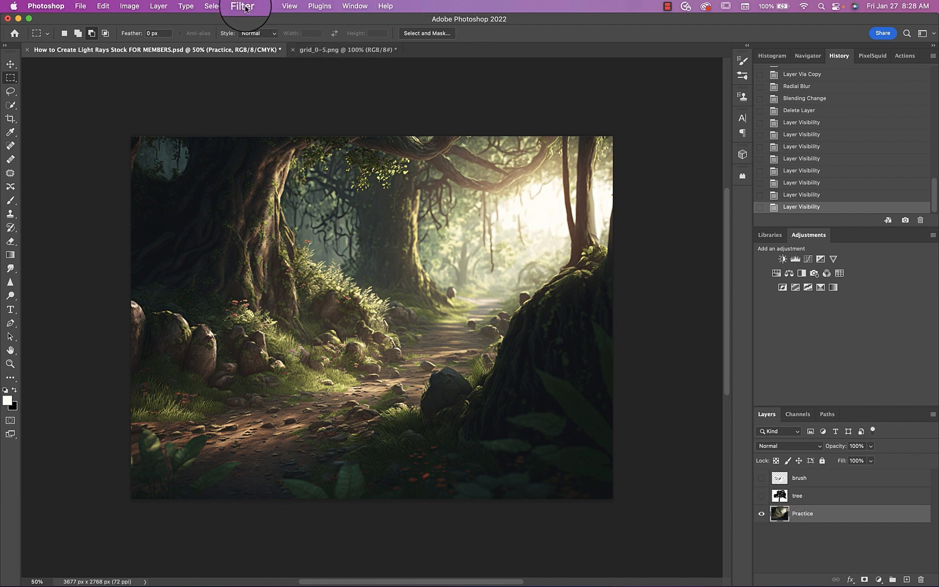
# Select the Practice layer's highlights with Color Range, using a Fuzziness of 12% and a Range of 212
pyautogui.click(214, 6)
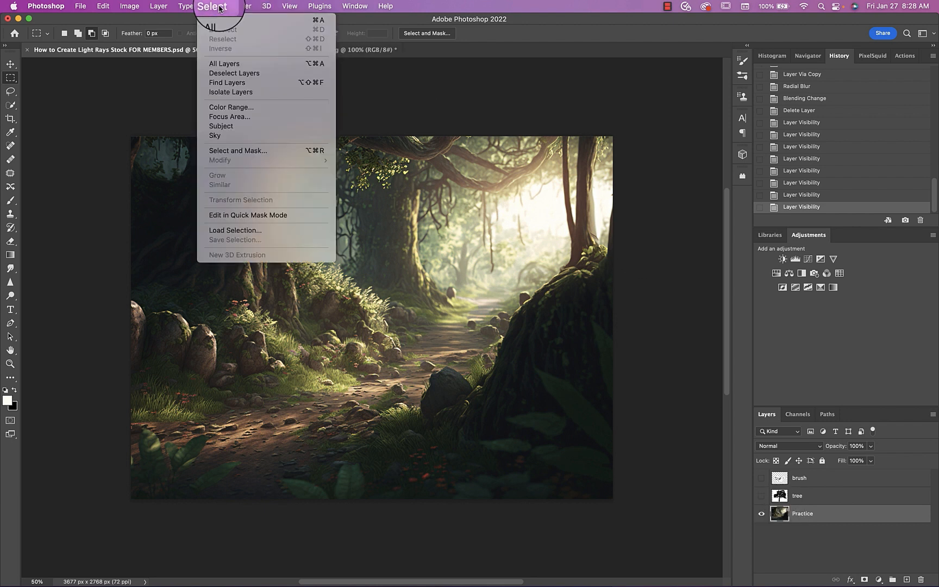
pyautogui.click(226, 107)
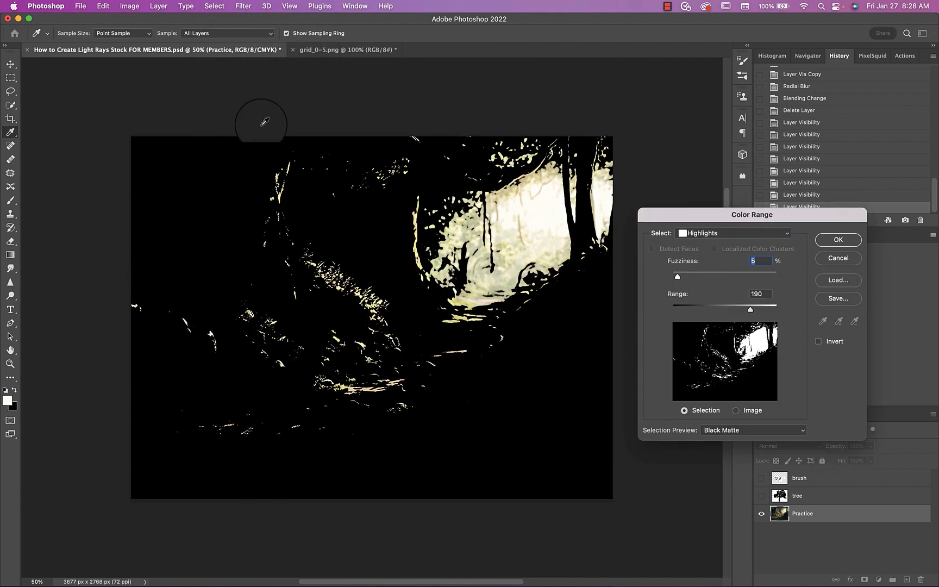
pyautogui.click(702, 234)
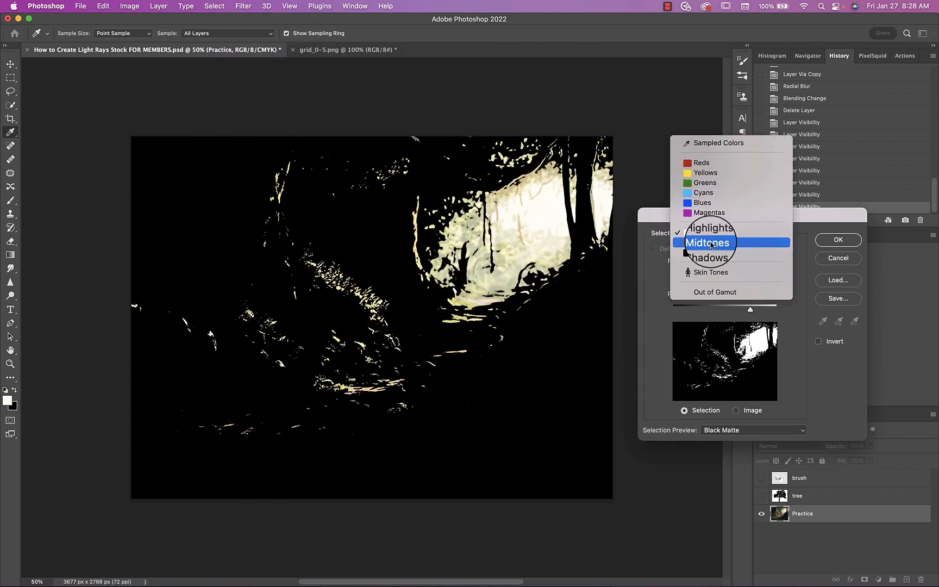
pyautogui.click(706, 233)
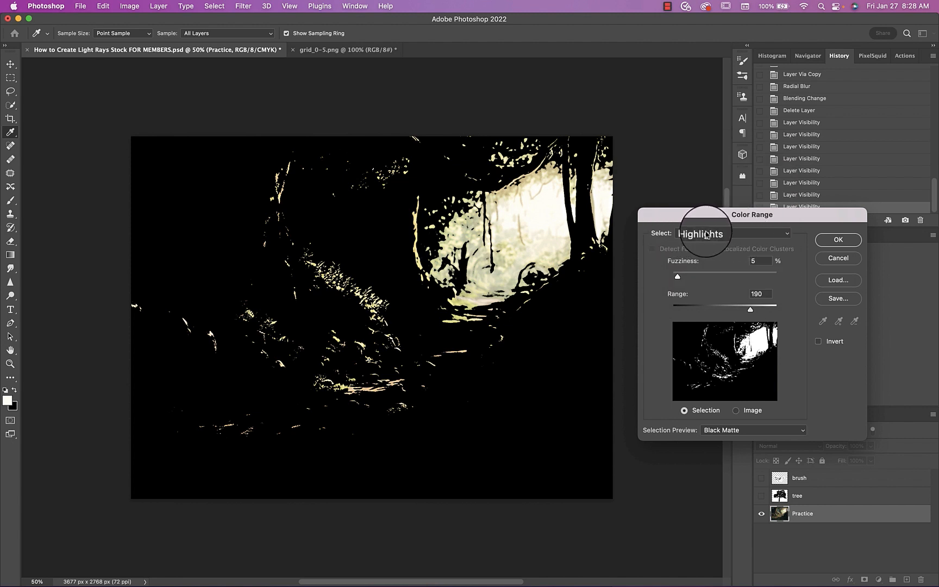
pyautogui.click(700, 234)
pyautogui.click(699, 233)
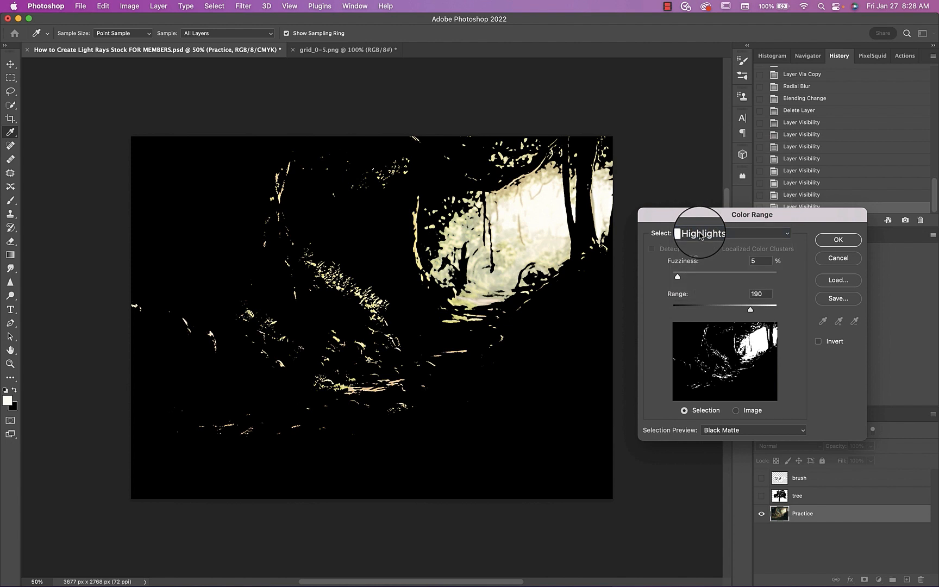
pyautogui.moveTo(677, 278); pyautogui.dragTo(687, 276)
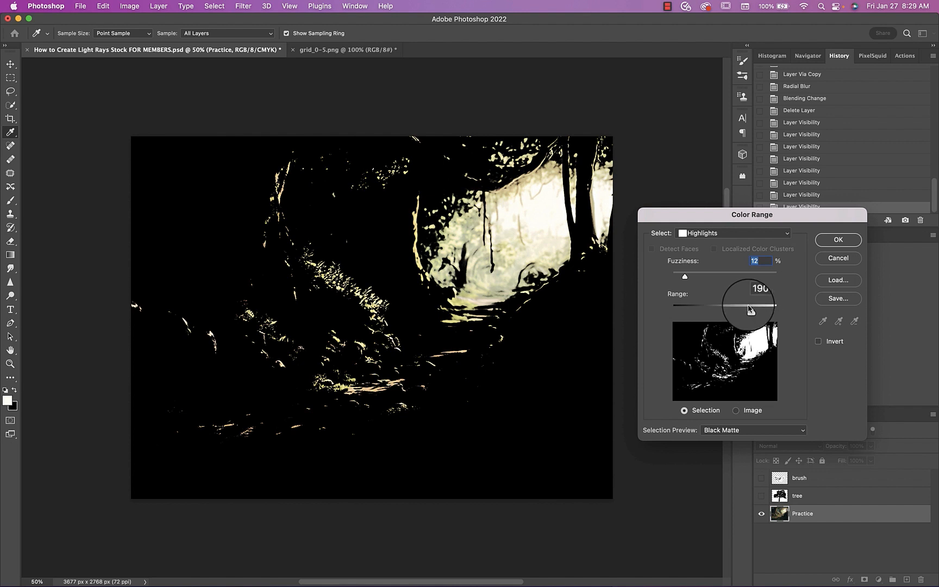
pyautogui.moveTo(750, 309)
pyautogui.mouseDown()
pyautogui.moveTo(733, 311)
pyautogui.moveTo(751, 310)
pyautogui.mouseUp()
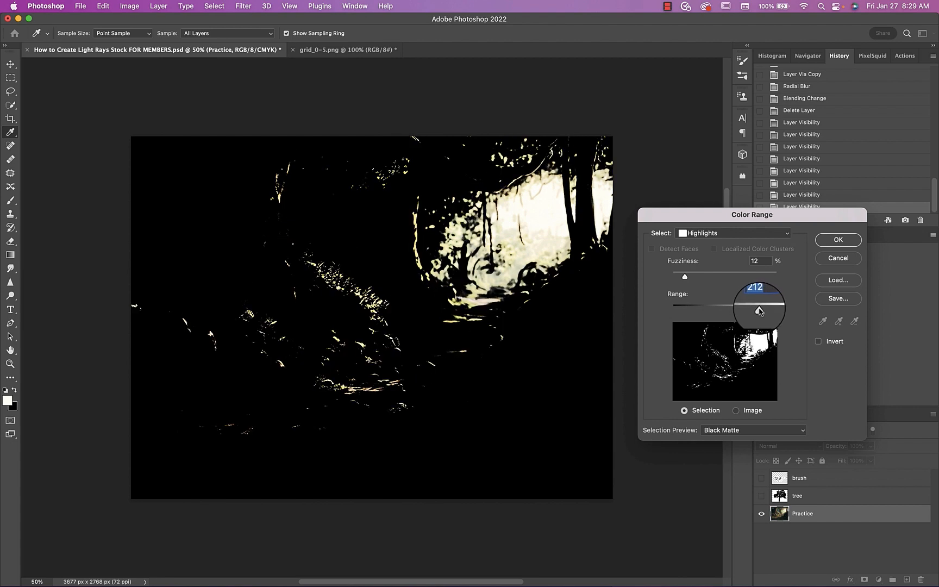
pyautogui.click(826, 242)
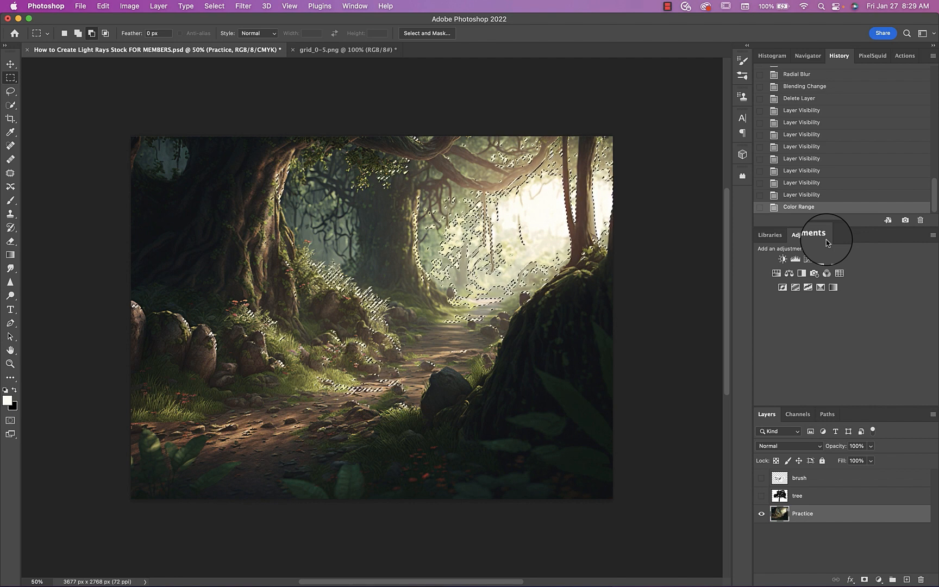
# Copy the selected highlights to a new layer, check it without the Practice layer, and convert it for smart filters
pyautogui.press('super+j')
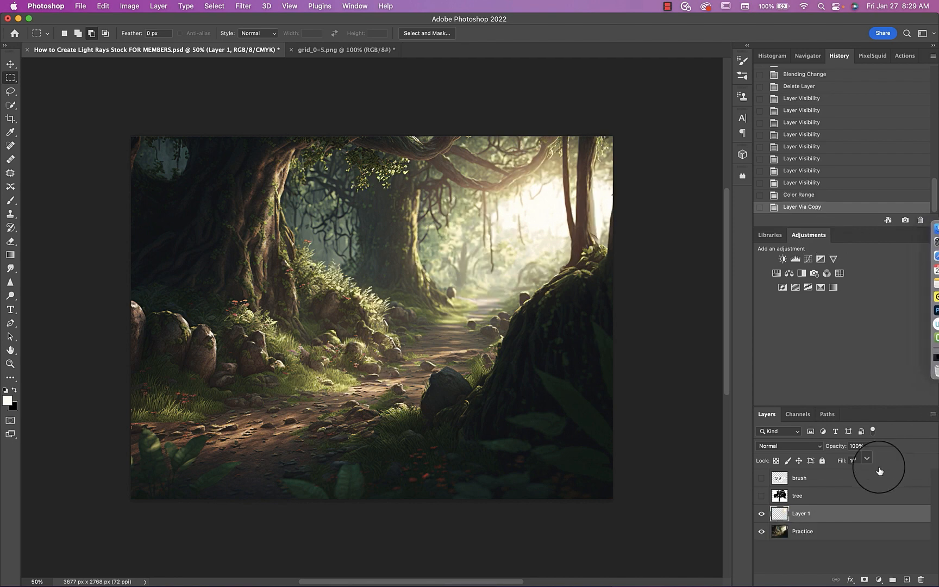
pyautogui.click(761, 532)
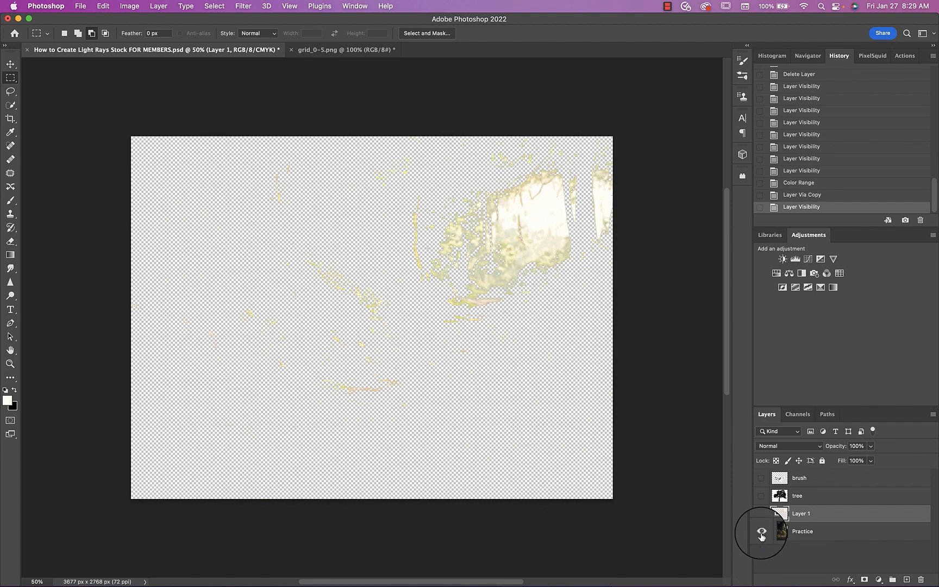
pyautogui.click(761, 532)
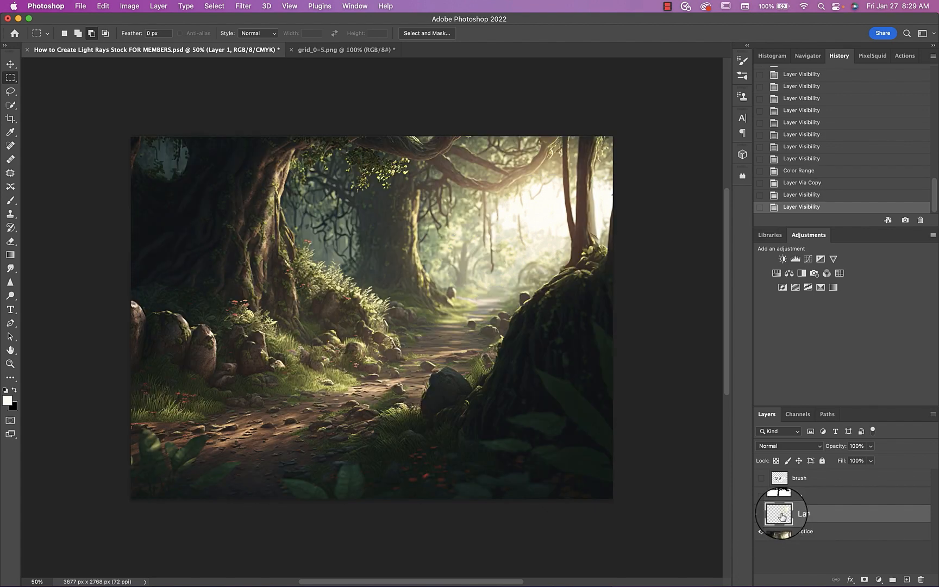
pyautogui.click(243, 6)
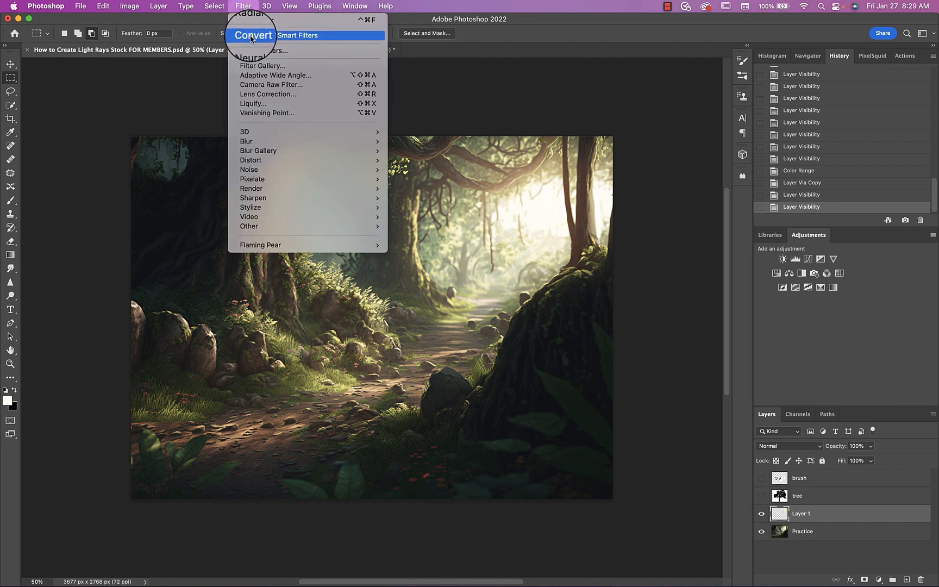
pyautogui.click(246, 9)
# Try a Best-quality Zoom Radial Blur of 100 on the highlights layer with its centre at the upper-right light, and undo it
pyautogui.click(244, 6)
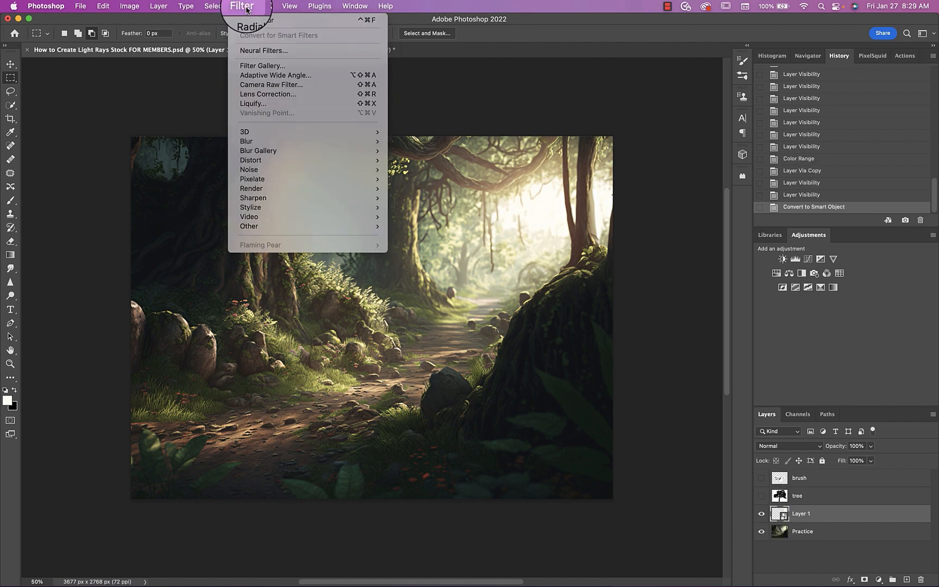
pyautogui.moveTo(247, 141)
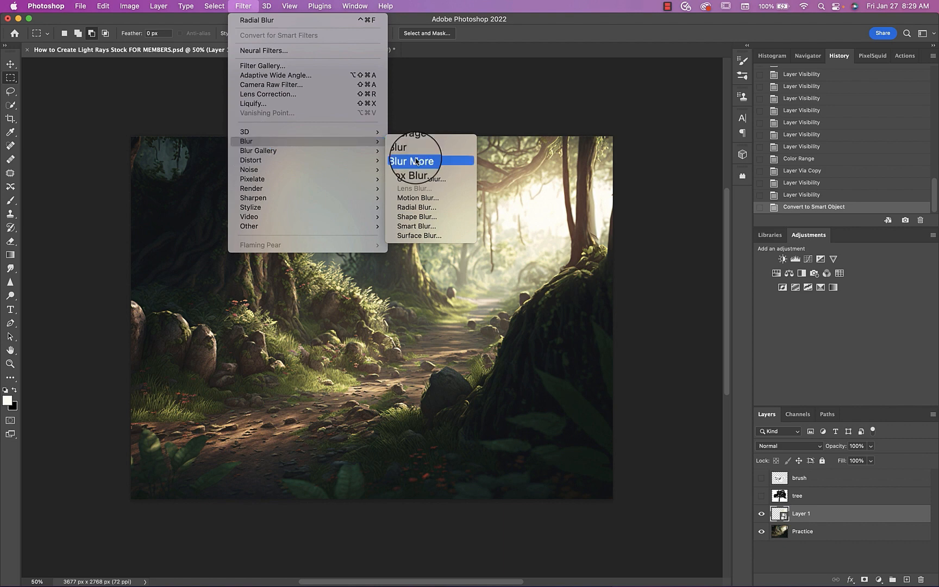
pyautogui.click(419, 208)
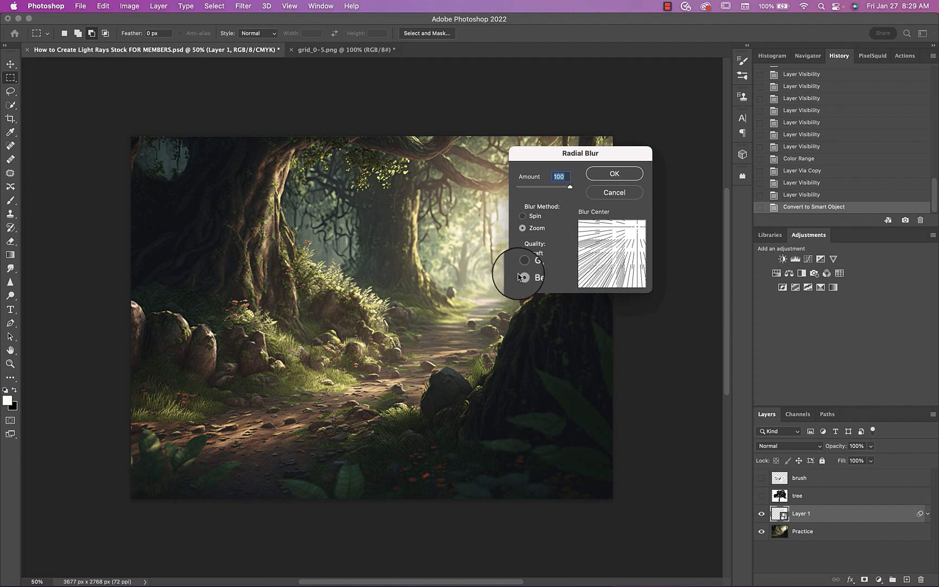
pyautogui.moveTo(570, 153); pyautogui.dragTo(680, 128)
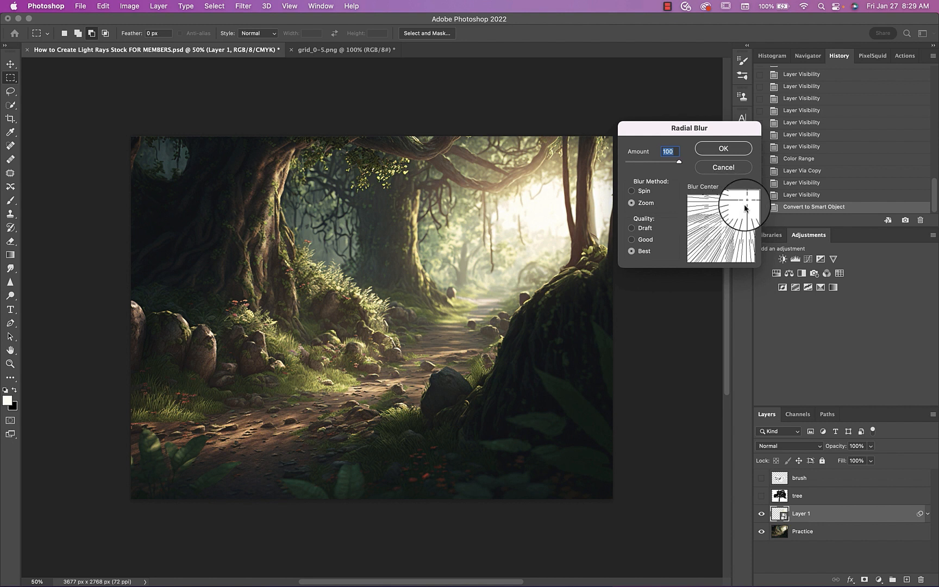
pyautogui.click(721, 229)
pyautogui.moveTo(721, 228); pyautogui.dragTo(722, 225)
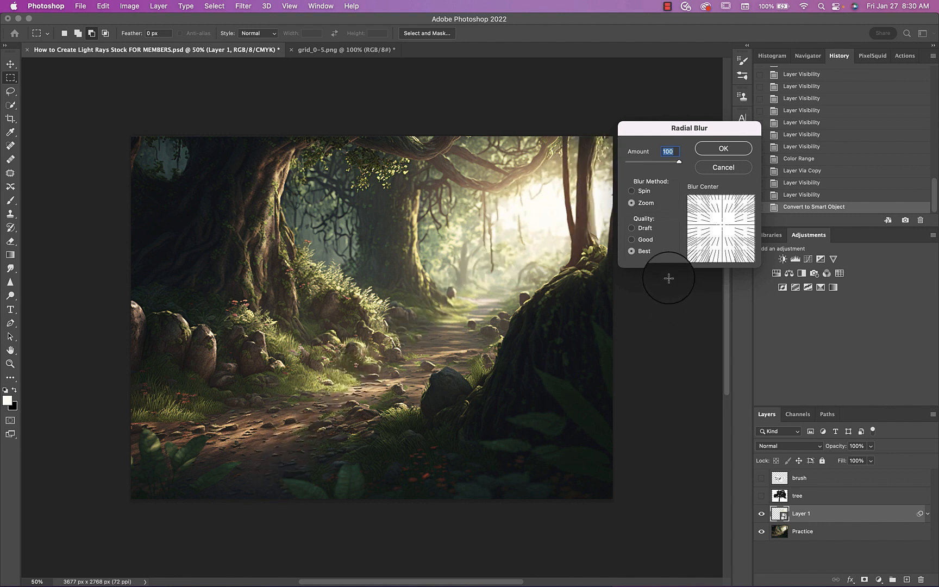
pyautogui.moveTo(722, 228); pyautogui.dragTo(744, 206)
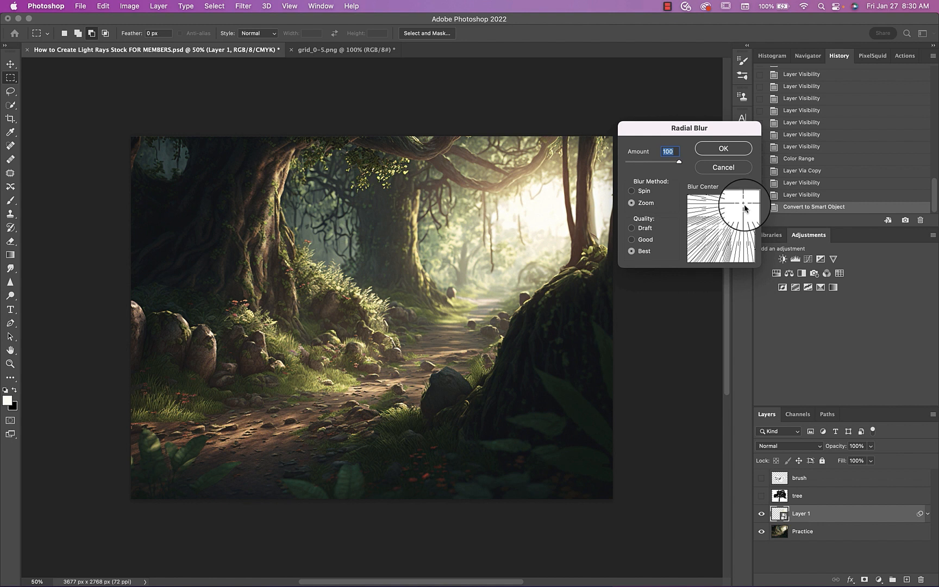
pyautogui.moveTo(743, 206); pyautogui.dragTo(746, 208)
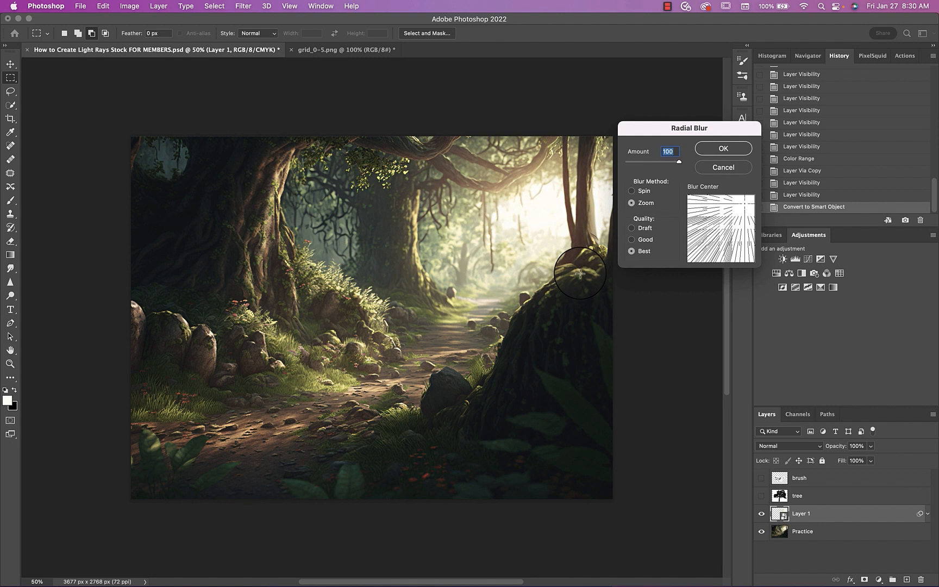
pyautogui.click(724, 149)
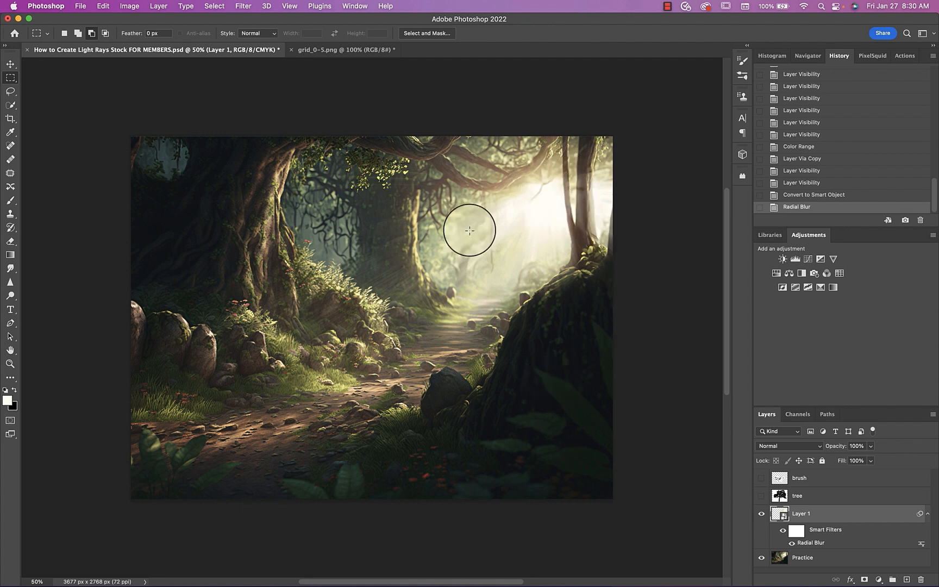
pyautogui.press('super+z')
pyautogui.click(248, 7)
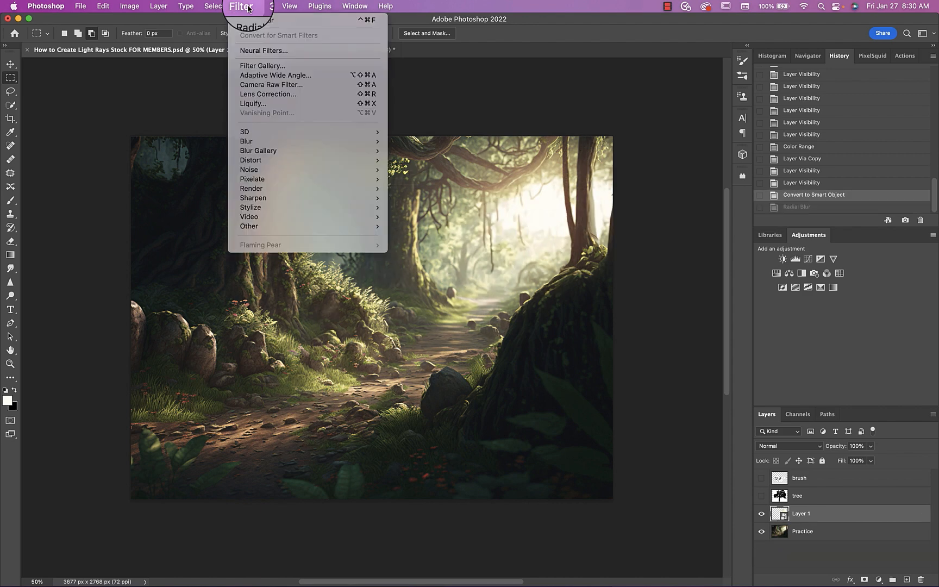
pyautogui.moveTo(245, 141)
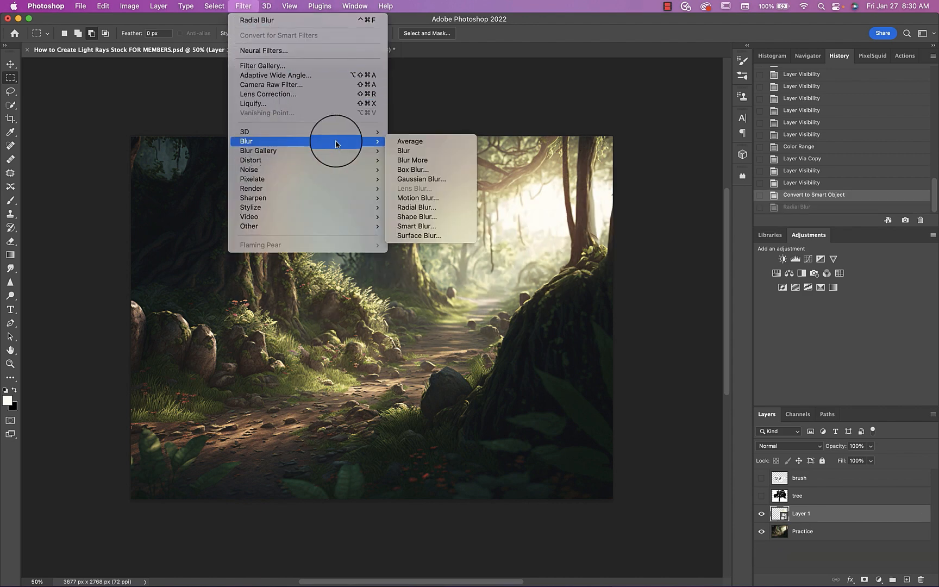
pyautogui.click(417, 198)
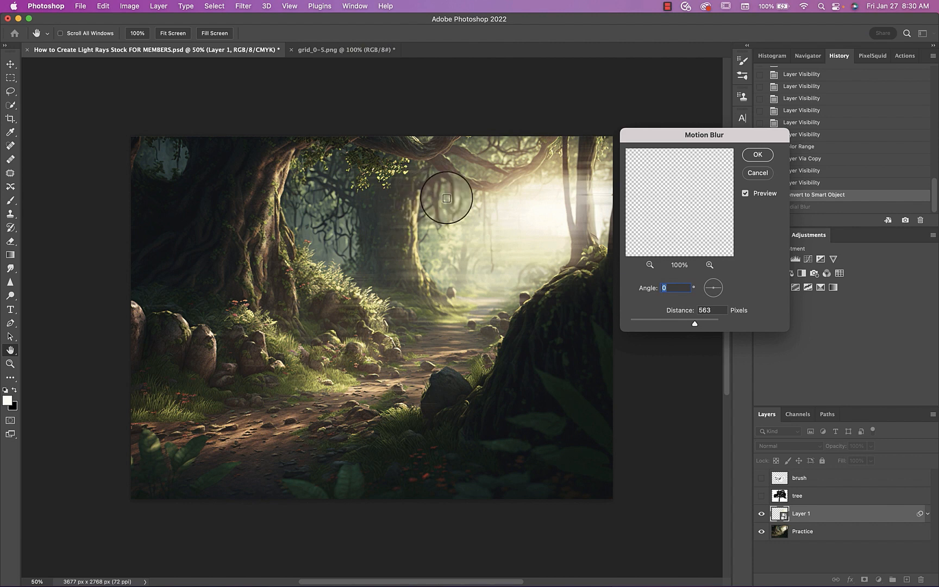
pyautogui.click(757, 173)
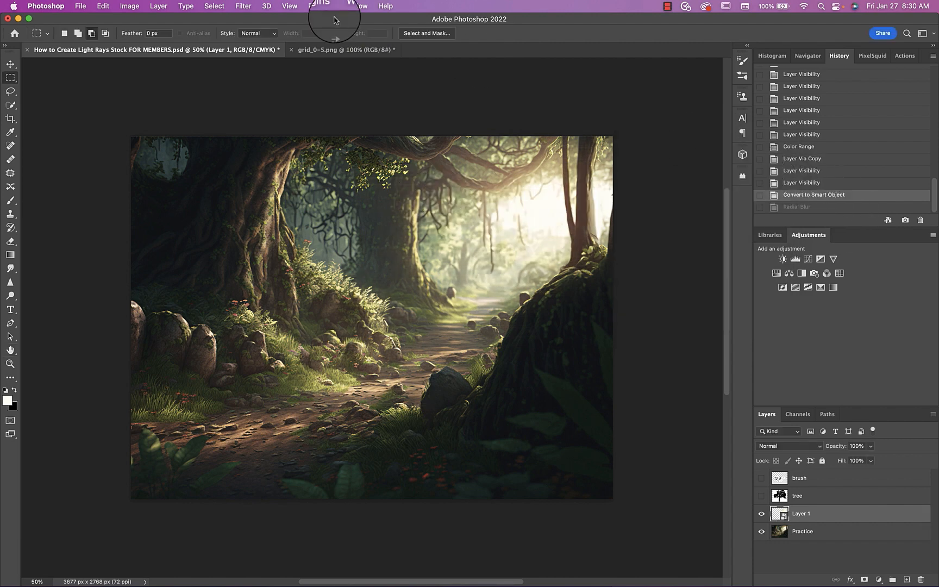
# Apply a Best-quality Zoom Radial Blur of 100 to the highlights layer, centred near the upper-right light, and set its blend mode to Screen
pyautogui.click(243, 7)
pyautogui.moveTo(247, 143)
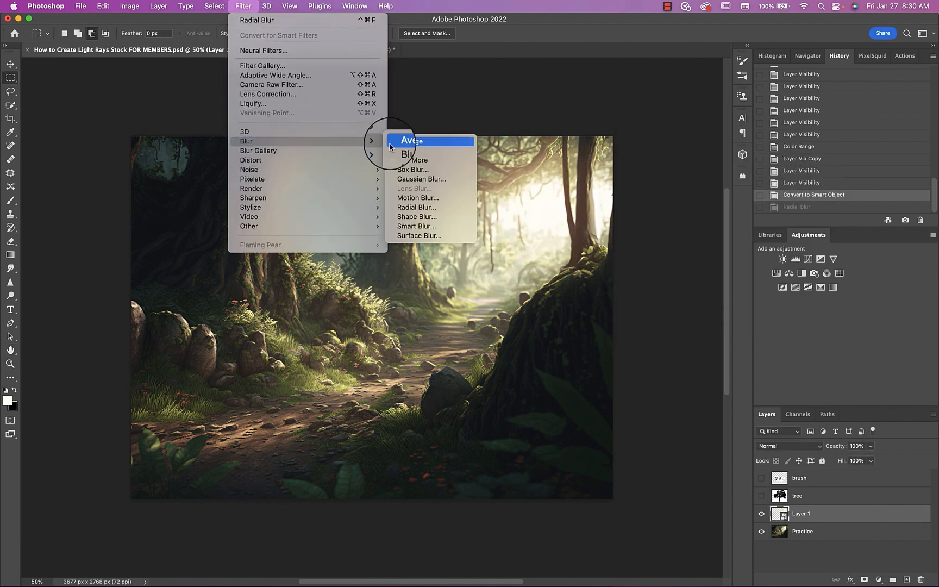
pyautogui.click(405, 207)
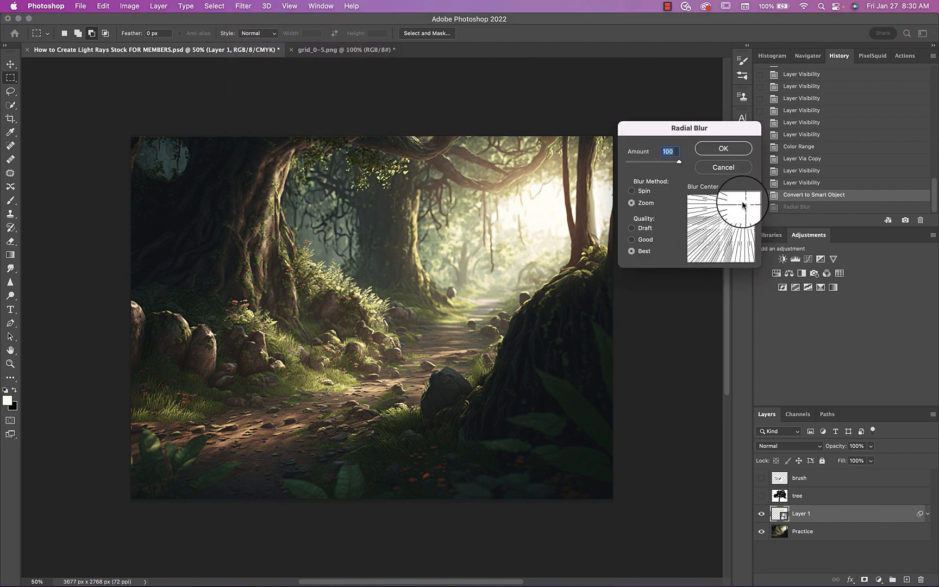
pyautogui.moveTo(745, 202); pyautogui.dragTo(740, 202)
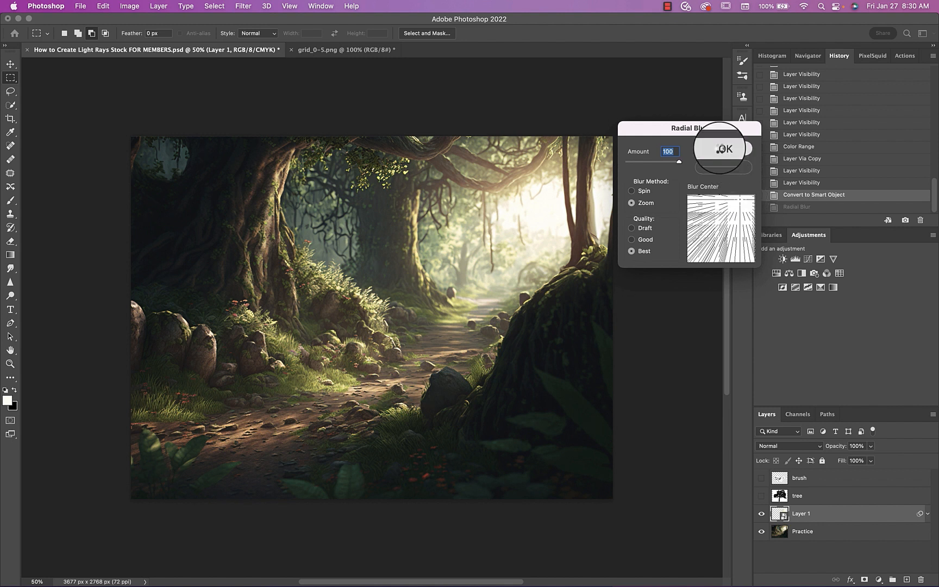
pyautogui.click(719, 149)
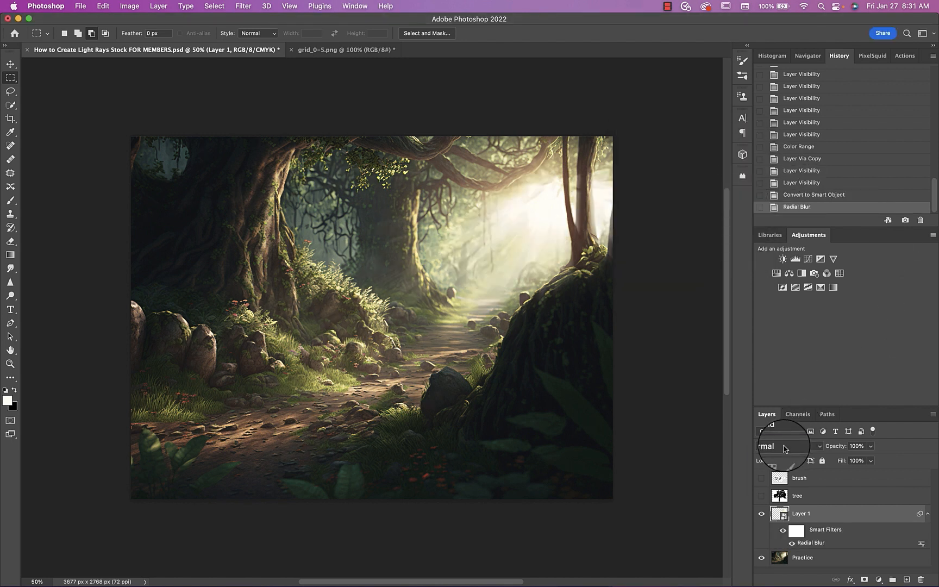
pyautogui.click(784, 448)
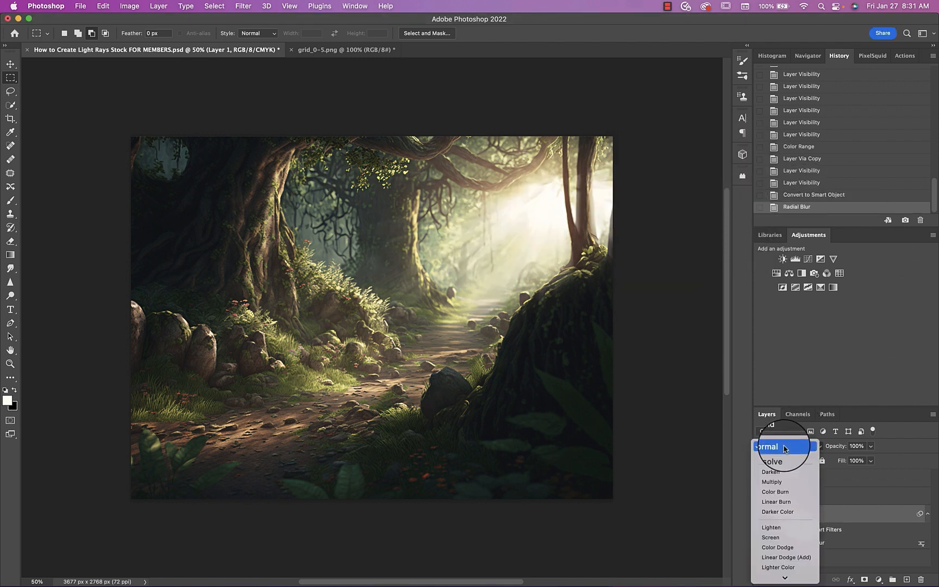
pyautogui.click(770, 537)
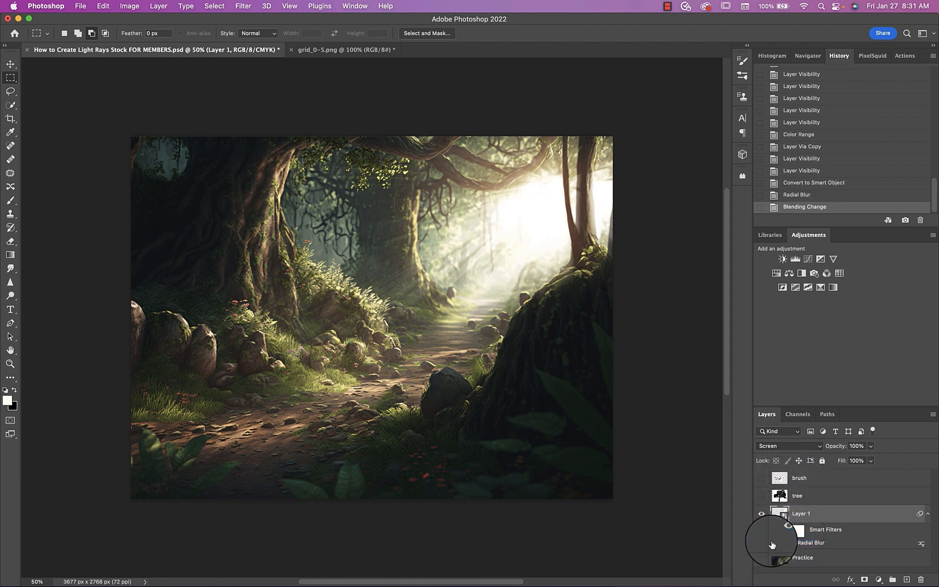
# Duplicate the blurred highlights layer, add a layer mask to the copy, and paint black with a 1300 px brush over the bright upper-right light
pyautogui.press('super+j')
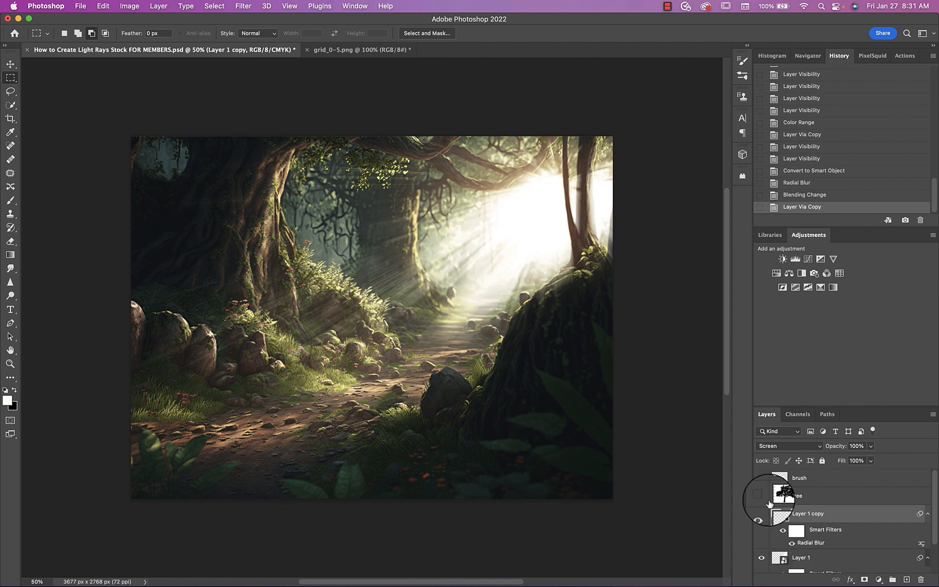
pyautogui.click(864, 579)
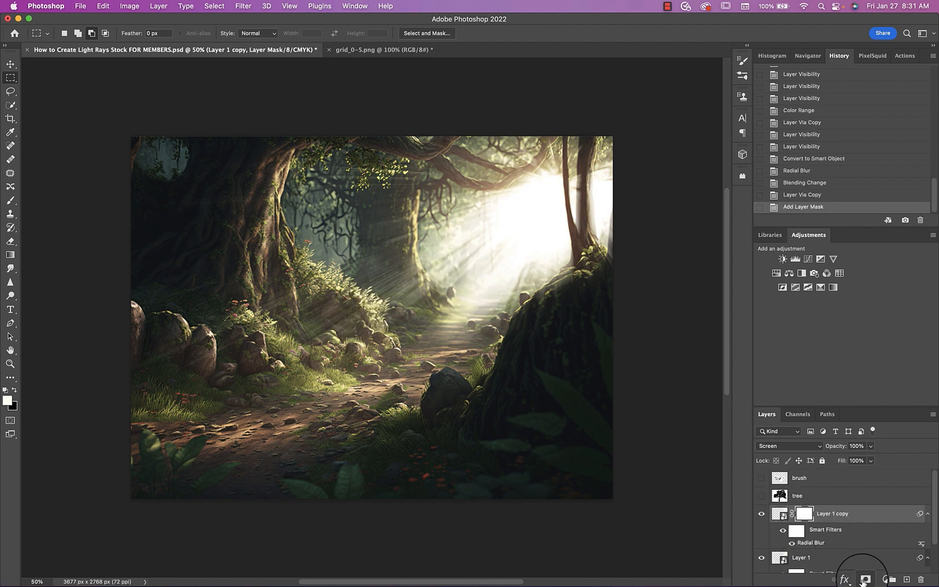
pyautogui.press('b')
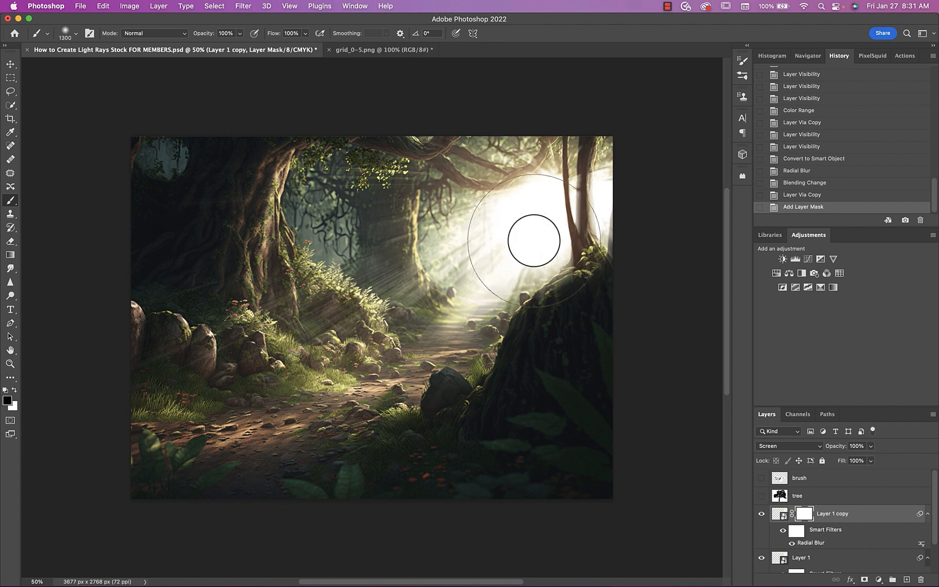
pyautogui.moveTo(533, 240)
pyautogui.mouseDown()
pyautogui.moveTo(526, 216)
pyautogui.moveTo(565, 192)
pyautogui.mouseUp()
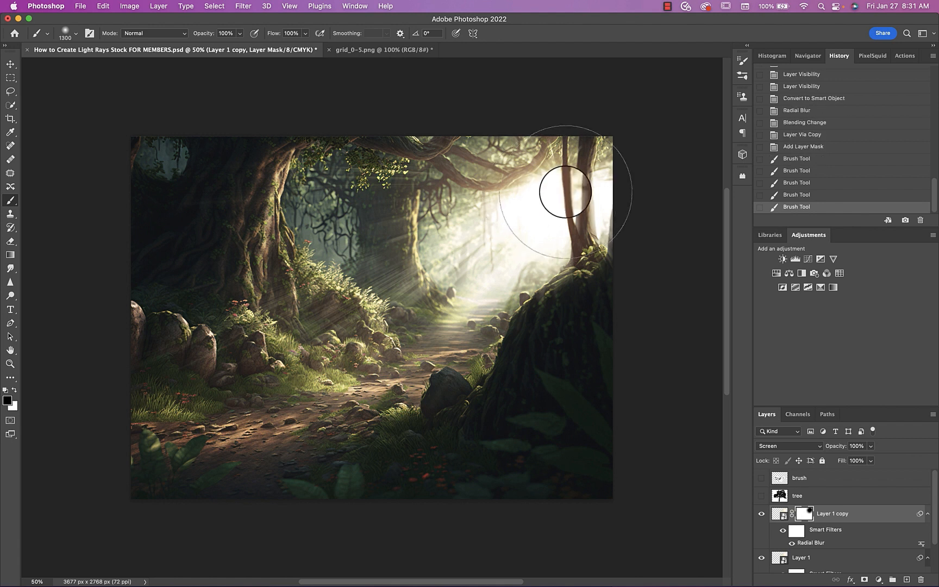
pyautogui.click(565, 191)
pyautogui.click(537, 193)
pyautogui.click(510, 193)
pyautogui.click(512, 214)
pyautogui.click(551, 216)
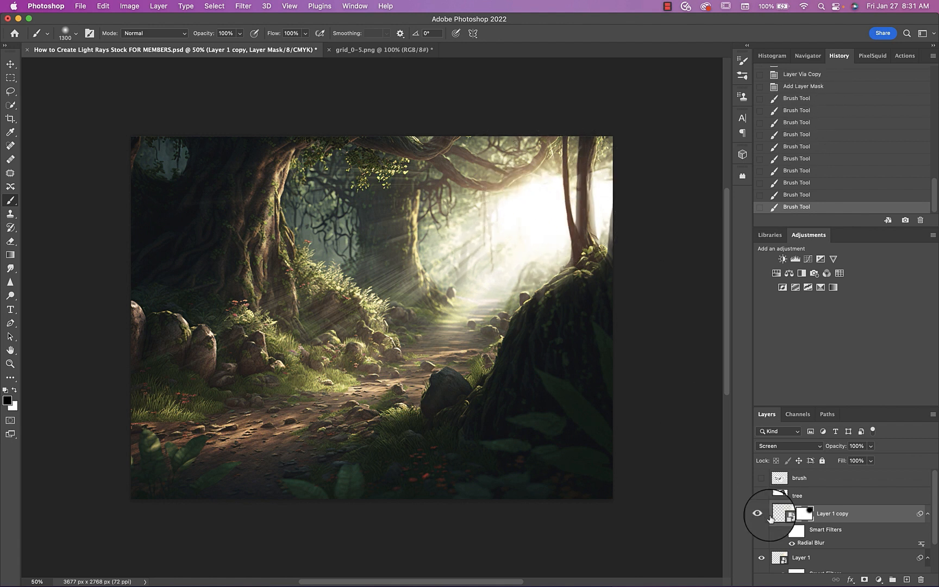
# Add a layer mask to Layer 1 and paint black at 46% flow over the bright upper-right light
pyautogui.scroll(-2, 777, 527)
pyautogui.click(779, 519)
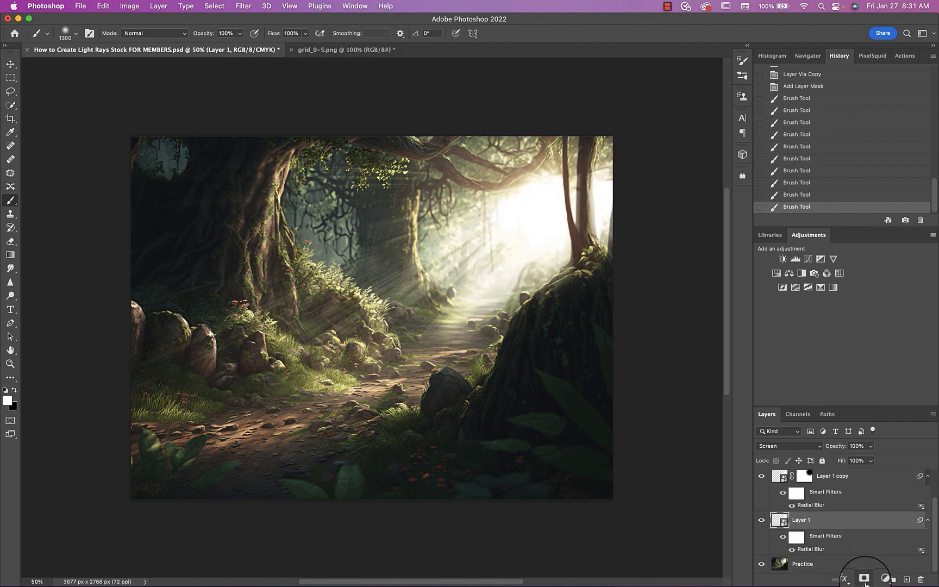
pyautogui.click(864, 578)
pyautogui.press('x')
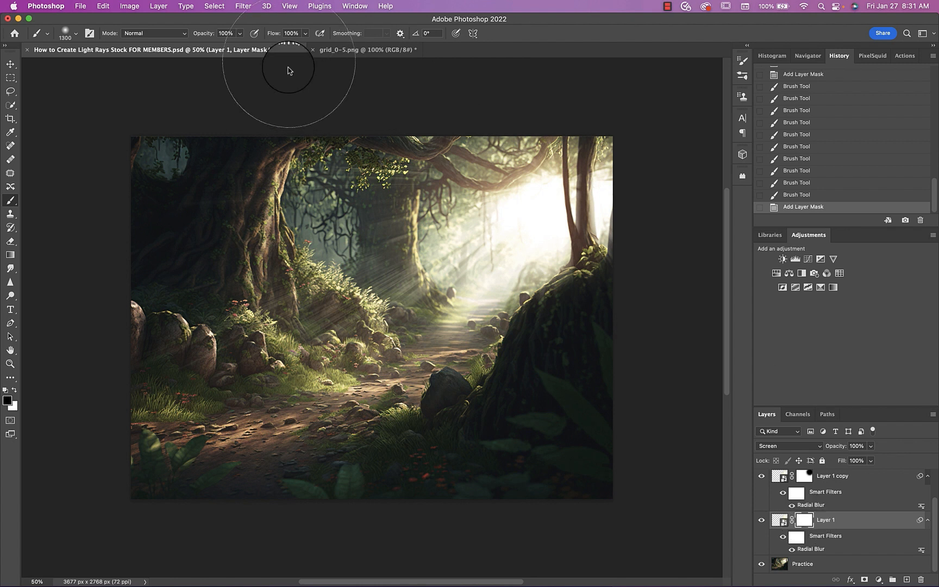
pyautogui.click(305, 33)
pyautogui.moveTo(305, 45); pyautogui.dragTo(286, 48)
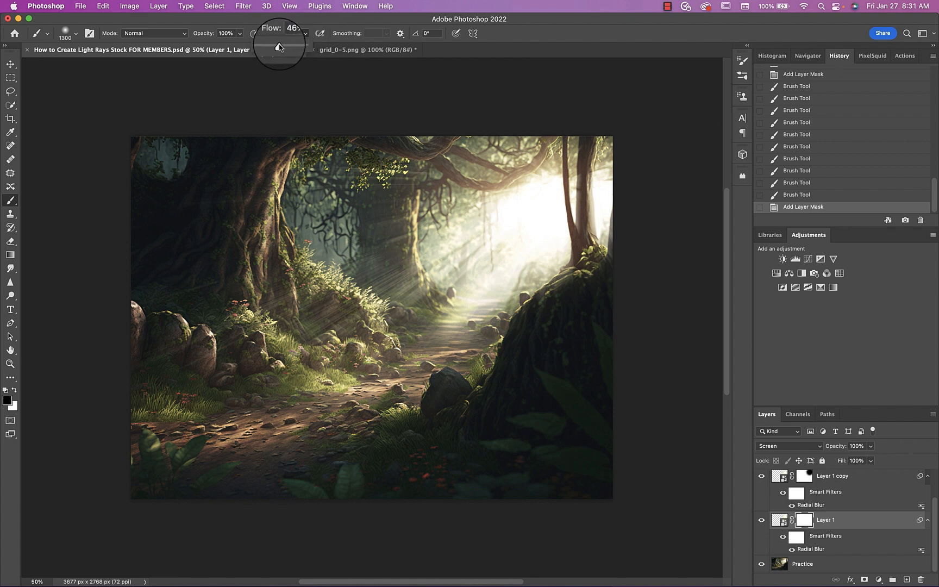
pyautogui.click(544, 218)
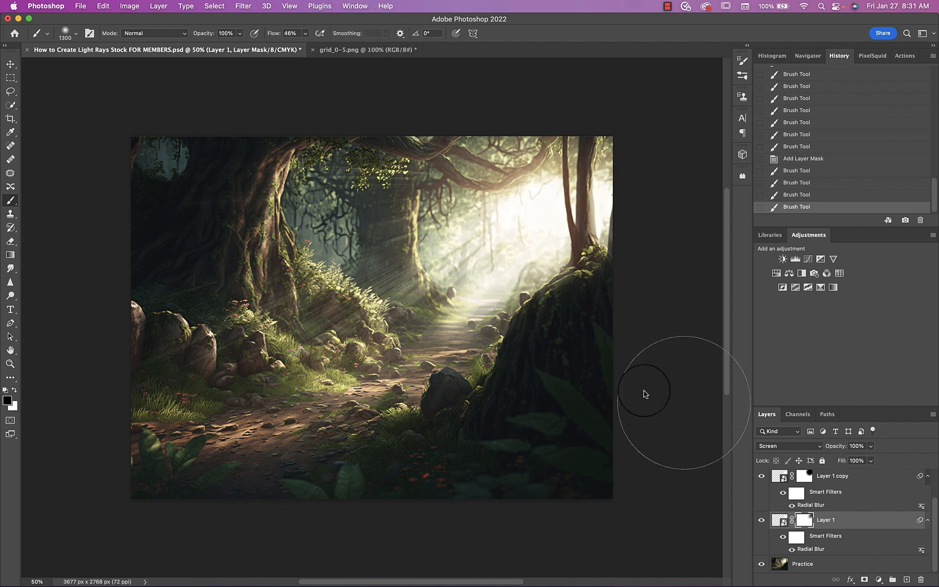
# Merge Layer 1 and Layer 1 copy, and set the merged layer's blend mode to Screen
pyautogui.click(777, 479)
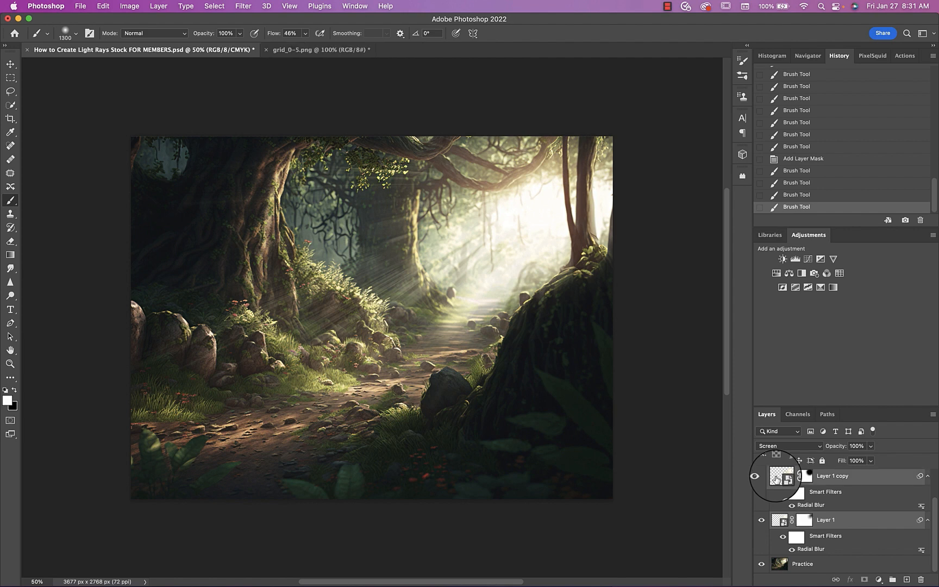
pyautogui.press('super+e')
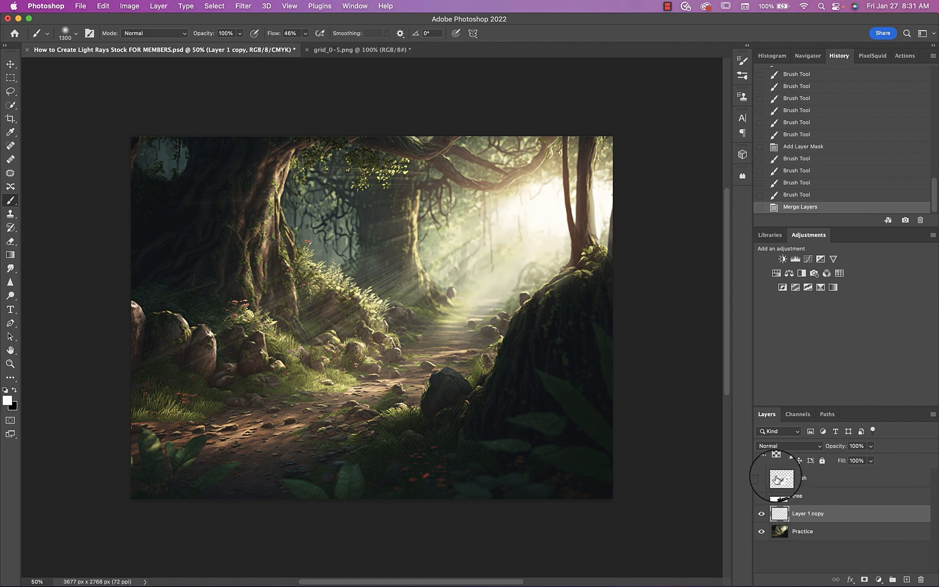
pyautogui.click(769, 446)
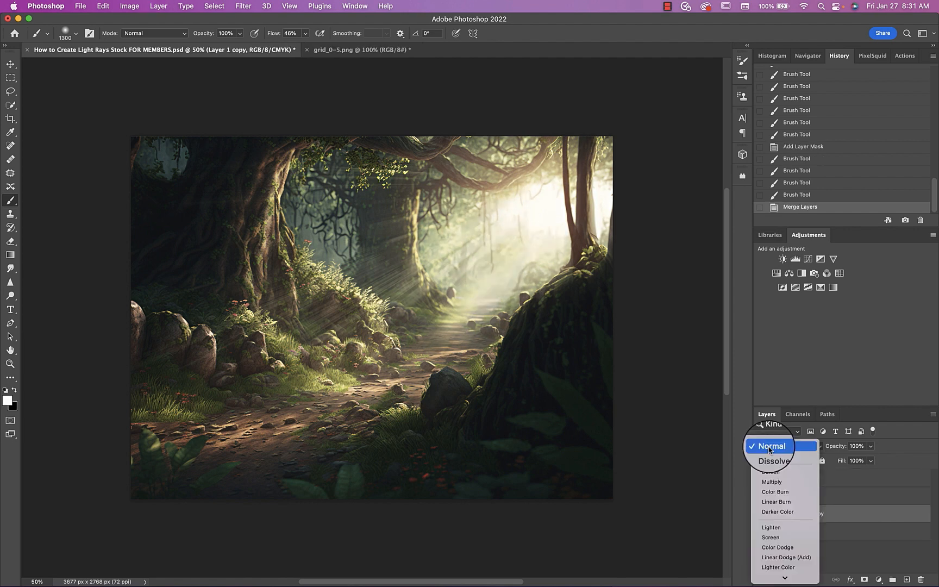
pyautogui.click(779, 537)
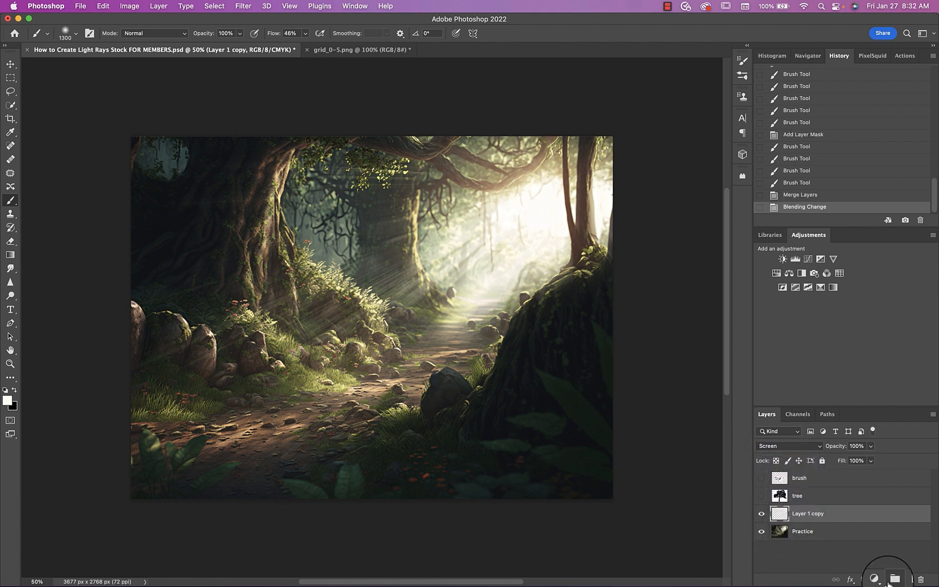
# Add a layer mask to the merged rays layer and paint black at 34% brush opacity over the rays on the lower-left rocks and ground
pyautogui.click(864, 579)
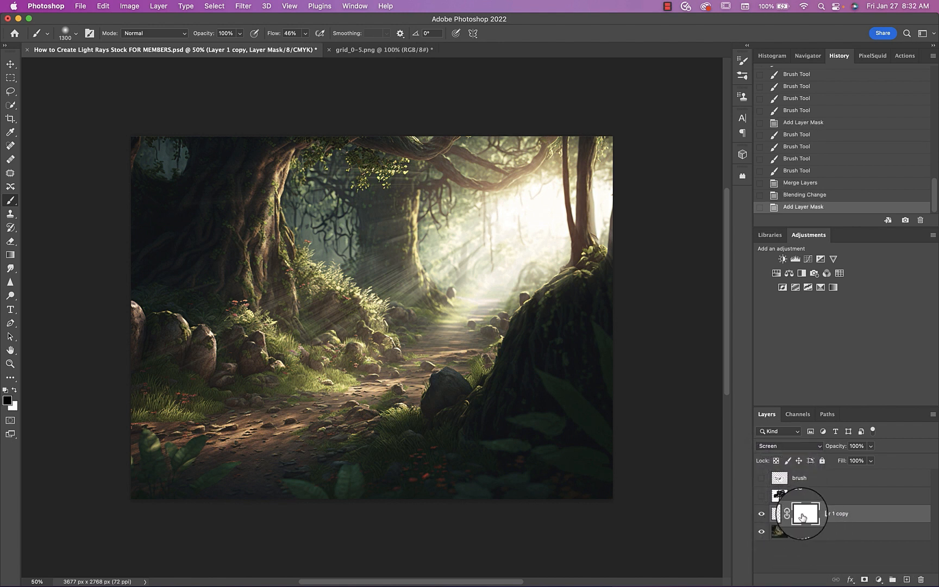
pyautogui.click(239, 33)
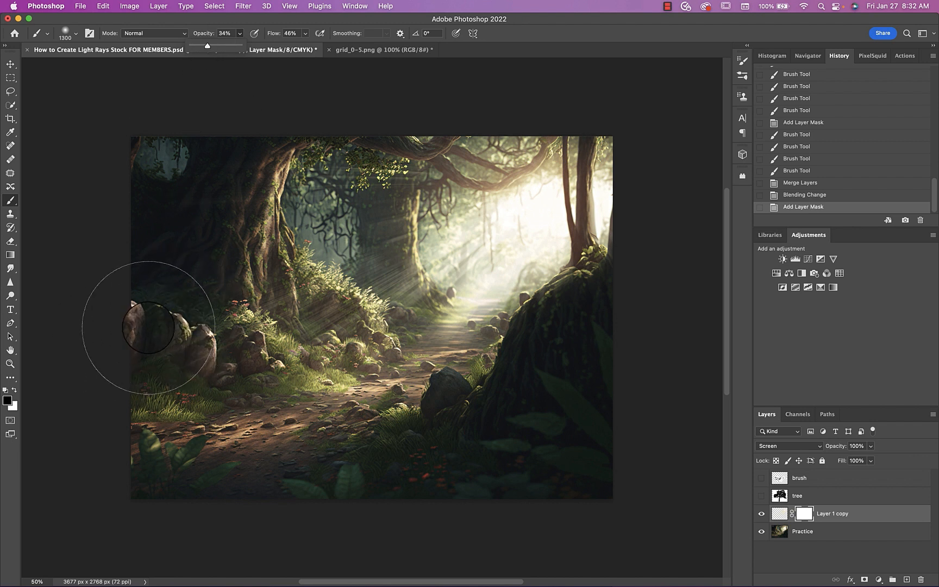
pyautogui.moveTo(148, 328)
pyautogui.mouseDown()
pyautogui.moveTo(196, 357)
pyautogui.moveTo(268, 357)
pyautogui.moveTo(370, 378)
pyautogui.mouseUp()
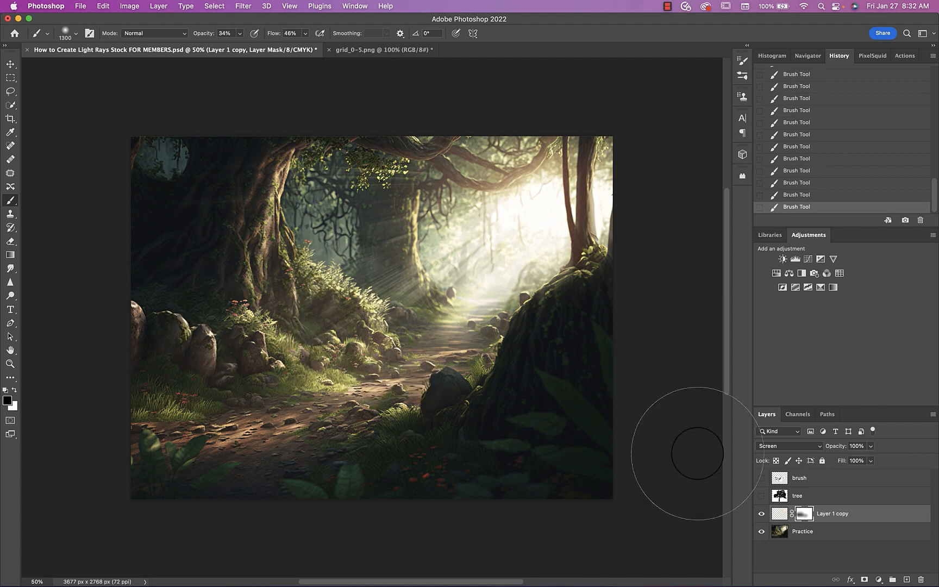
# Soften the merged rays layer's pixels with a Gaussian Blur, and compare the image without and with the rays
pyautogui.click(780, 515)
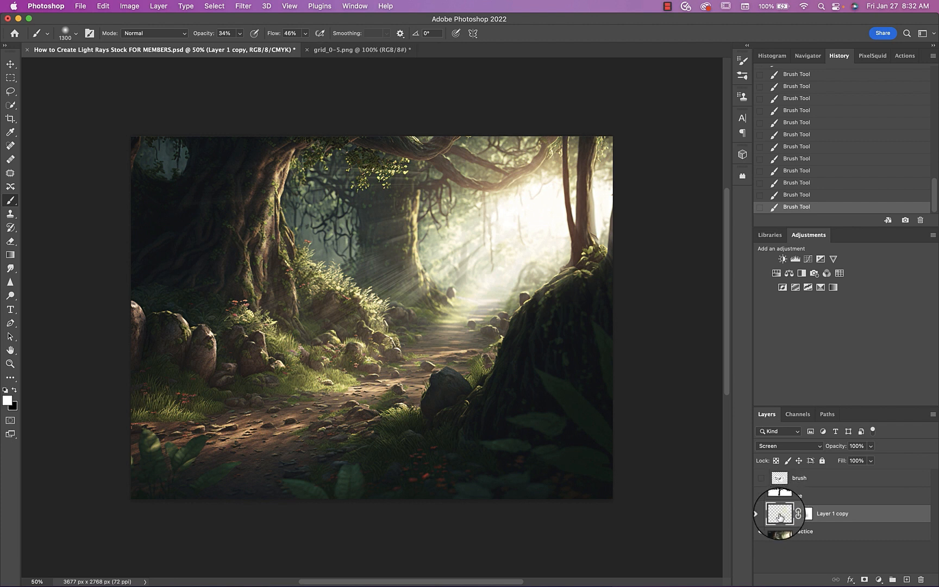
pyautogui.click(242, 7)
pyautogui.moveTo(242, 141)
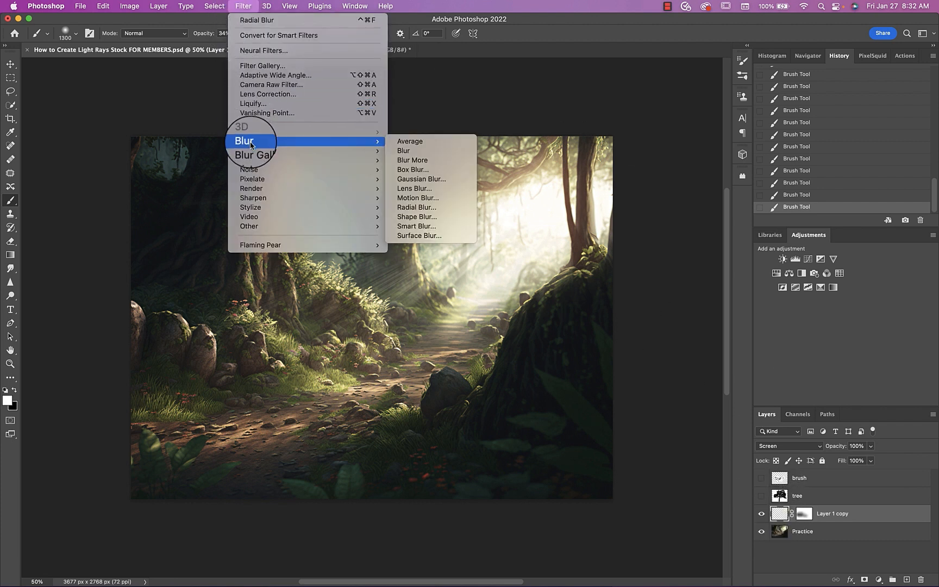
pyautogui.click(420, 180)
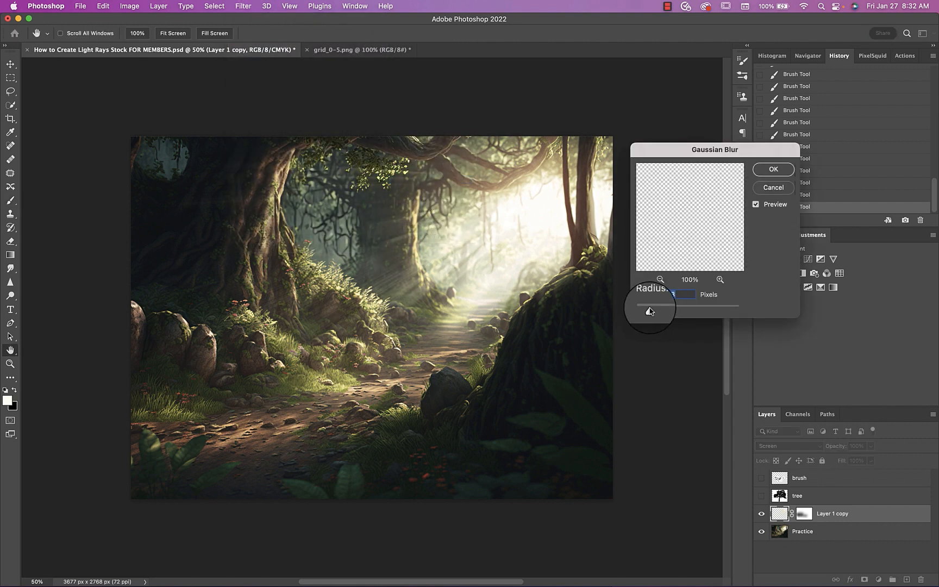
pyautogui.click(773, 169)
pyautogui.click(760, 514)
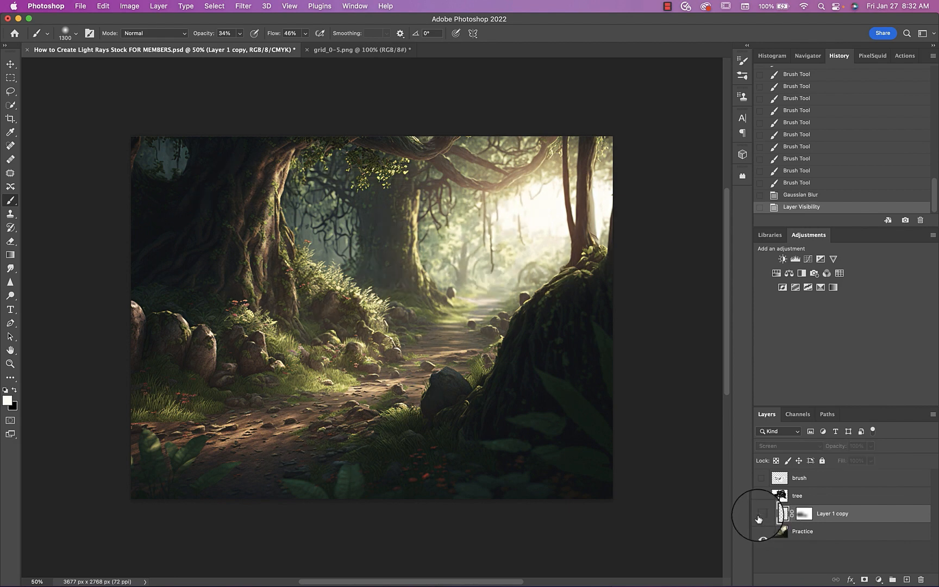
pyautogui.click(761, 514)
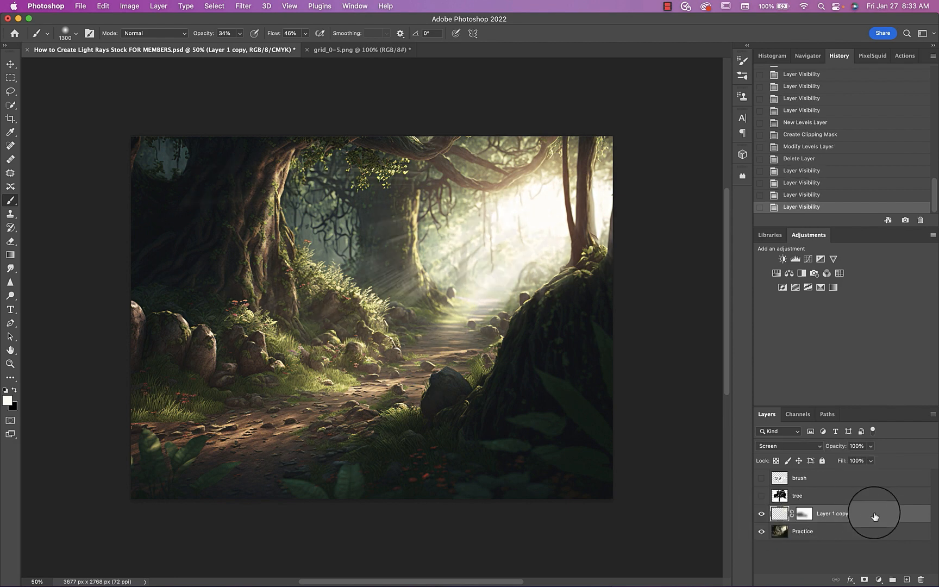
# Set Layer 1 copy's gray Blend If ranges to 0/94 and 255 for This Layer, and 0/74 and 184/255 for Underlying Layer
pyautogui.doubleClick(874, 516)
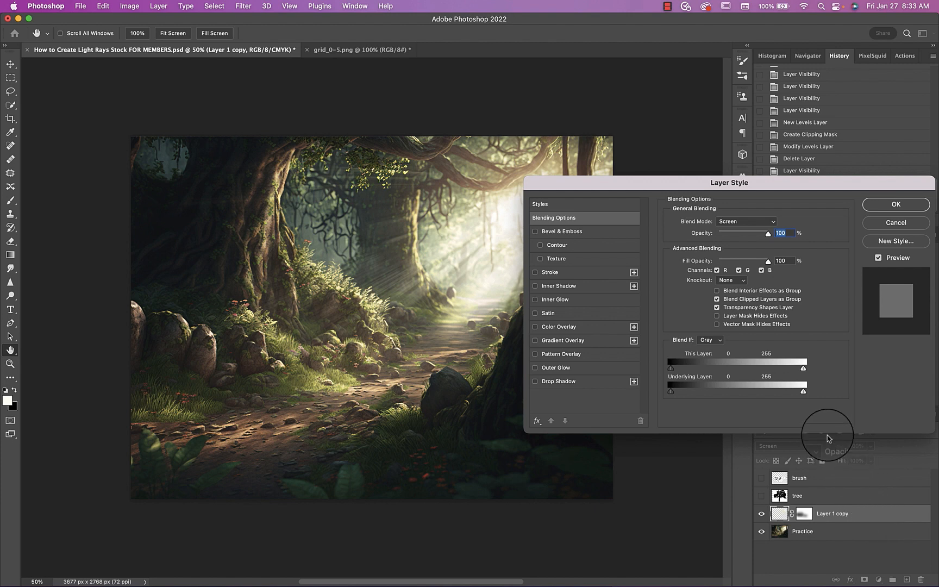
pyautogui.moveTo(753, 184); pyautogui.dragTo(840, 151)
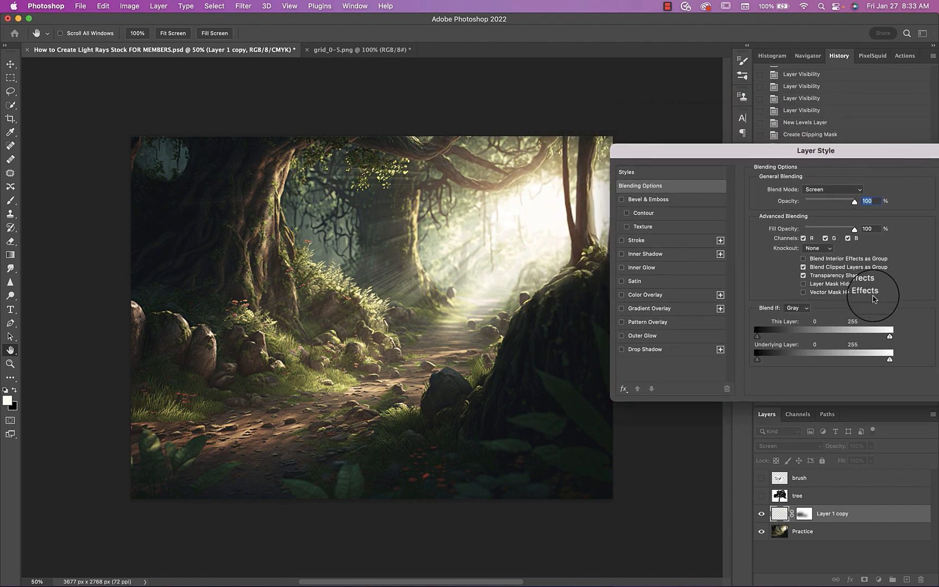
pyautogui.moveTo(889, 337); pyautogui.dragTo(853, 358)
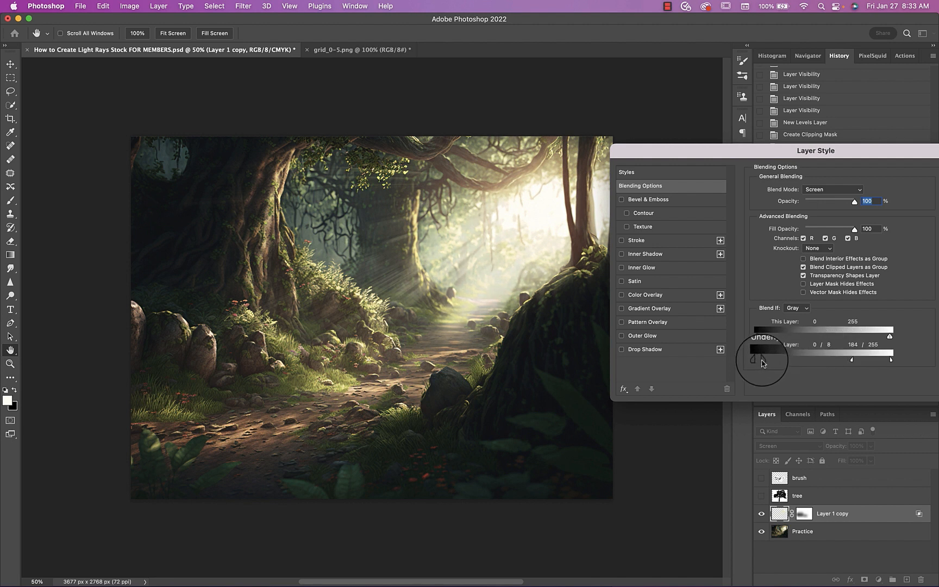
pyautogui.moveTo(762, 363); pyautogui.dragTo(807, 336)
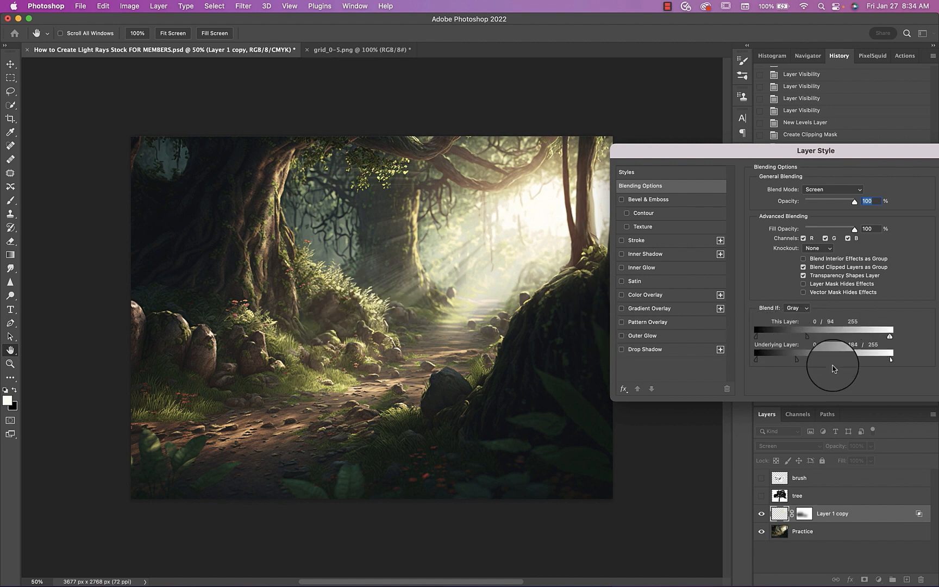
pyautogui.moveTo(869, 151); pyautogui.dragTo(776, 155)
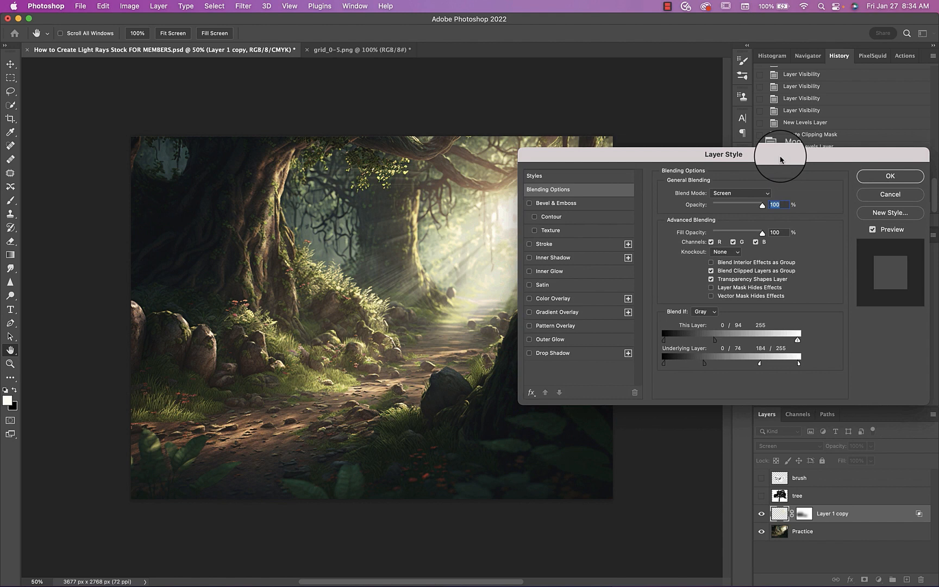
pyautogui.click(871, 179)
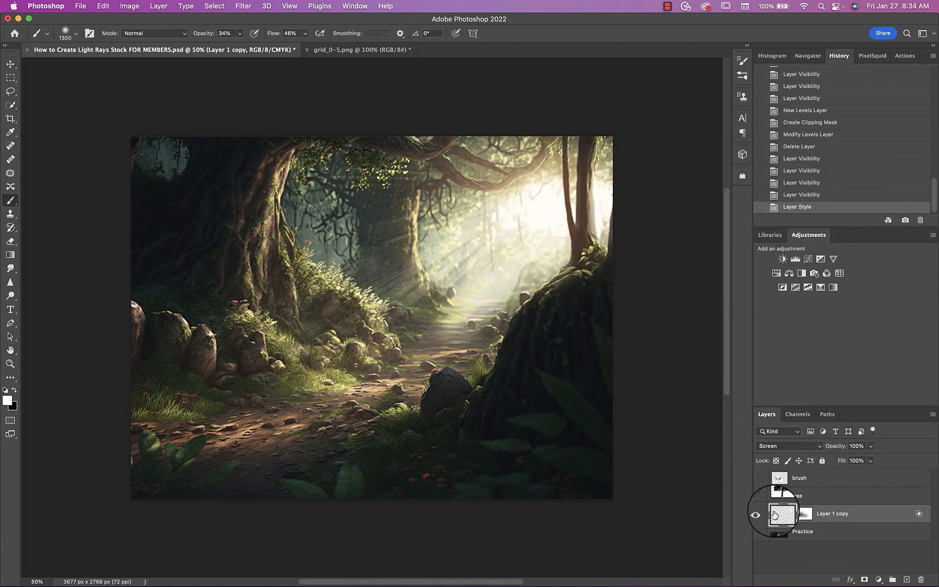
# Duplicate Layer 1 copy, set the duplicate to Dissolve at 7% opacity, and check the dust specks in close-up and full view
pyautogui.press('super+j')
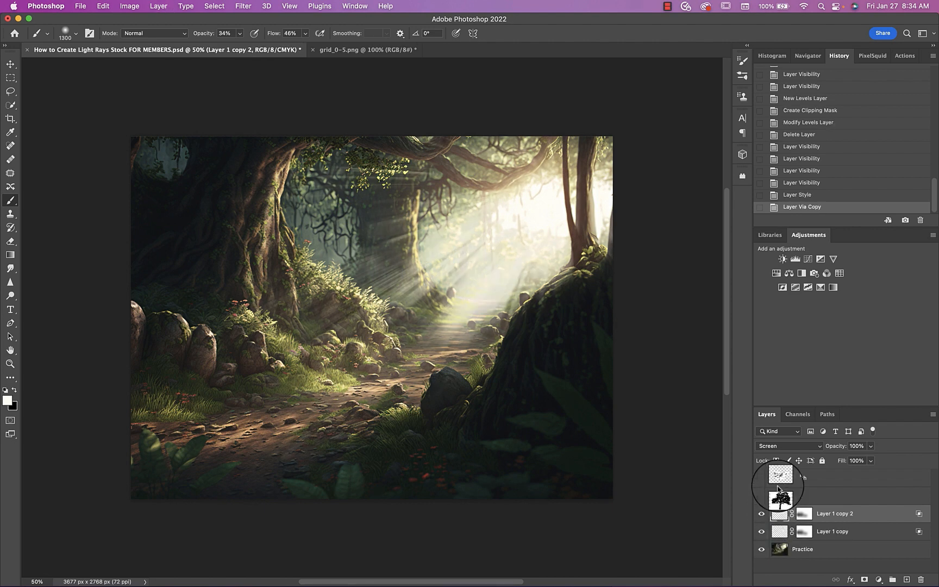
pyautogui.click(767, 445)
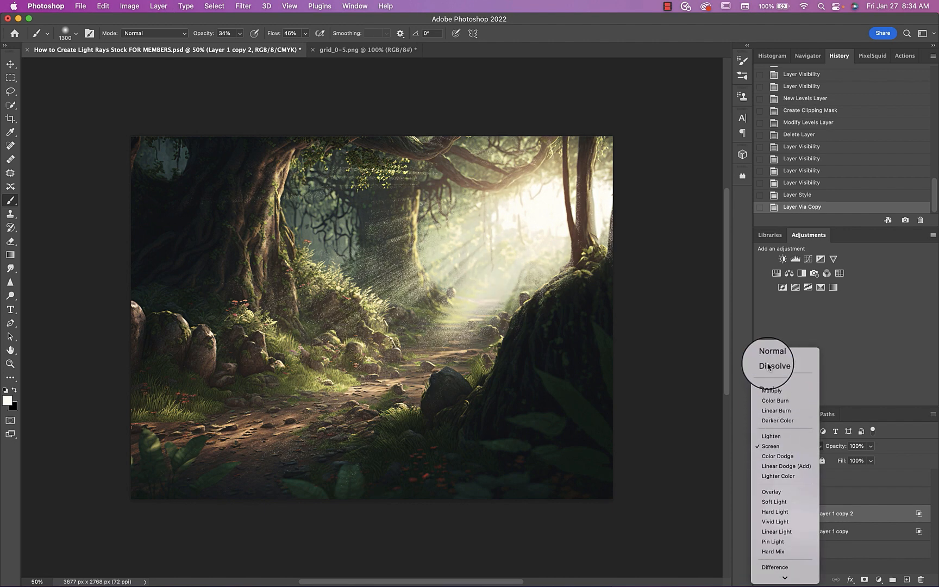
pyautogui.click(772, 365)
pyautogui.click(869, 447)
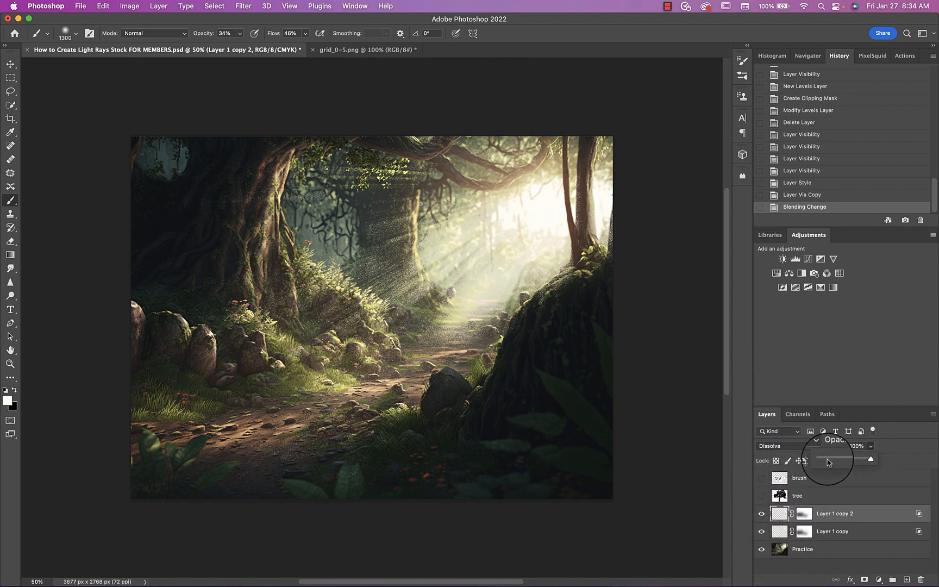
pyautogui.moveTo(830, 457); pyautogui.dragTo(826, 460)
pyautogui.press('super+plus')
pyautogui.press('super+plus')
pyautogui.press('super+plus')
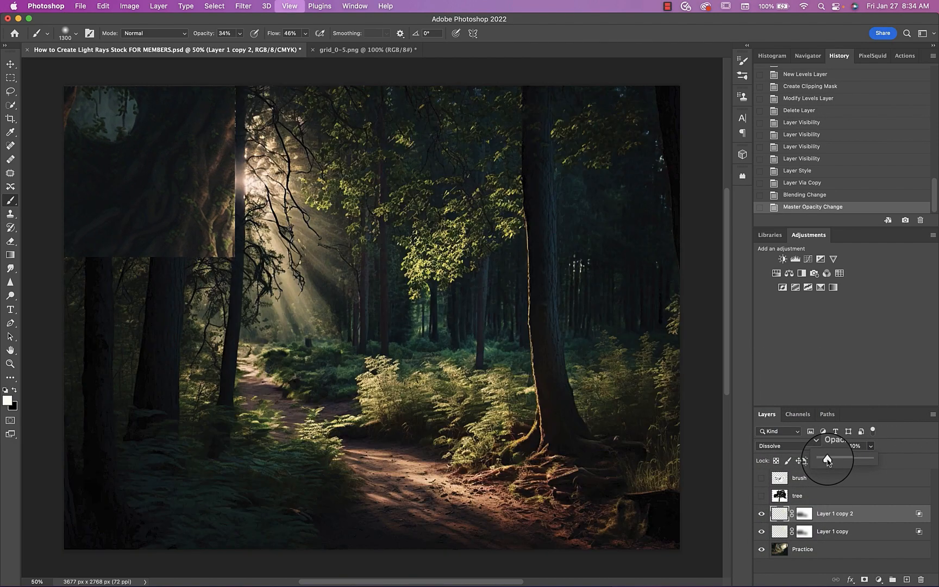
pyautogui.press('super+0')
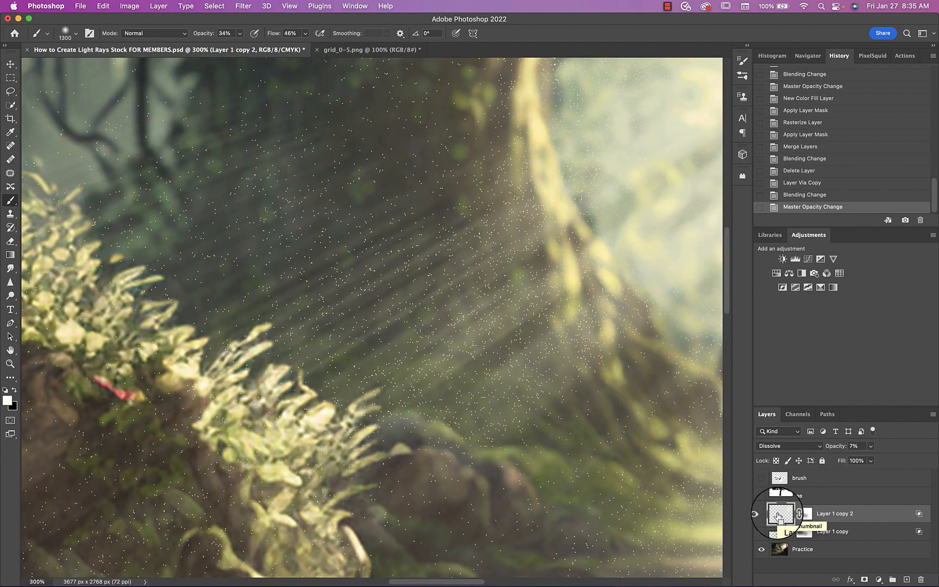
pyautogui.press('super+0')
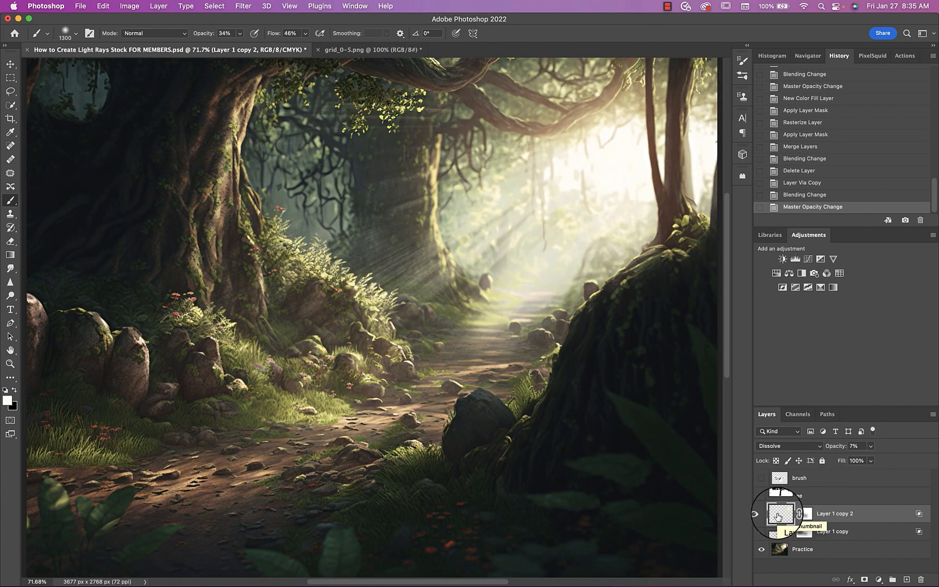
# Select Layer 1 copy and compare the image without and with its light rays
pyautogui.click(780, 532)
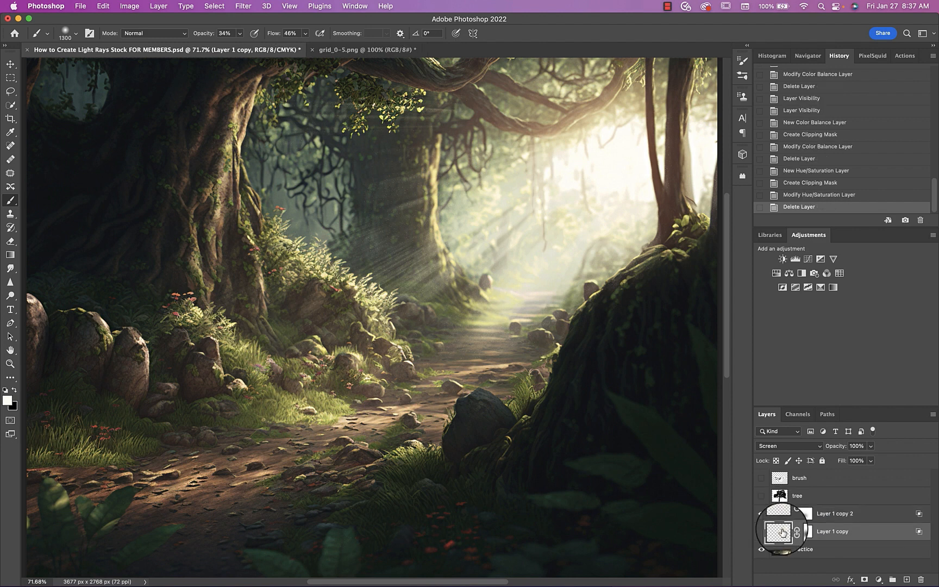
pyautogui.click(755, 531)
pyautogui.click(755, 532)
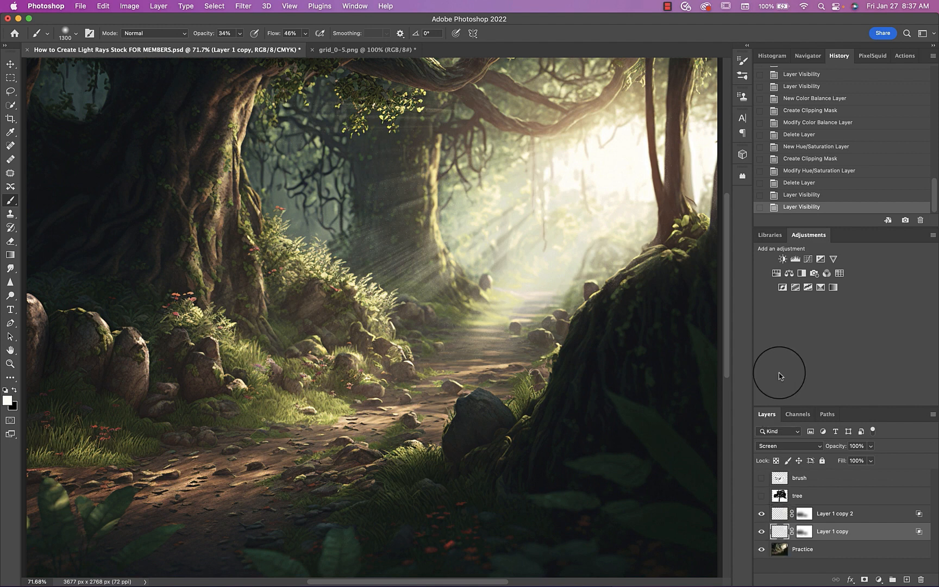
# Add a Hue/Saturation adjustment clipped to Layer 1 copy and experiment with its hue and Colorize settings to tint the light rays
pyautogui.click(777, 274)
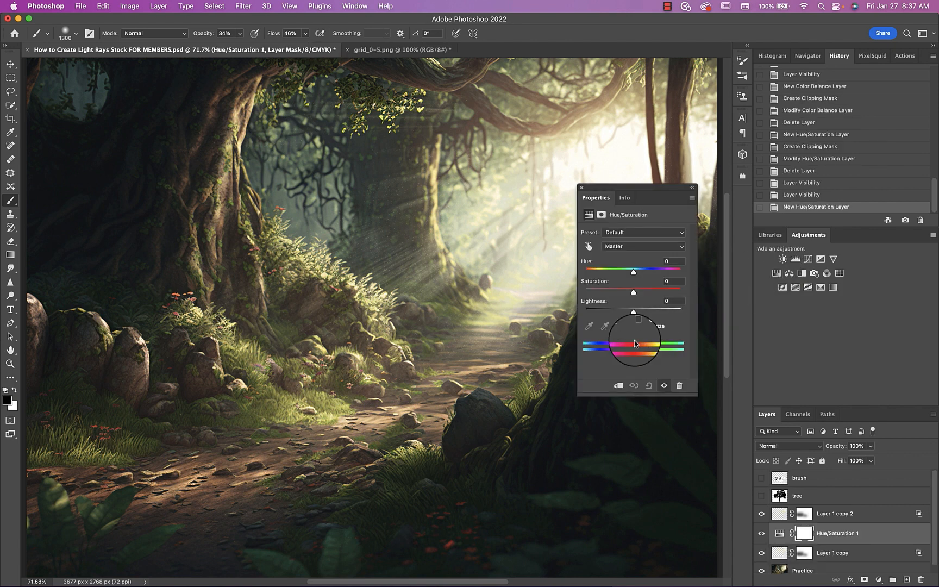
pyautogui.click(619, 387)
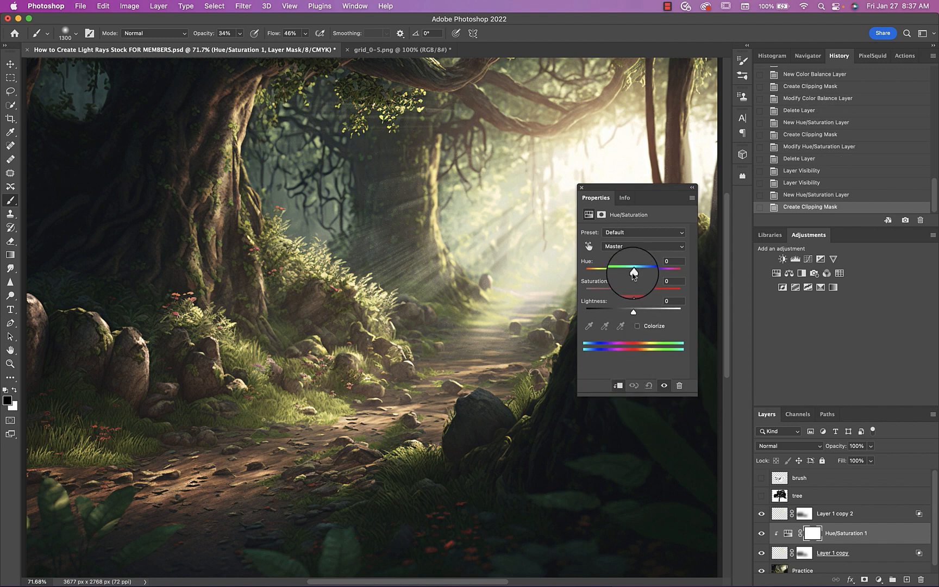
pyautogui.moveTo(632, 275); pyautogui.dragTo(681, 270)
pyautogui.moveTo(633, 292); pyautogui.dragTo(626, 269)
pyautogui.click(637, 326)
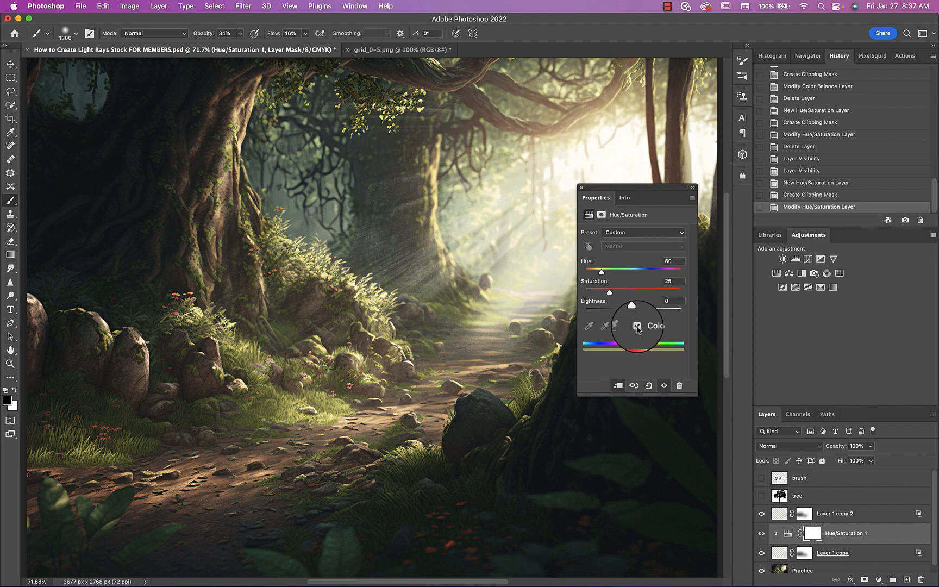
pyautogui.click(581, 187)
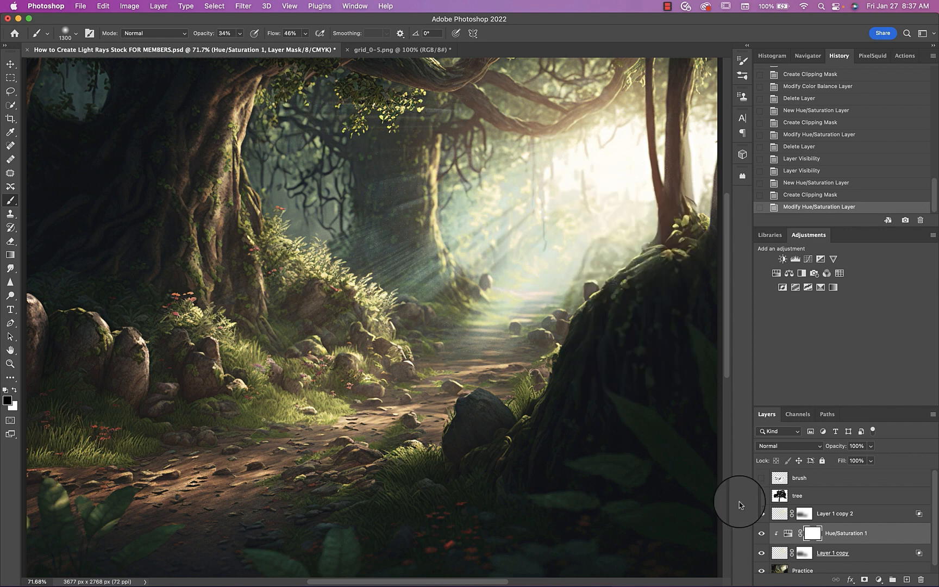
# Hide both ray layers, the Hue/Saturation adjustment and the Practice layer, leaving only the tree layer shown and selected
pyautogui.click(780, 517)
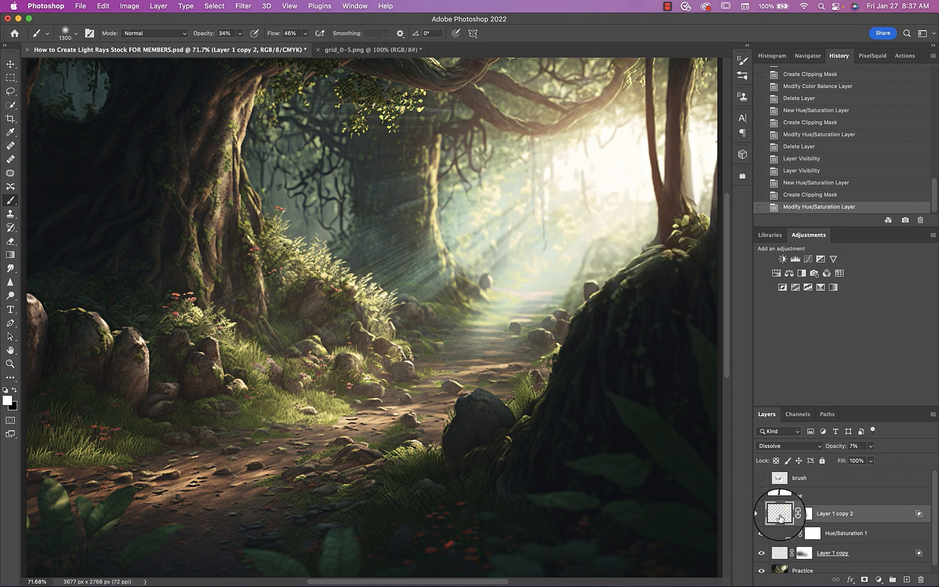
pyautogui.click(761, 514)
pyautogui.click(761, 533)
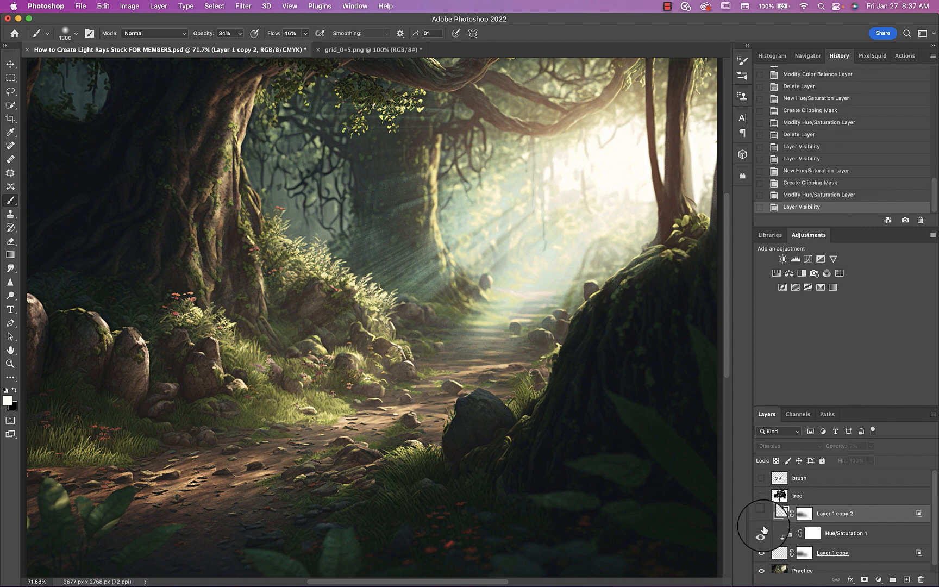
pyautogui.click(760, 552)
pyautogui.click(761, 570)
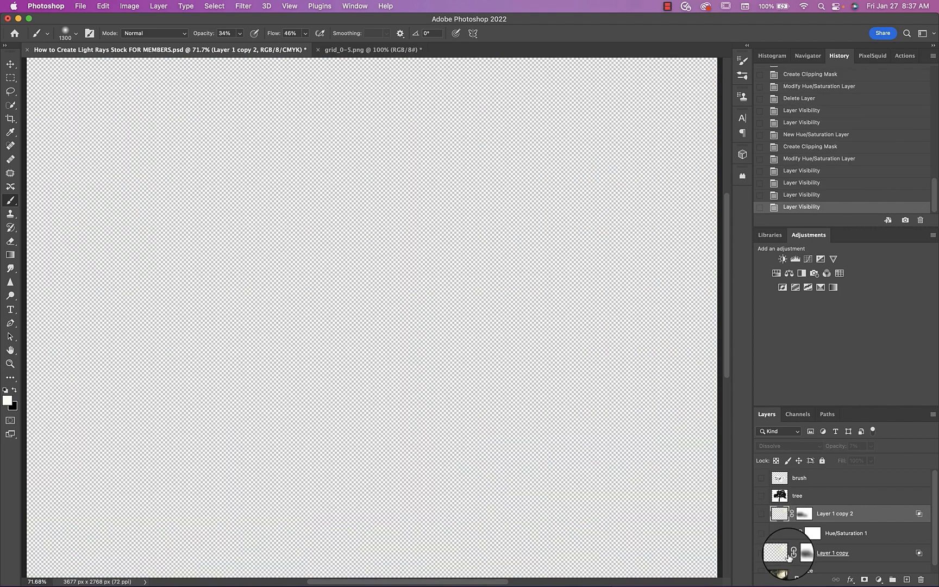
pyautogui.click(761, 496)
pyautogui.click(780, 495)
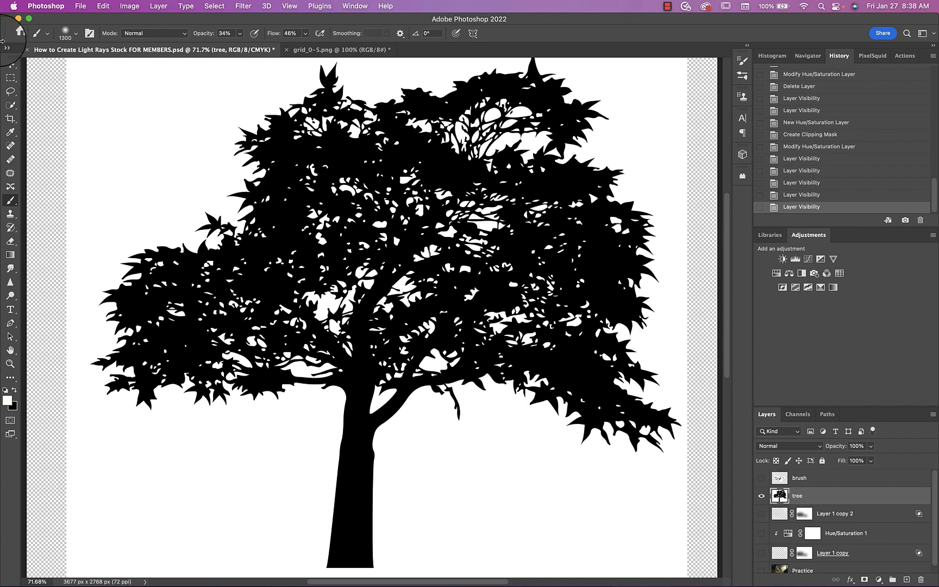
# Lasso an irregular patch of gap-filled foliage in the upper-right part of the tree's crown with a 2 px feather
pyautogui.click(11, 91)
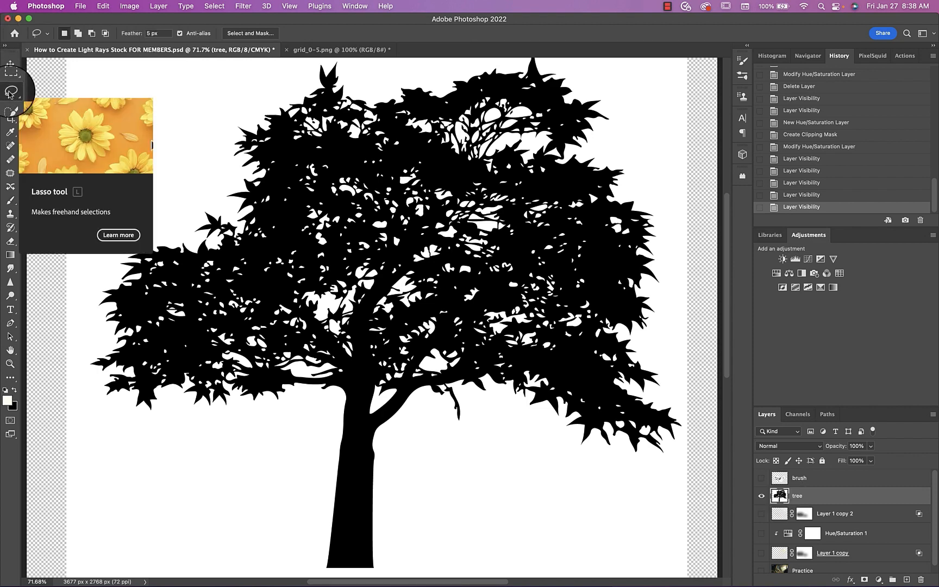
pyautogui.click(152, 33)
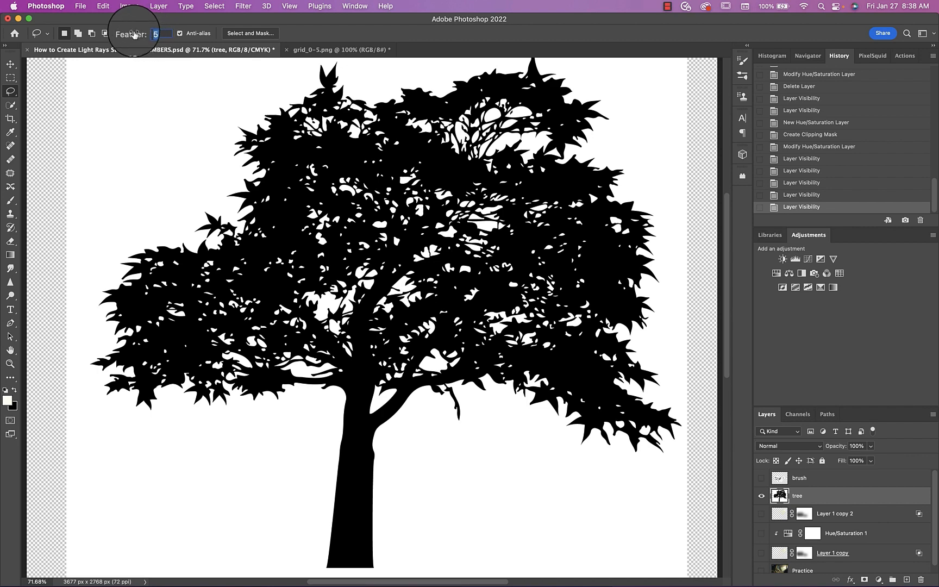
pyautogui.write('20')
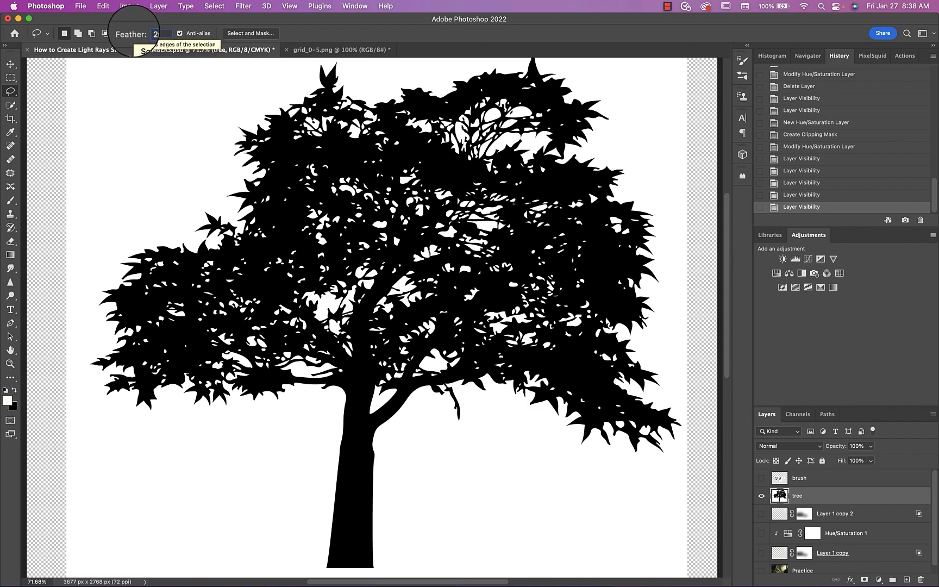
pyautogui.press('Return')
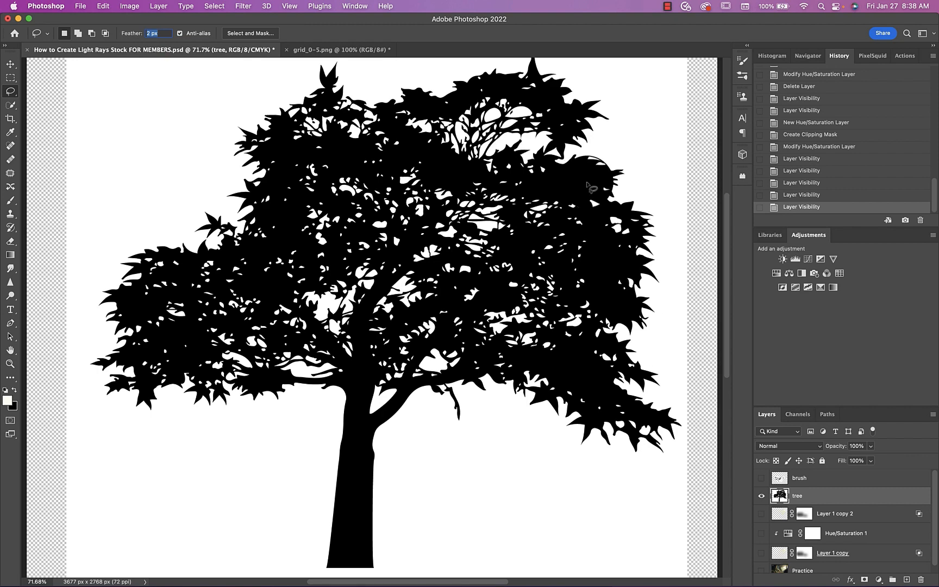
pyautogui.moveTo(587, 184)
pyautogui.mouseDown()
pyautogui.moveTo(414, 154)
pyautogui.moveTo(398, 157)
pyautogui.moveTo(384, 183)
pyautogui.moveTo(416, 224)
pyautogui.moveTo(411, 267)
pyautogui.moveTo(508, 296)
pyautogui.moveTo(530, 270)
pyautogui.moveTo(573, 293)
pyautogui.moveTo(584, 288)
pyautogui.moveTo(596, 225)
pyautogui.mouseUp()
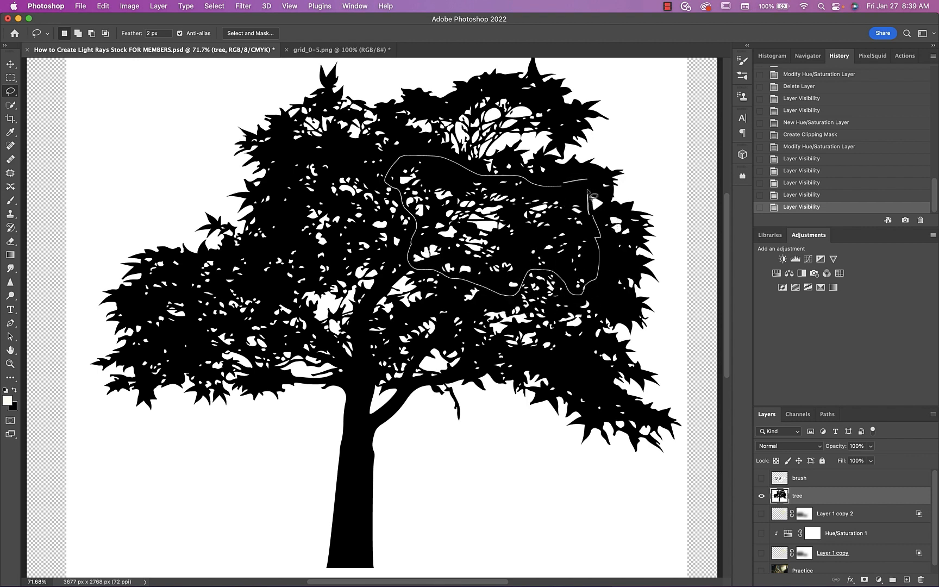
pyautogui.moveTo(590, 187); pyautogui.dragTo(588, 185)
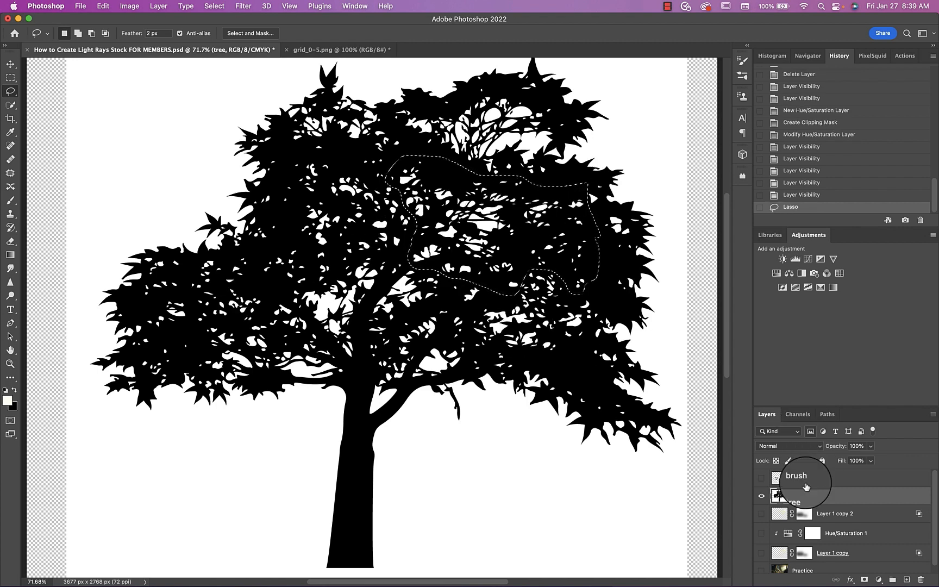
# Copy the lassoed foliage to a new layer and hide the tree layer to isolate it
pyautogui.press('super+j')
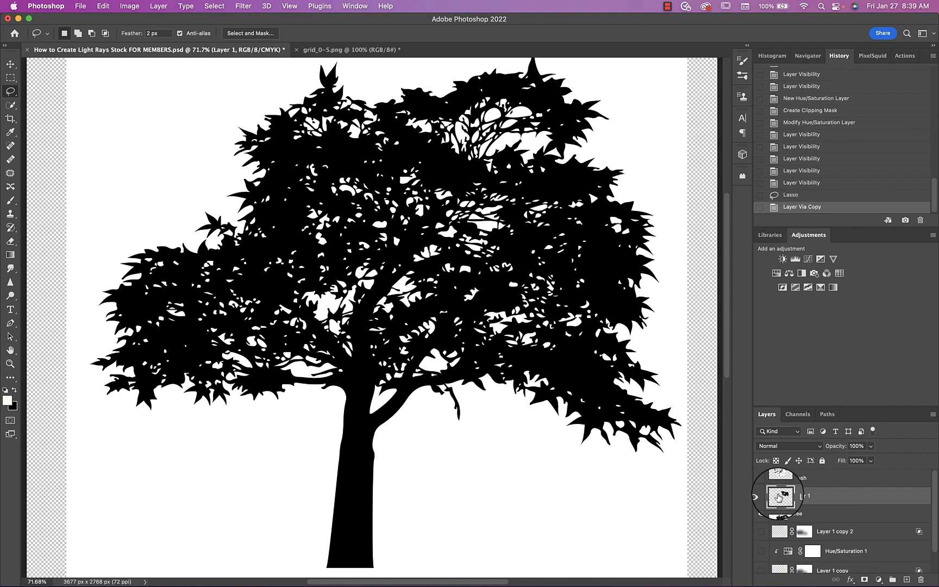
pyautogui.click(760, 514)
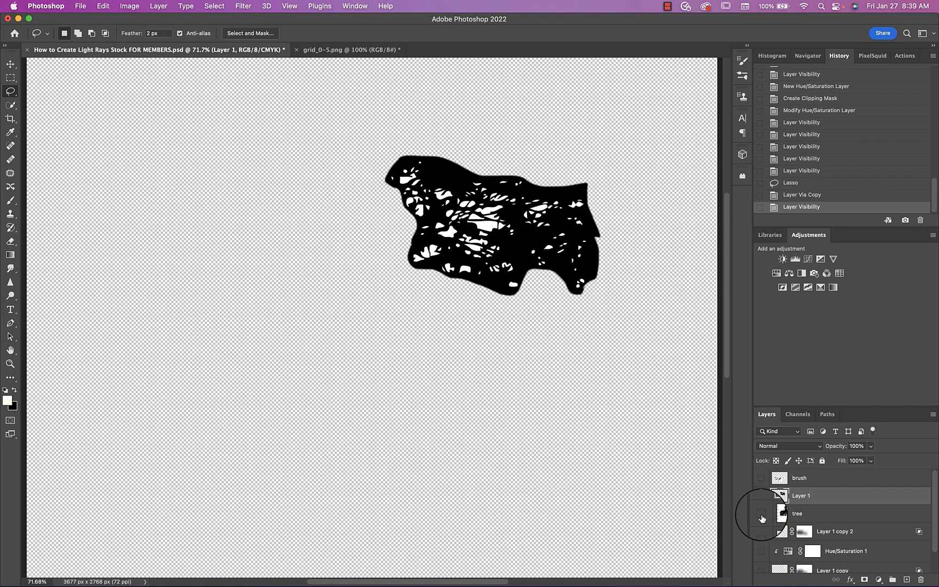
pyautogui.click(781, 514)
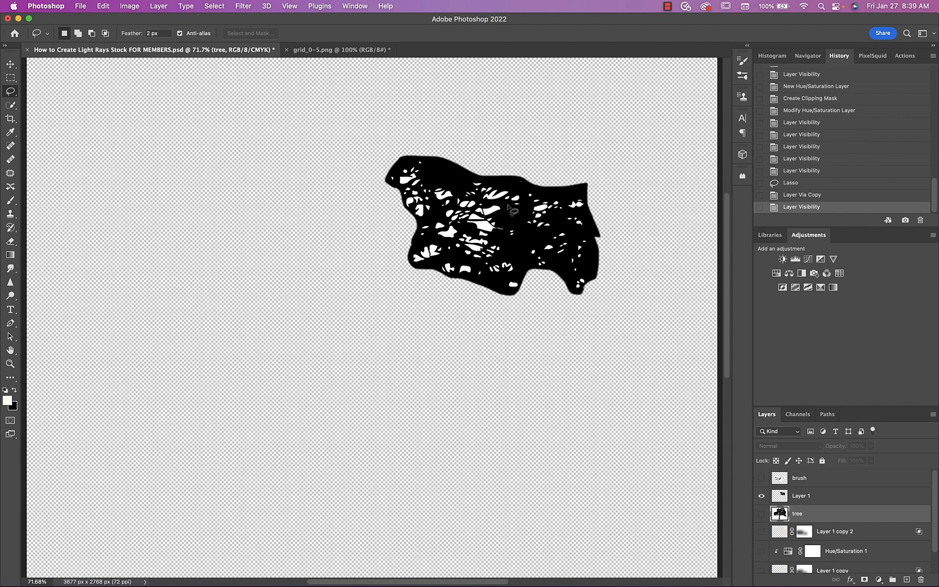
# Scale the foliage patch on Layer 1 proportionally to about 187% and invert its colors
pyautogui.click(782, 496)
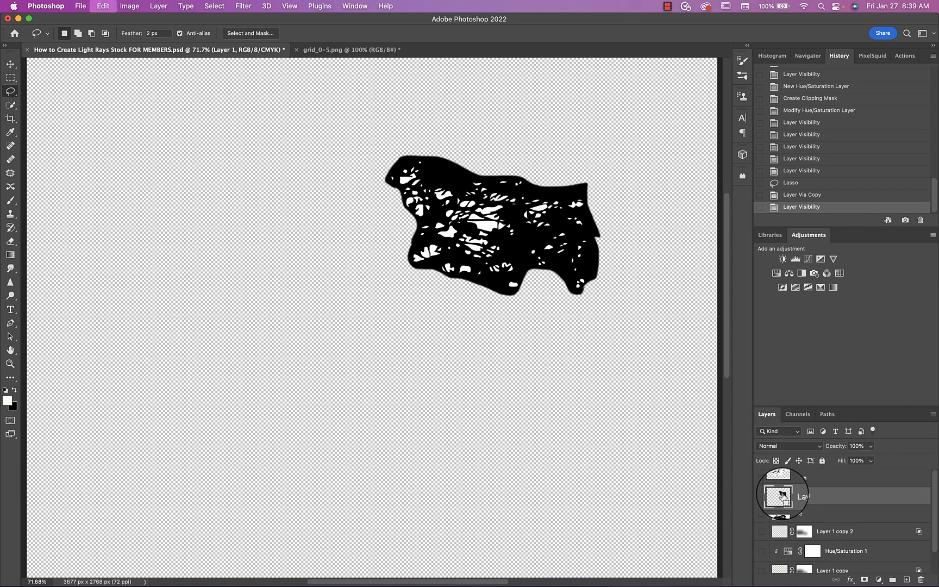
pyautogui.press('super+t')
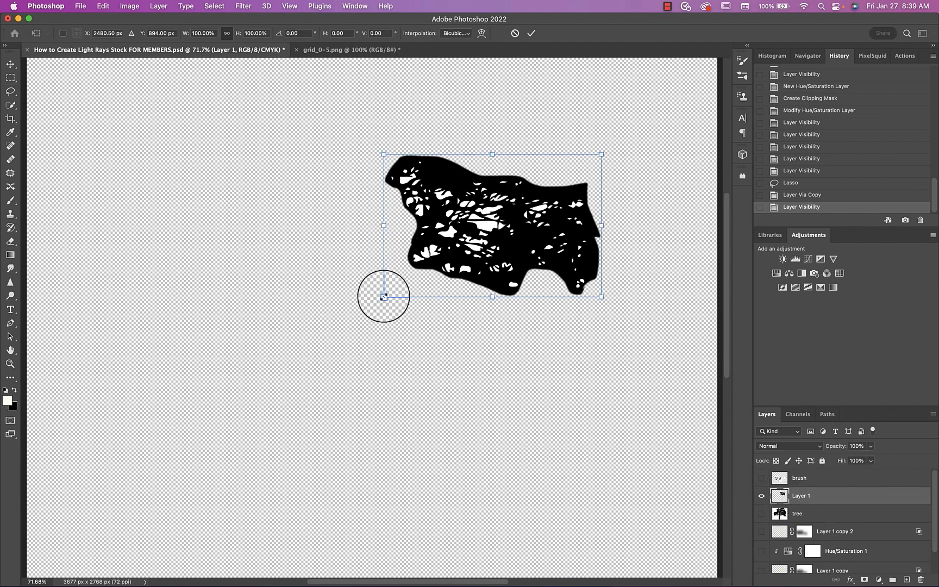
pyautogui.moveTo(383, 297); pyautogui.dragTo(193, 421)
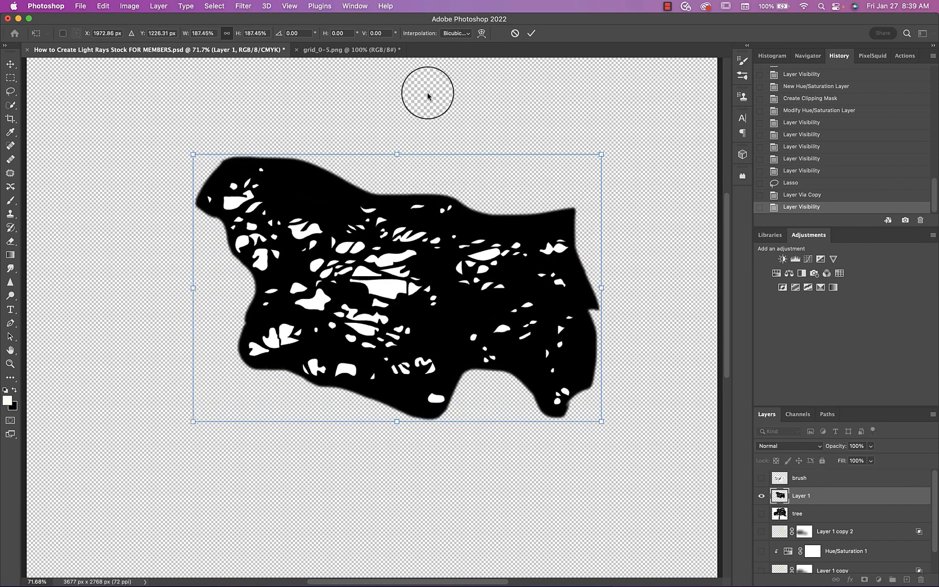
pyautogui.click(531, 33)
pyautogui.moveTo(807, 502); pyautogui.dragTo(816, 523)
pyautogui.press('super+i')
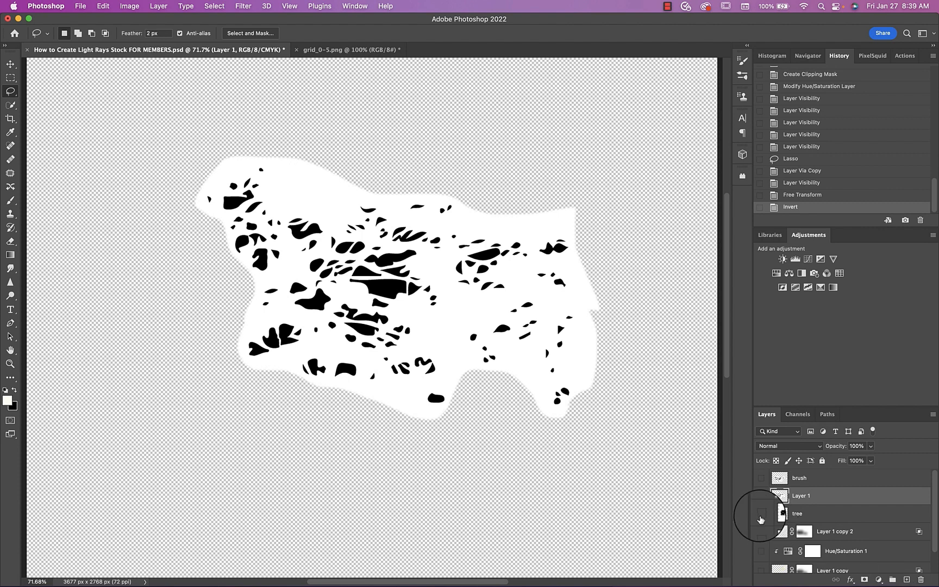
# Add a white Solid Color fill layer between Layer 1 and the tree layer
pyautogui.click(780, 512)
pyautogui.click(879, 579)
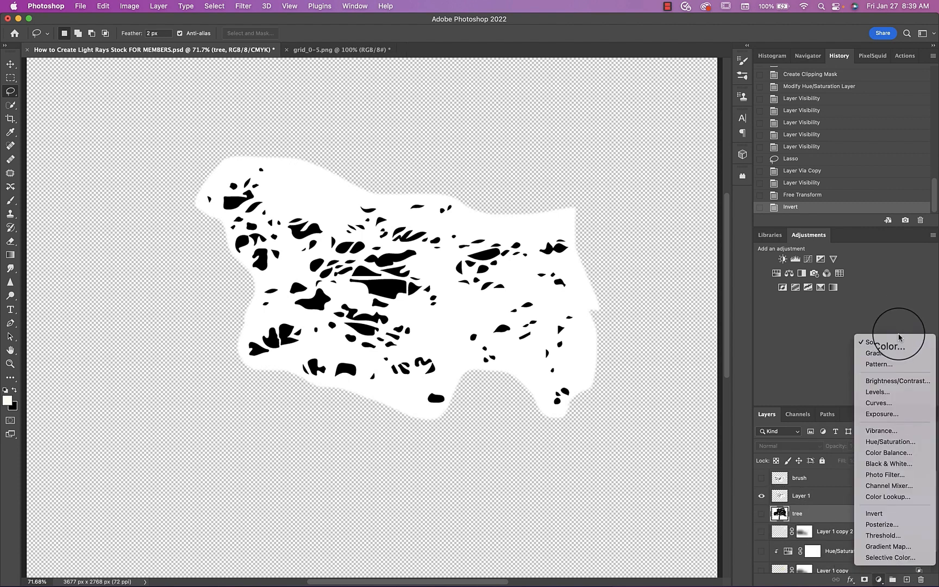
pyautogui.click(883, 365)
pyautogui.click(872, 219)
pyautogui.doubleClick(779, 515)
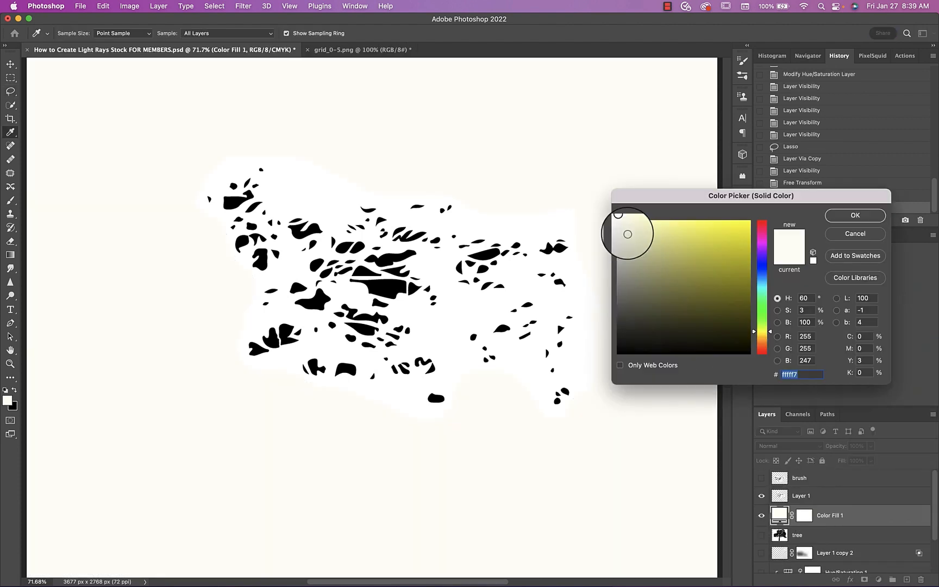
pyautogui.click(618, 221)
pyautogui.click(858, 216)
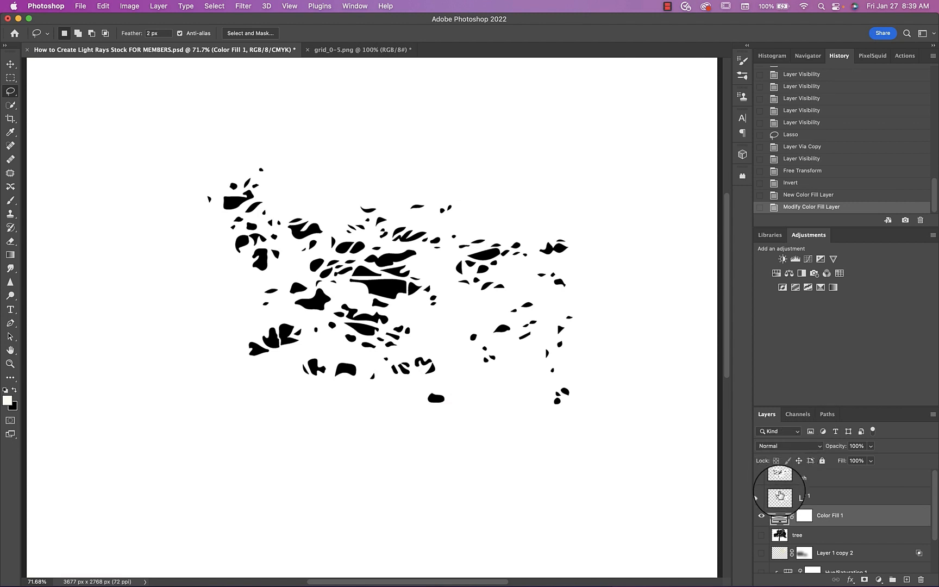
# Merge Layer 1 with the white fill and define the result as a brush preset, keeping the suggested name
pyautogui.keyDown('shift'); pyautogui.click(780, 498); pyautogui.keyUp('shift')
pyautogui.press('super+e')
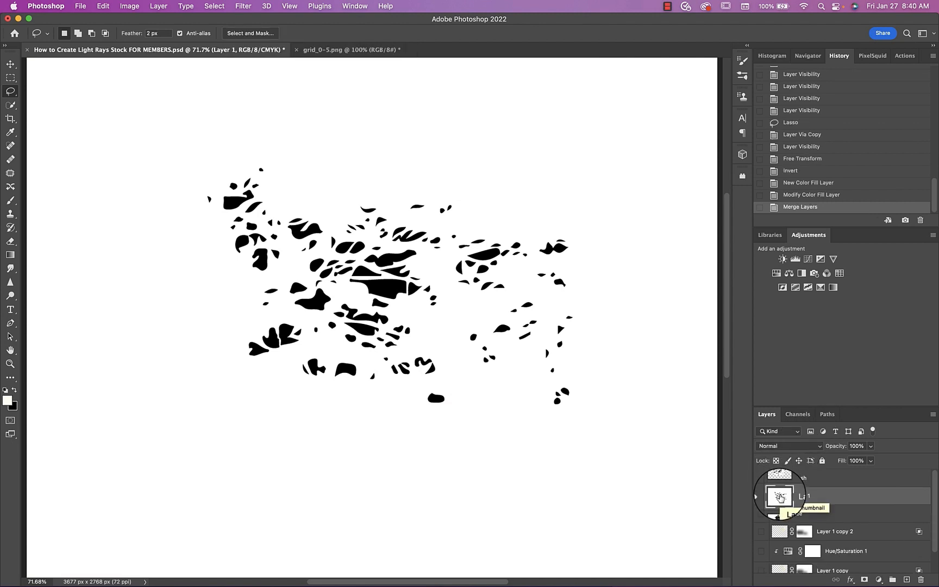
pyautogui.click(103, 6)
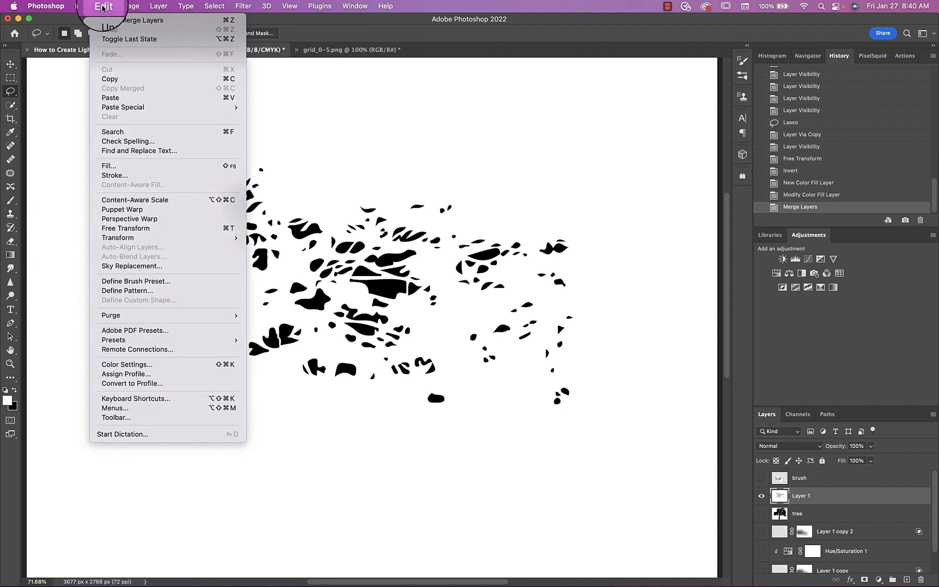
pyautogui.click(106, 281)
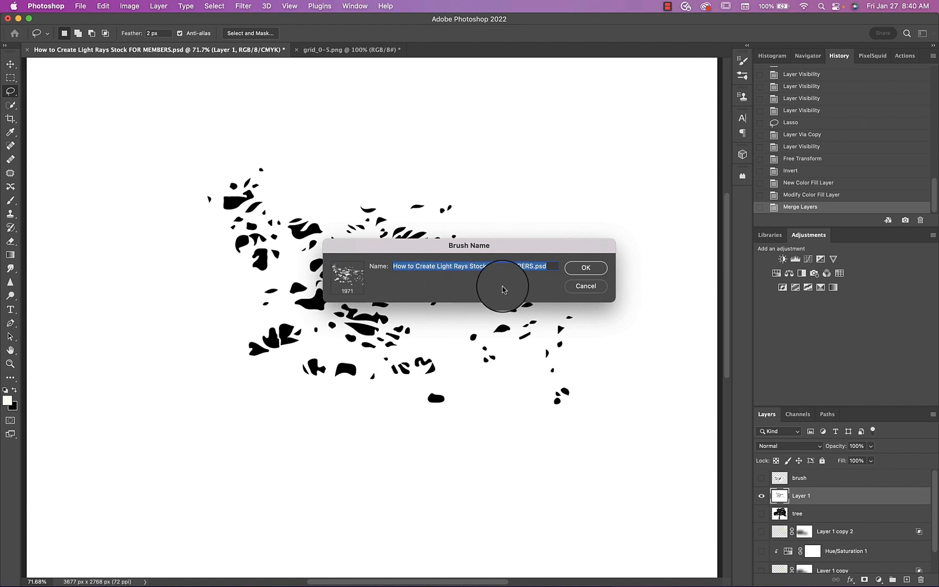
pyautogui.click(586, 267)
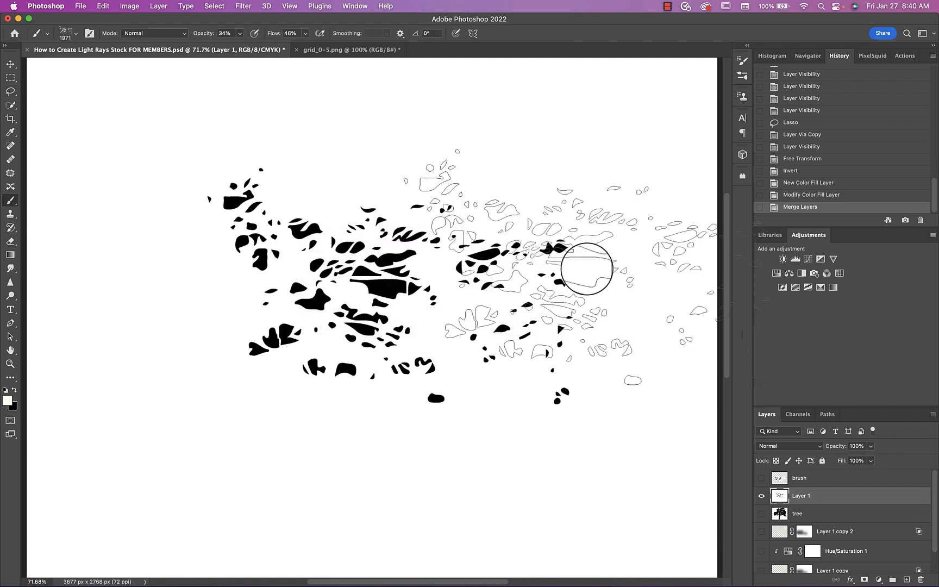
# Hide Layer 1, preview the brush layer briefly, and show the Practice forest layer
pyautogui.moveTo(761, 495); pyautogui.dragTo(761, 478)
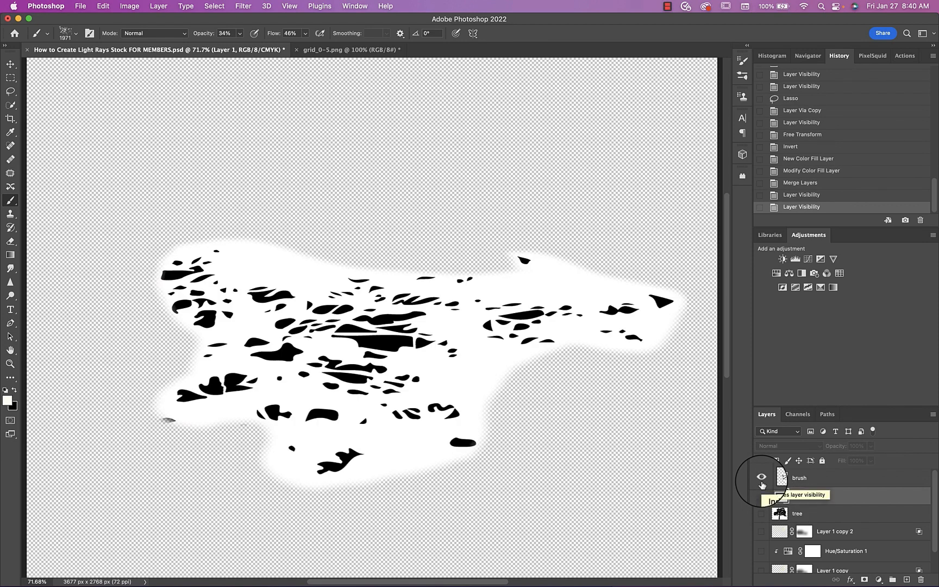
pyautogui.click(761, 479)
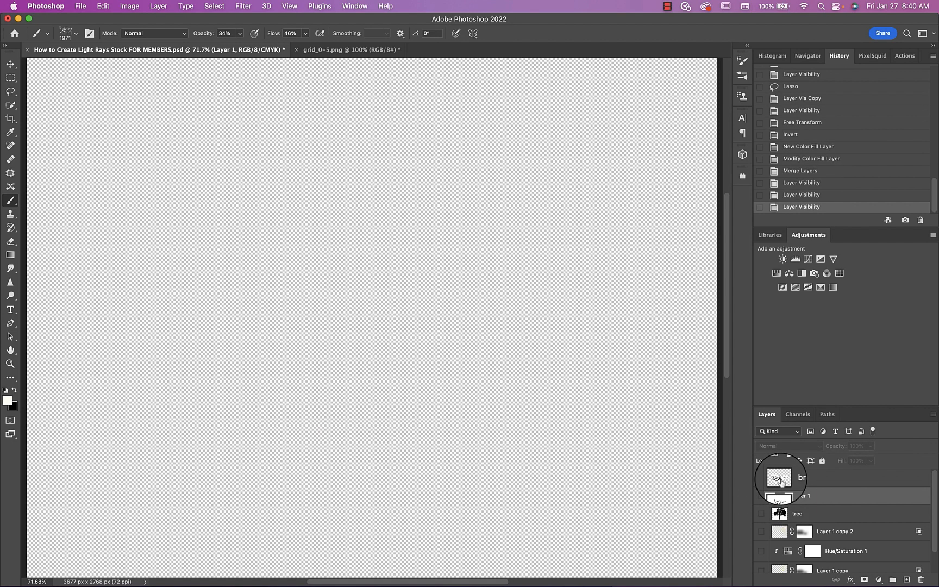
pyautogui.scroll(-2, 780, 516)
pyautogui.click(761, 564)
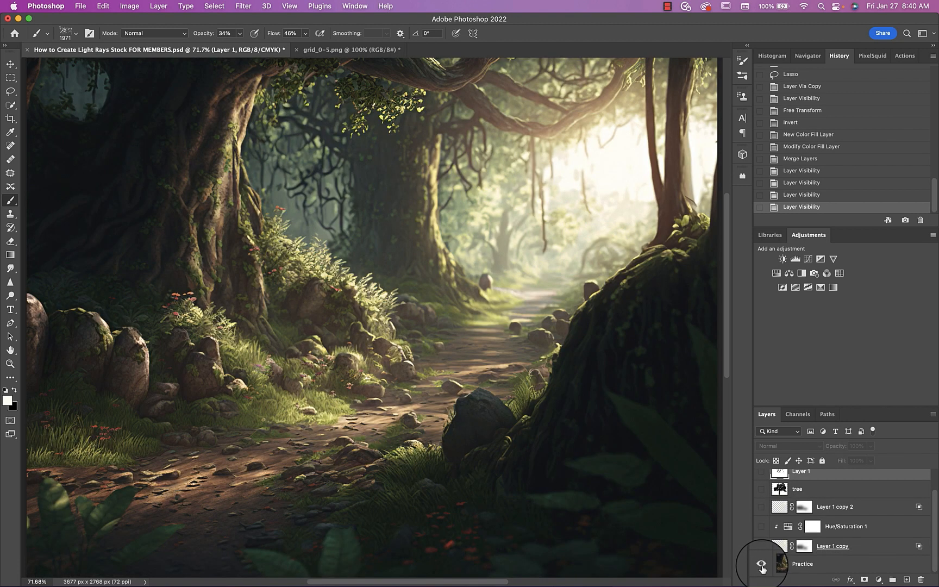
# Delete the Layer 1 copy, Layer 1 copy 2 and Hue/Saturation 1 layers above the Practice layer
pyautogui.click(780, 565)
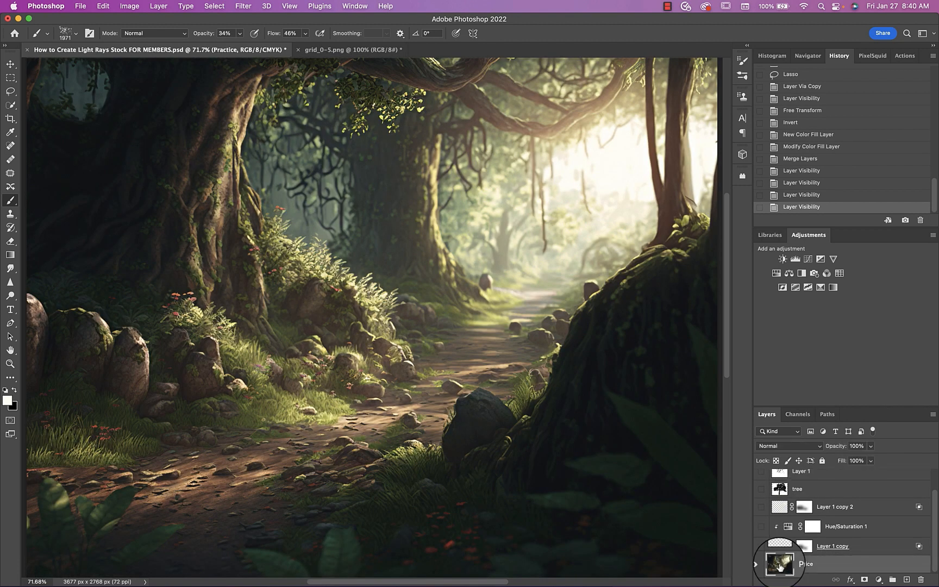
pyautogui.press('Delete')
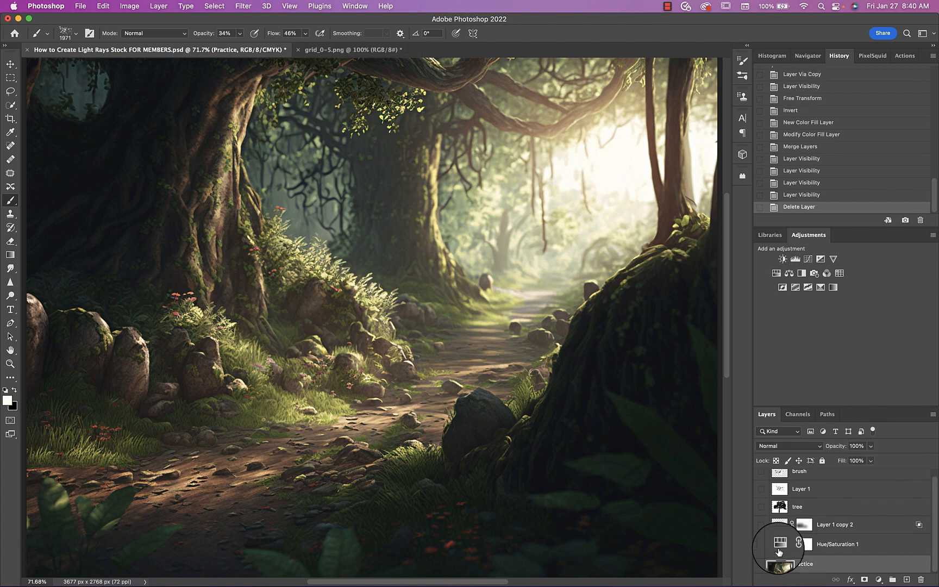
pyautogui.click(778, 545)
pyautogui.press('Delete')
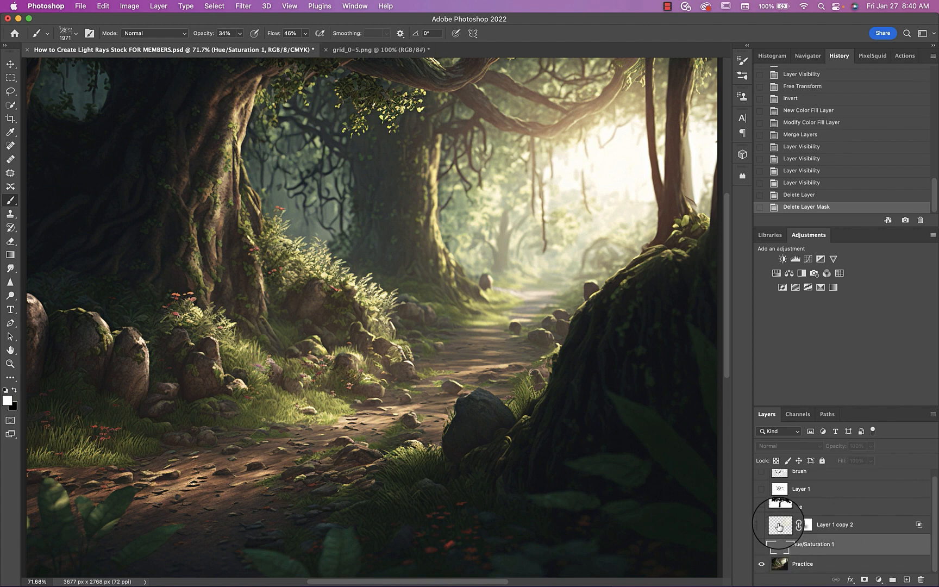
pyautogui.click(778, 524)
pyautogui.press('Delete')
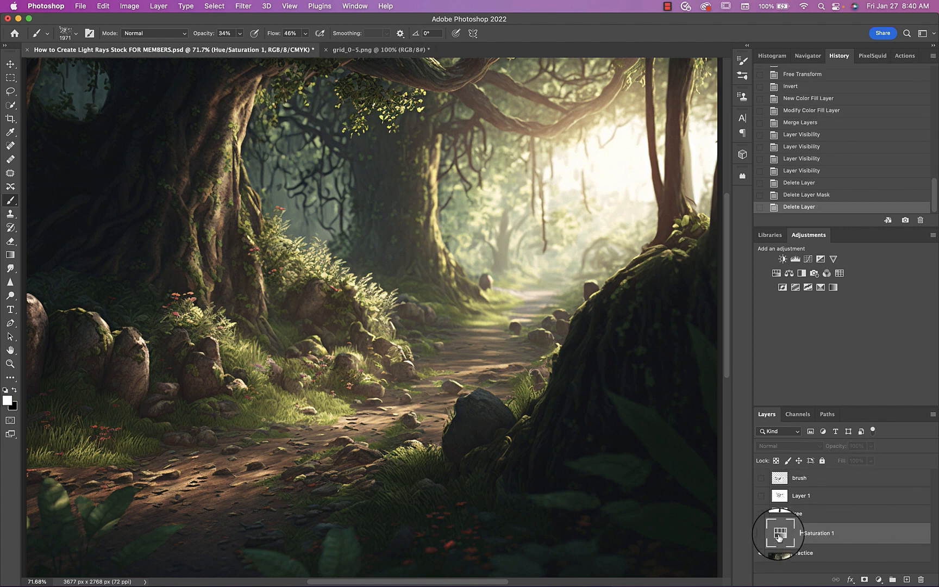
pyautogui.press('Delete')
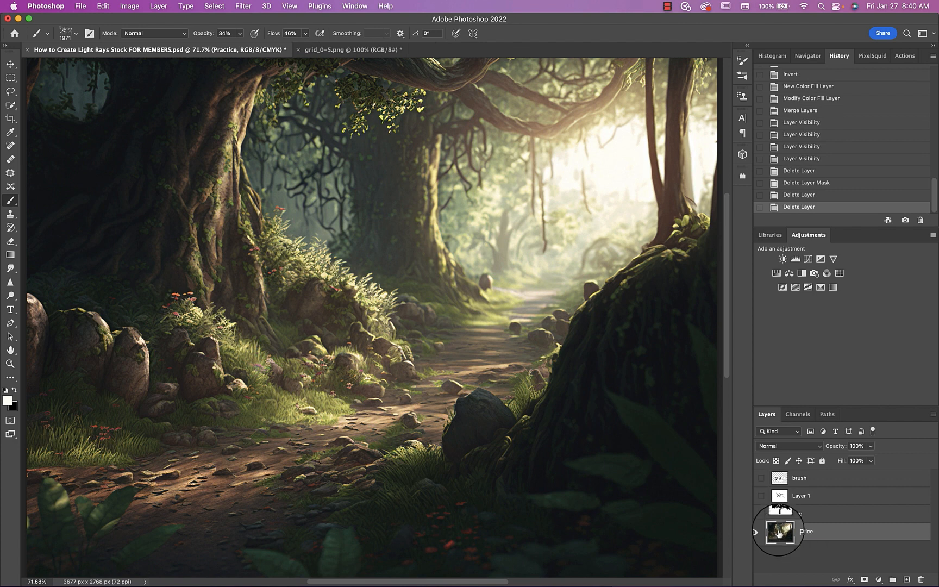
# Add a Solid Color fill layer above the Practice layer in pale warm cream, fff2d2
pyautogui.click(879, 579)
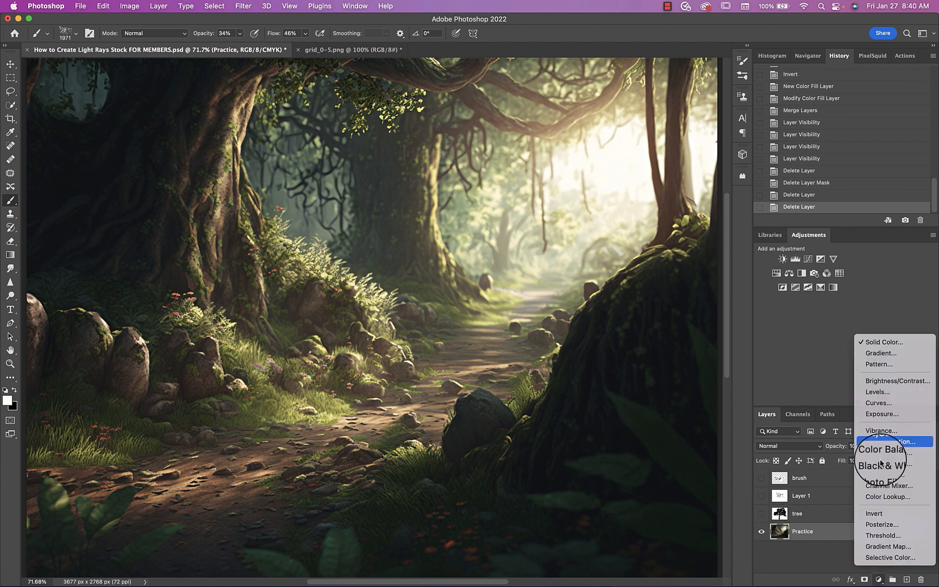
pyautogui.click(883, 347)
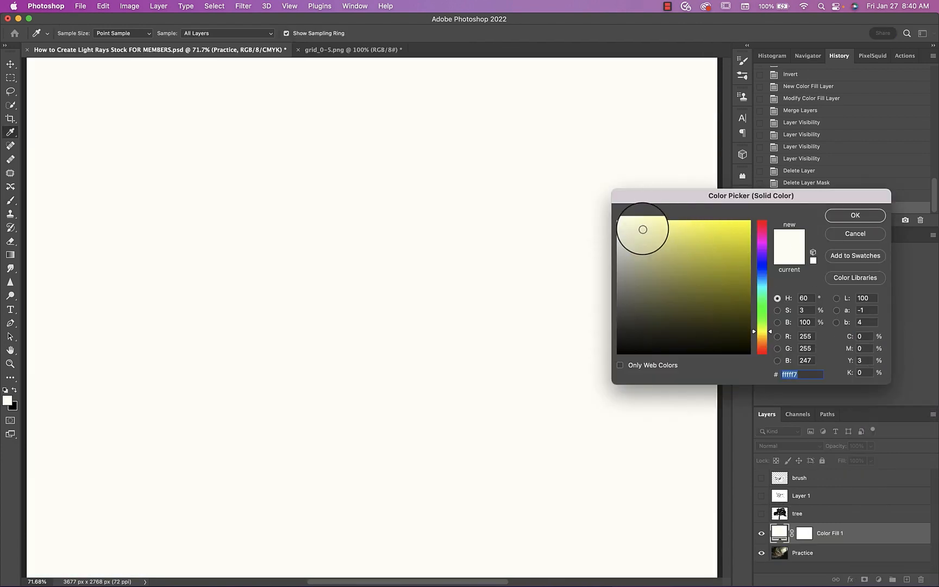
pyautogui.click(641, 223)
pyautogui.moveTo(641, 223); pyautogui.dragTo(637, 219)
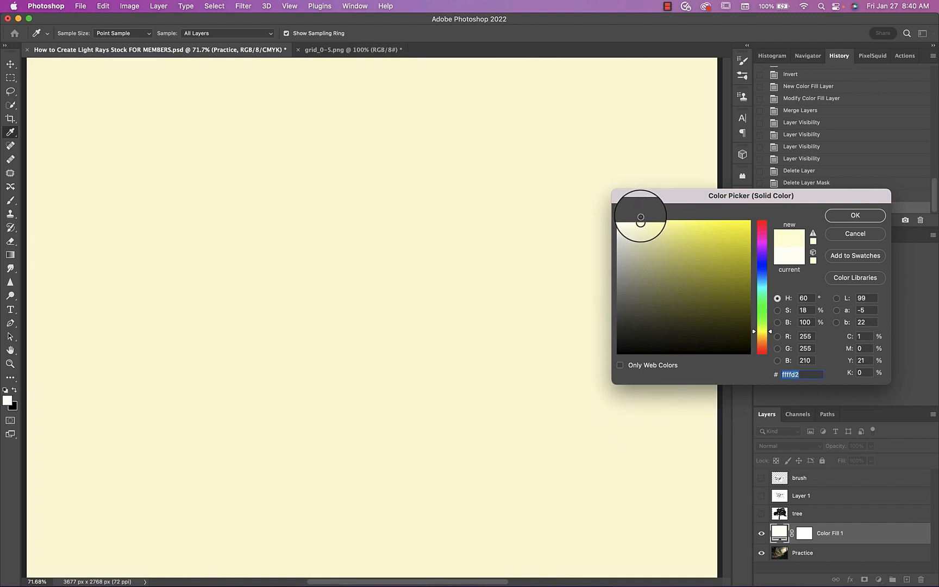
pyautogui.click(763, 341)
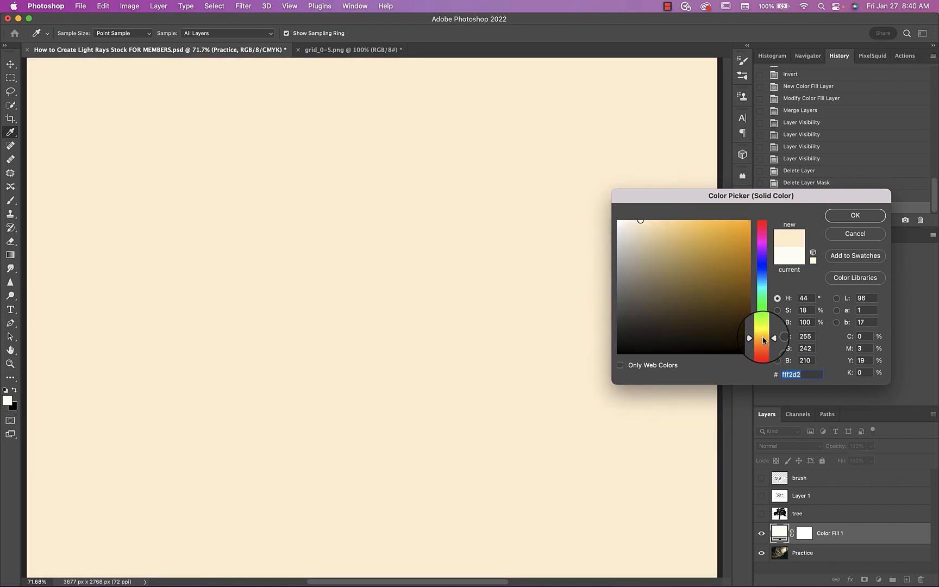
pyautogui.click(855, 216)
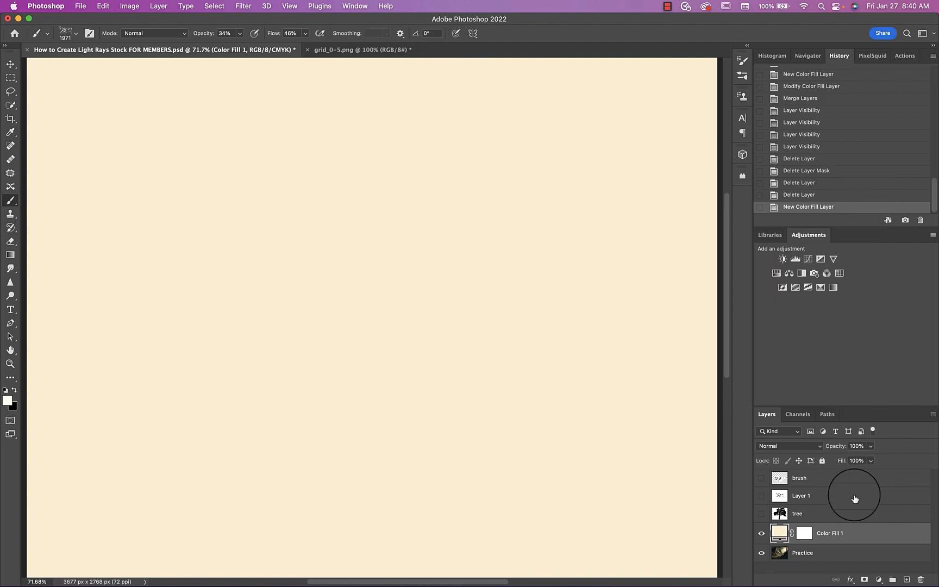
# Invert the fill layer's mask and stamp the foliage-gap brush once on the path at 1500 px with 100% opacity and flow
pyautogui.press('super+i')
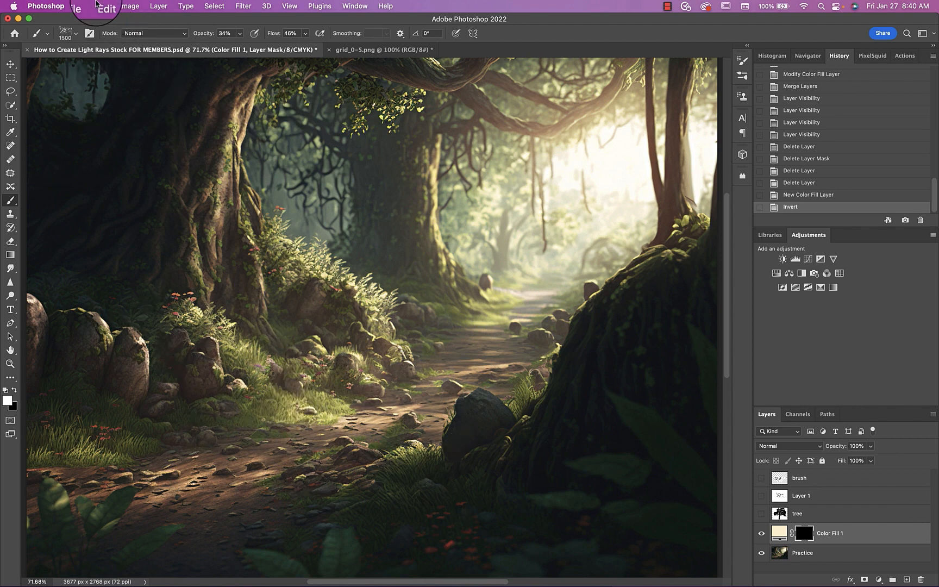
pyautogui.click(67, 34)
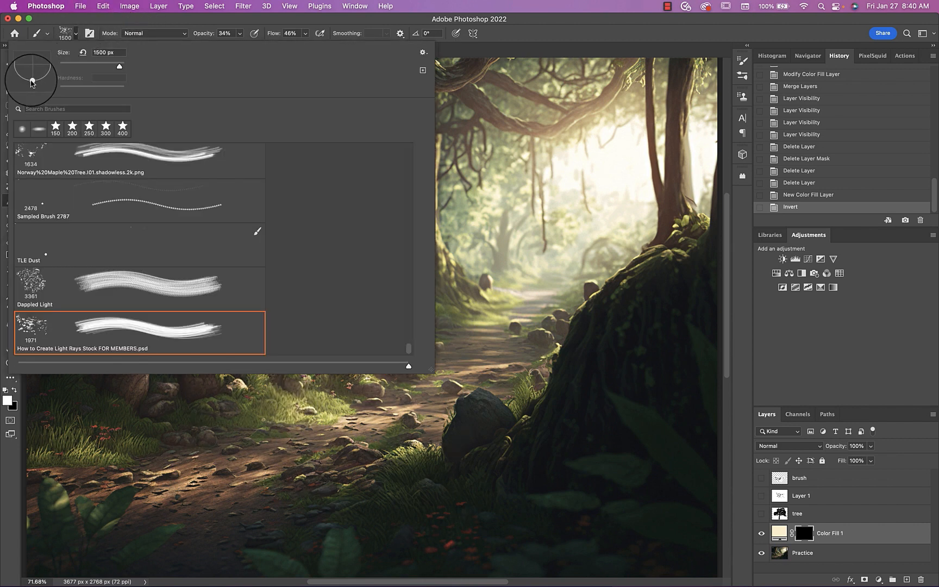
pyautogui.click(65, 33)
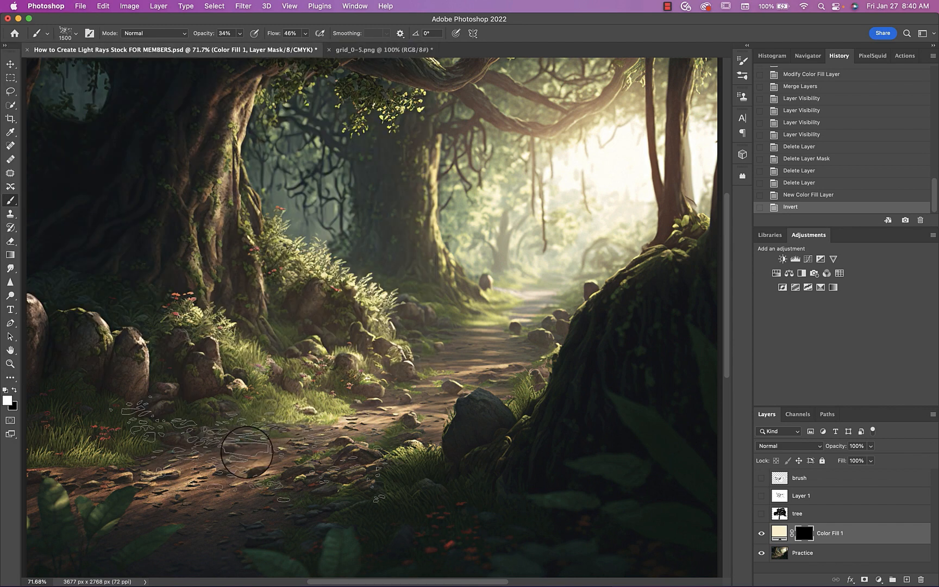
pyautogui.click(240, 34)
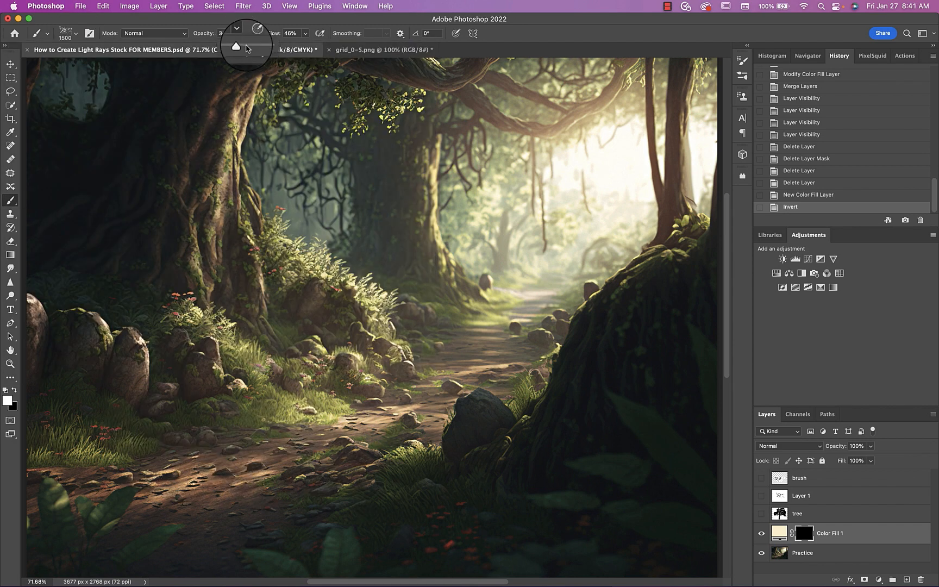
pyautogui.moveTo(243, 47); pyautogui.dragTo(443, 49)
pyautogui.click(304, 33)
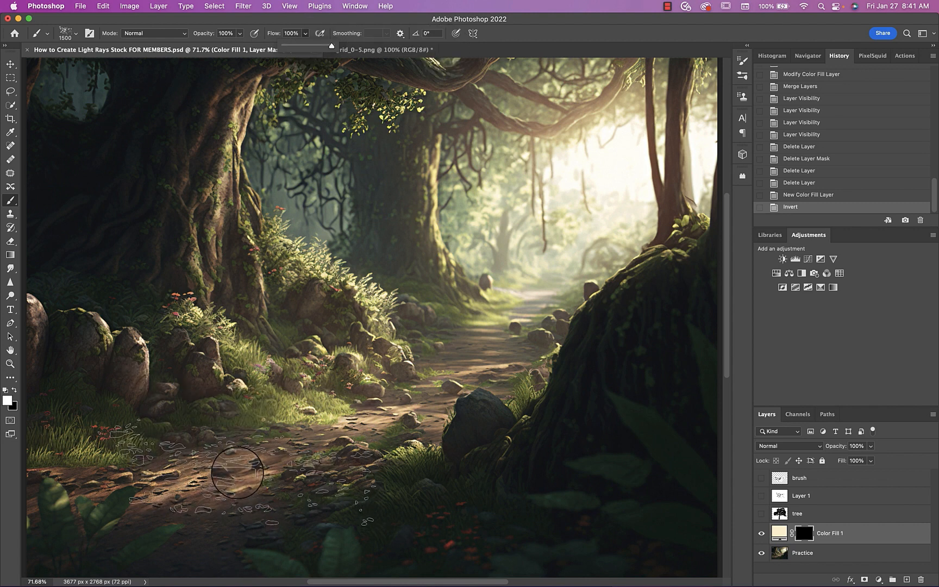
pyautogui.click(238, 474)
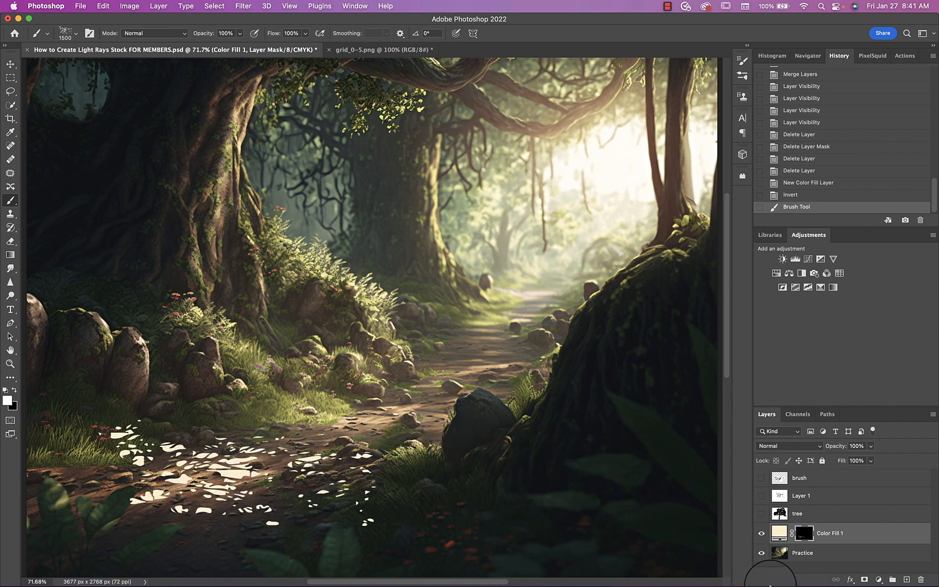
# Duplicate the Color Fill 1 layer and hide the copy, keeping the original selected
pyautogui.press('super+j')
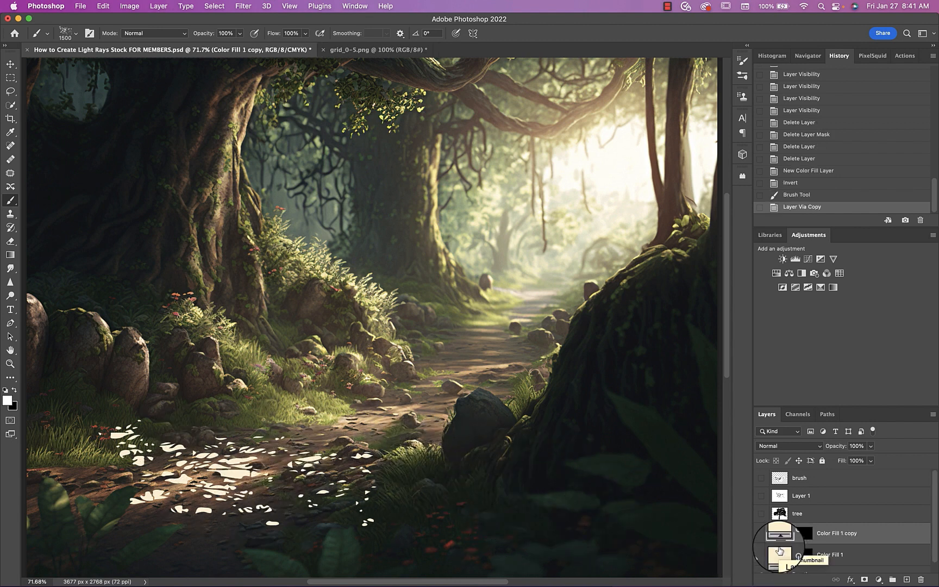
pyautogui.click(761, 533)
pyautogui.click(779, 558)
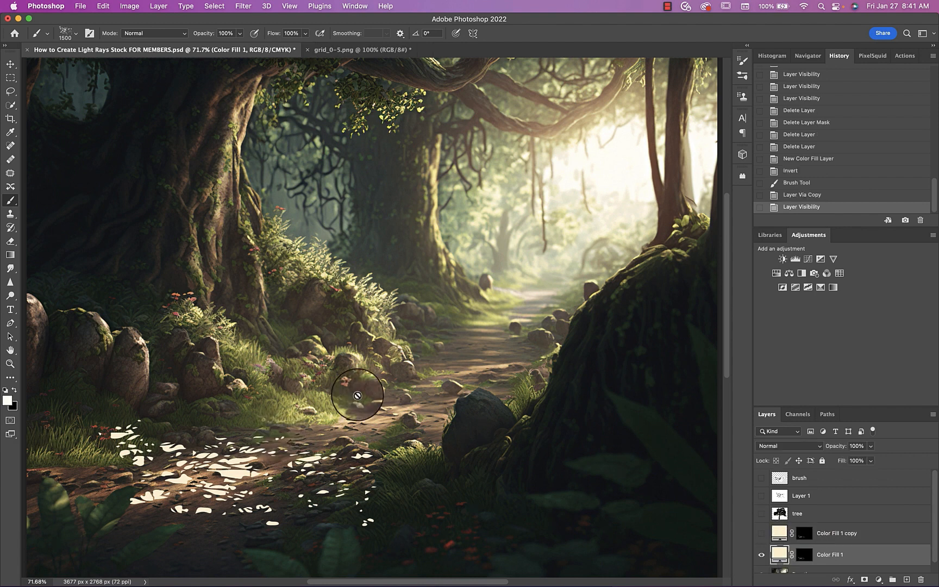
# Rasterize the Color Fill 1 layer and apply its layer mask
pyautogui.rightClick(809, 555)
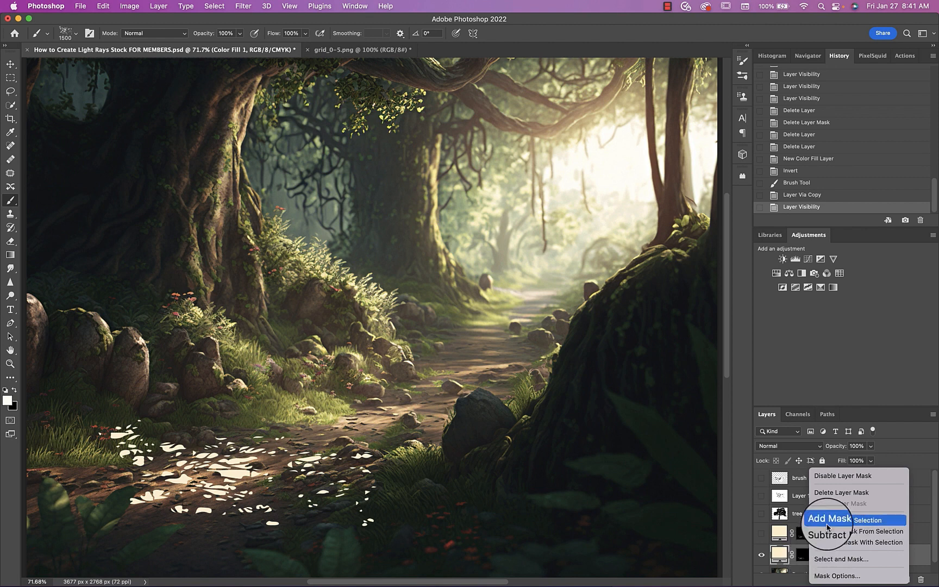
pyautogui.press('Escape')
pyautogui.rightClick(852, 556)
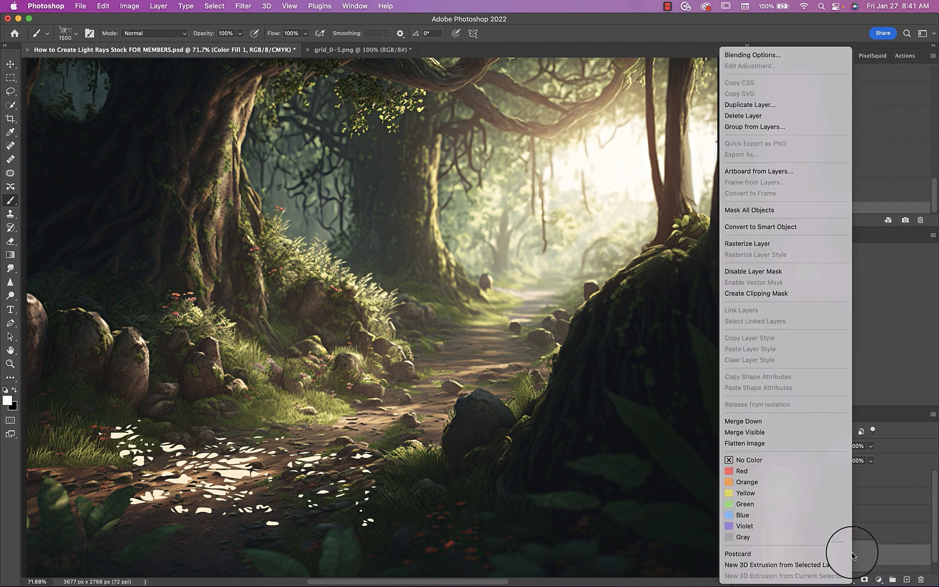
pyautogui.click(776, 249)
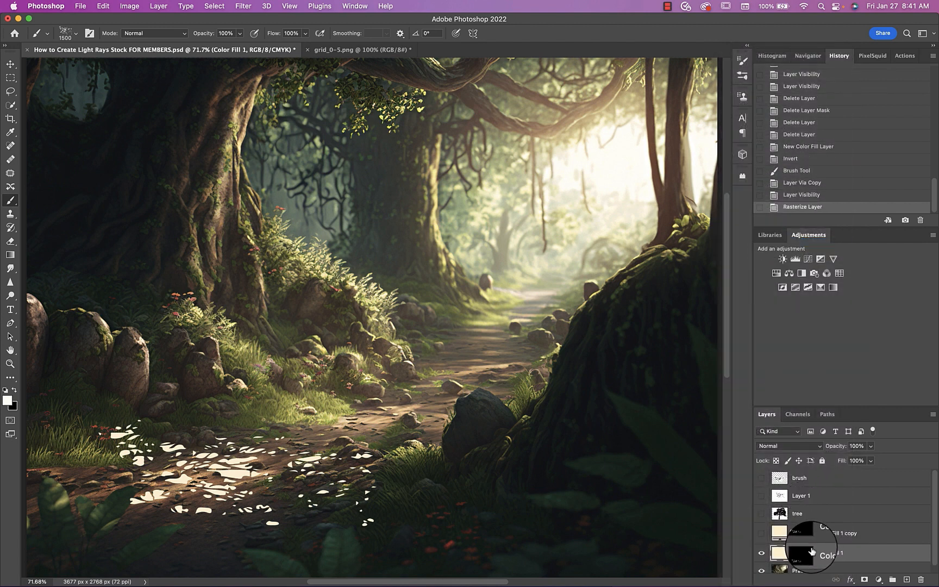
pyautogui.rightClick(808, 553)
pyautogui.click(815, 504)
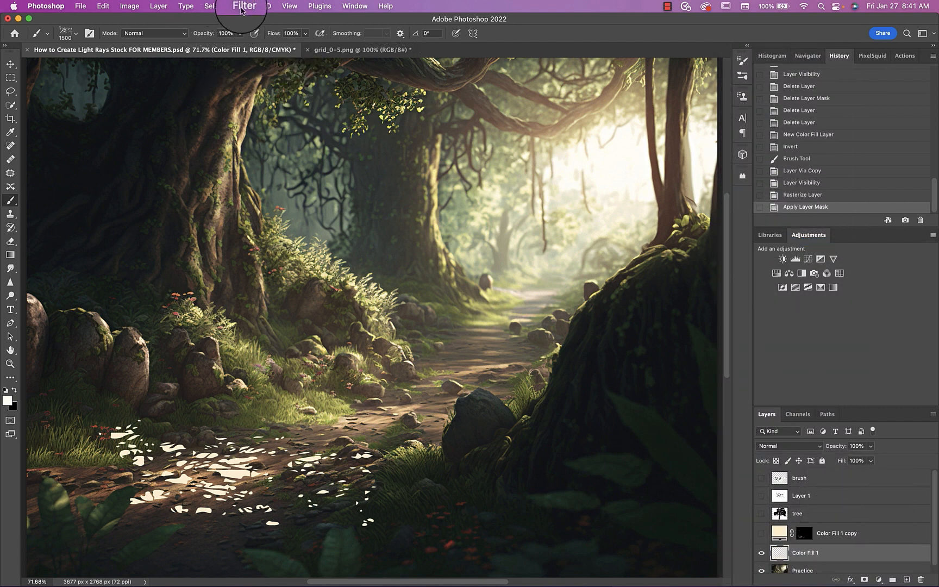
# Convert Color Fill 1 to a smart object and move the light flecks up to the bright clearing beyond the path
pyautogui.click(243, 6)
pyautogui.click(244, 36)
pyautogui.hotkey('ctrl', 't')
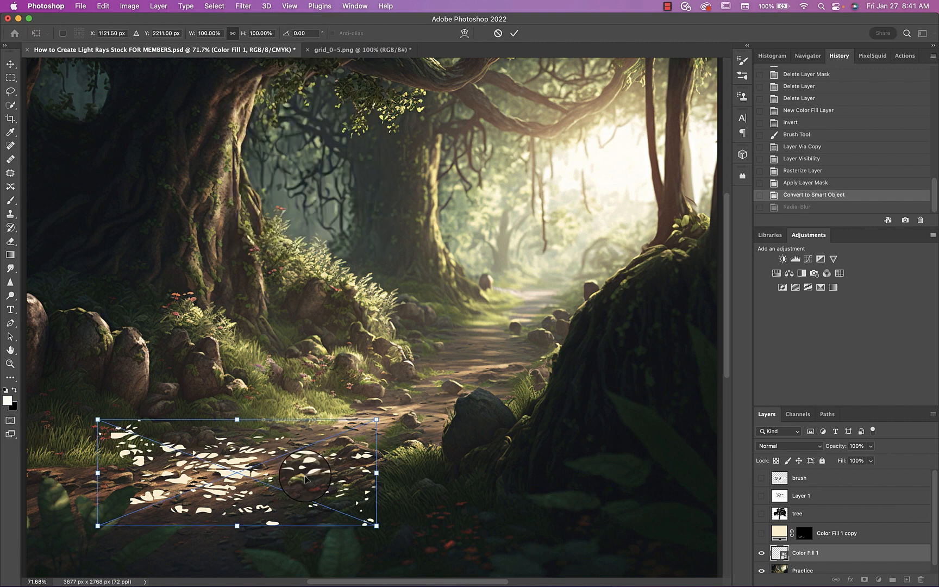
pyautogui.moveTo(315, 464); pyautogui.dragTo(600, 252)
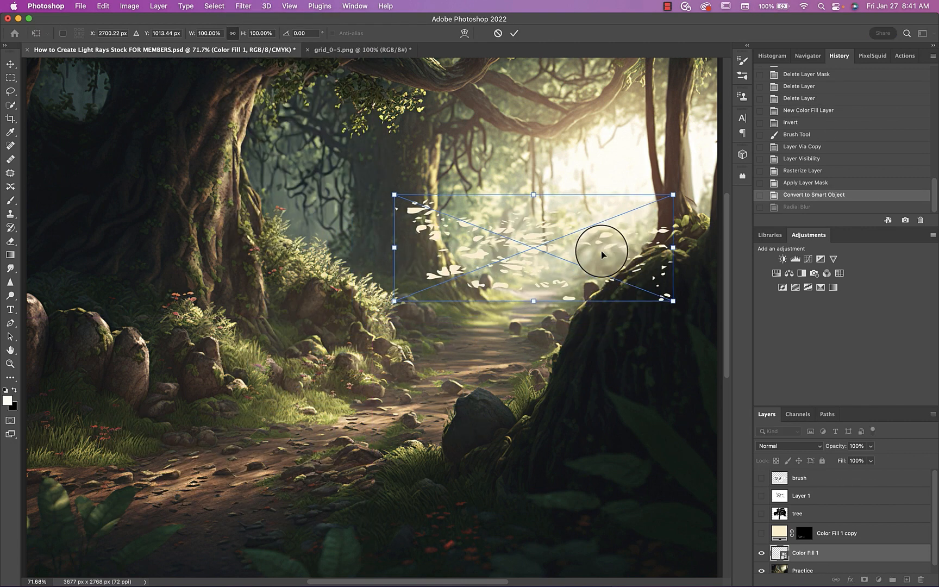
pyautogui.click(517, 35)
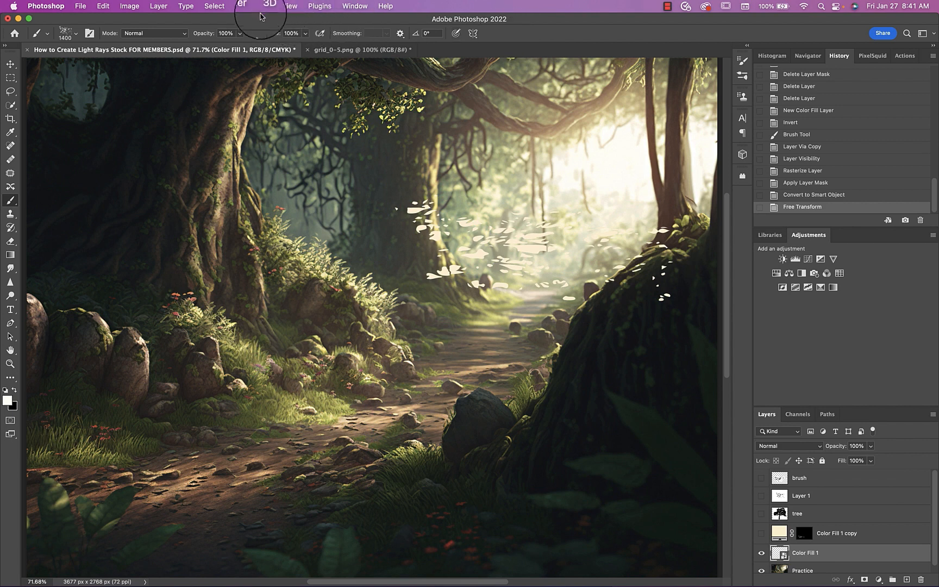
# Apply a Radial Blur to the flecks on Color Fill 1 and duplicate the blurred layer three times
pyautogui.click(243, 6)
pyautogui.moveTo(256, 142)
pyautogui.click(408, 207)
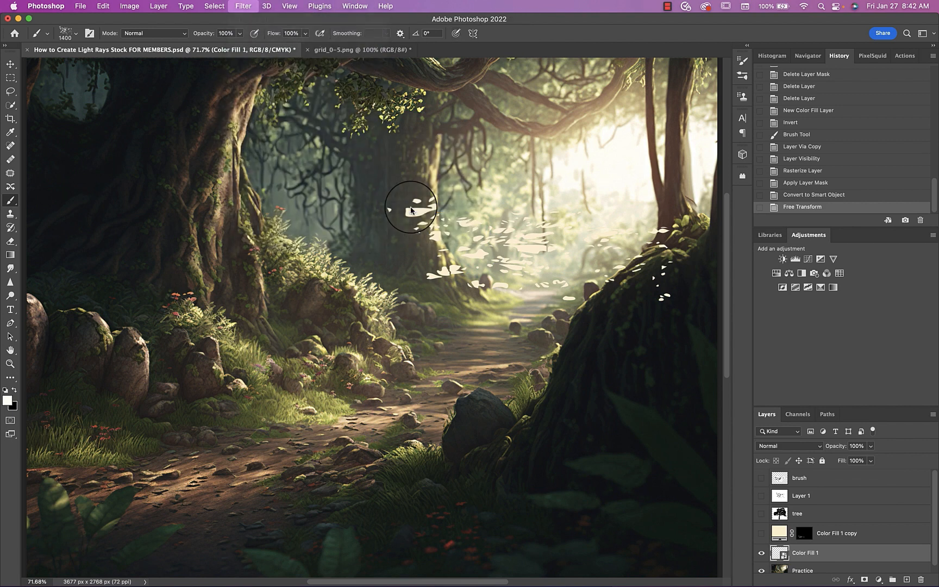
pyautogui.click(720, 148)
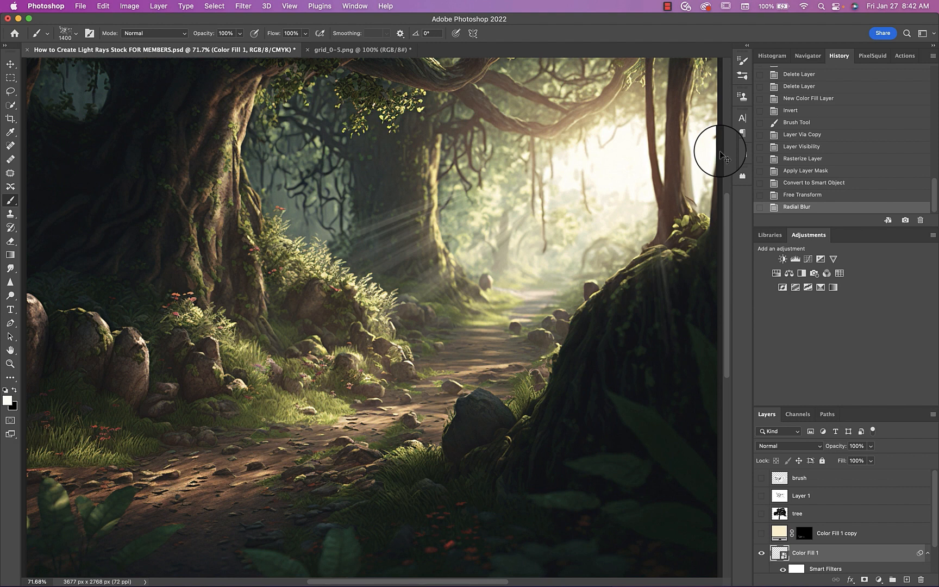
pyautogui.hotkey('ctrl', 'j')
pyautogui.hotkey('ctrl', 'j')
pyautogui.hotkey('ctrl', 'j')
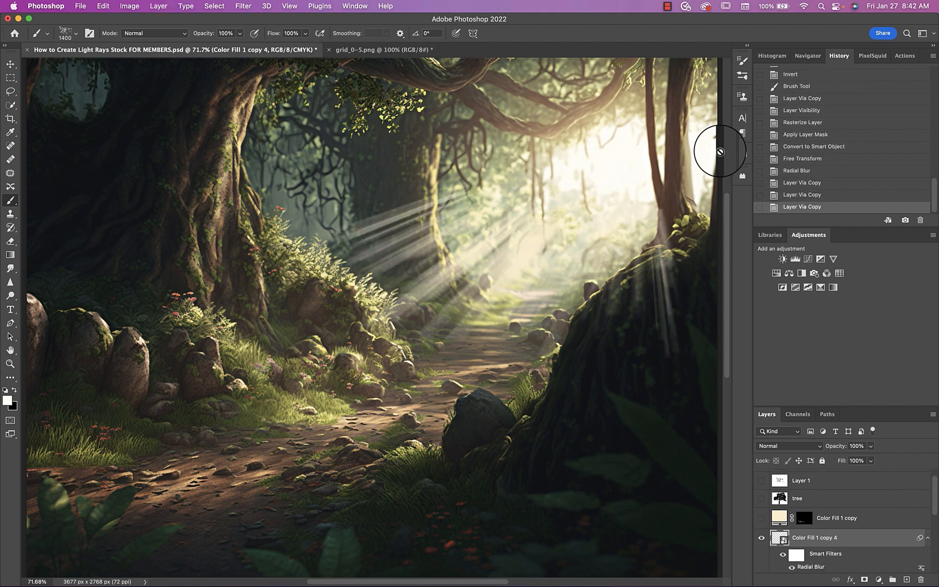
# Merge Color Fill 1 and its three blurred copies into one light-ray layer
pyautogui.scroll(-4, 853, 489)
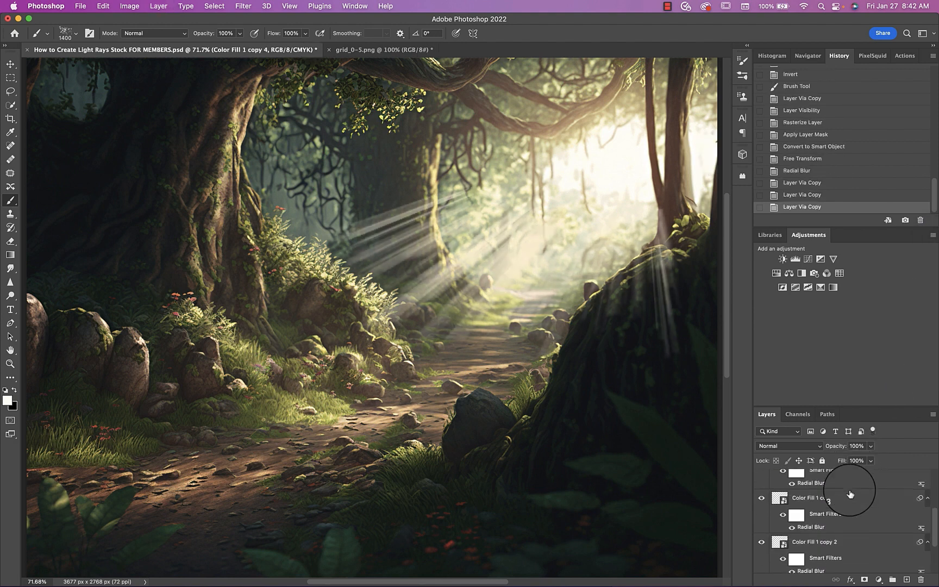
pyautogui.scroll(-2, 821, 505)
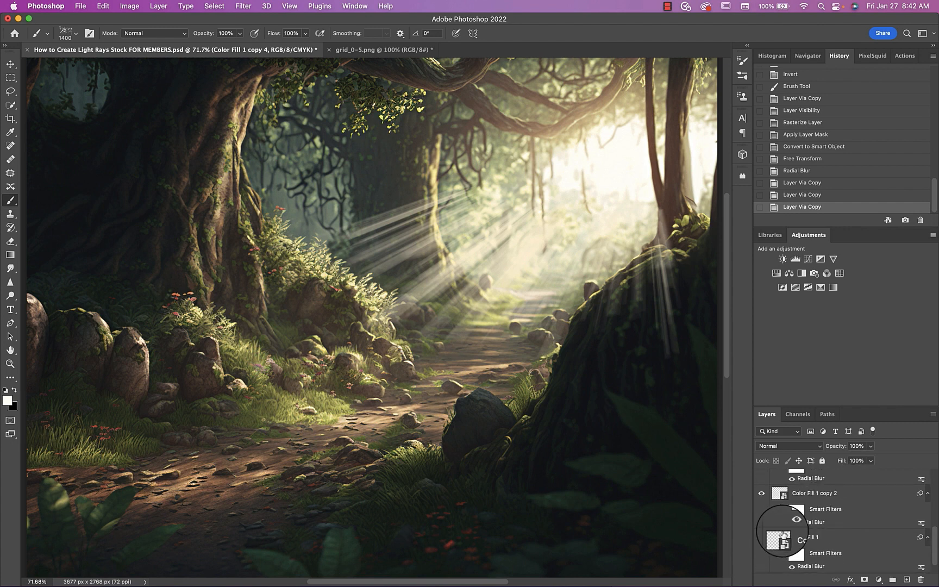
pyautogui.keyDown('shift'); pyautogui.click(772, 539); pyautogui.keyUp('shift')
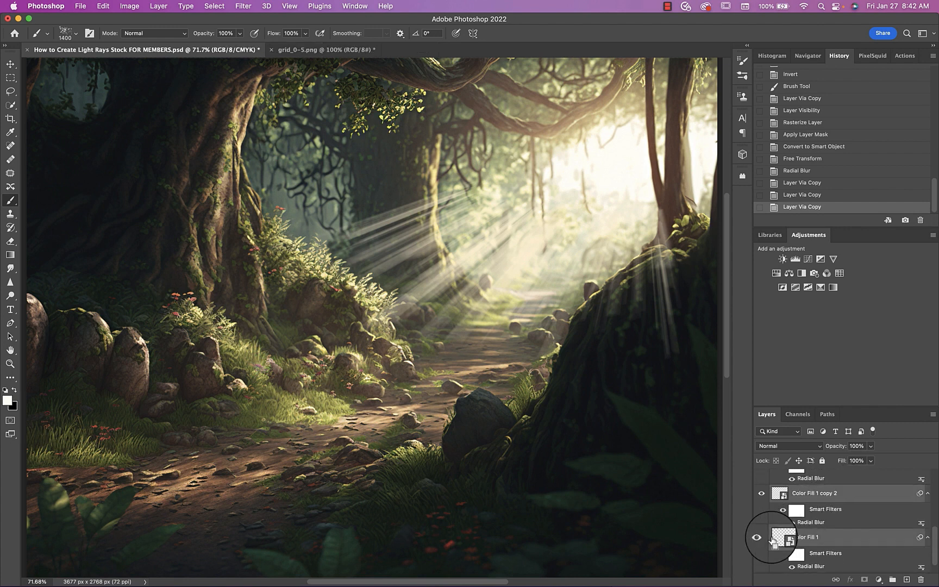
pyautogui.press('super+e')
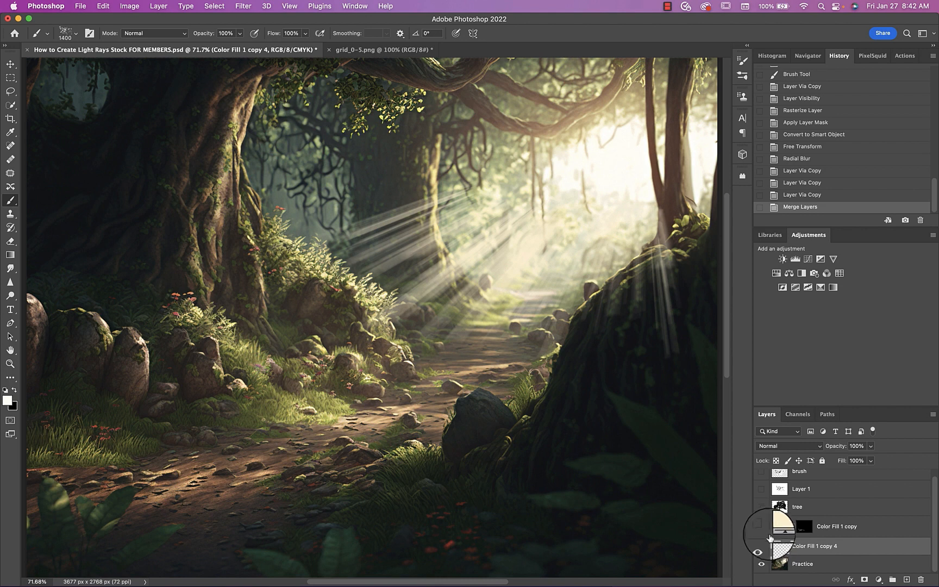
# Compare the merged rays on and off, set their blend mode to Screen and reapply the last Radial Blur
pyautogui.click(761, 546)
pyautogui.click(761, 546)
pyautogui.click(769, 452)
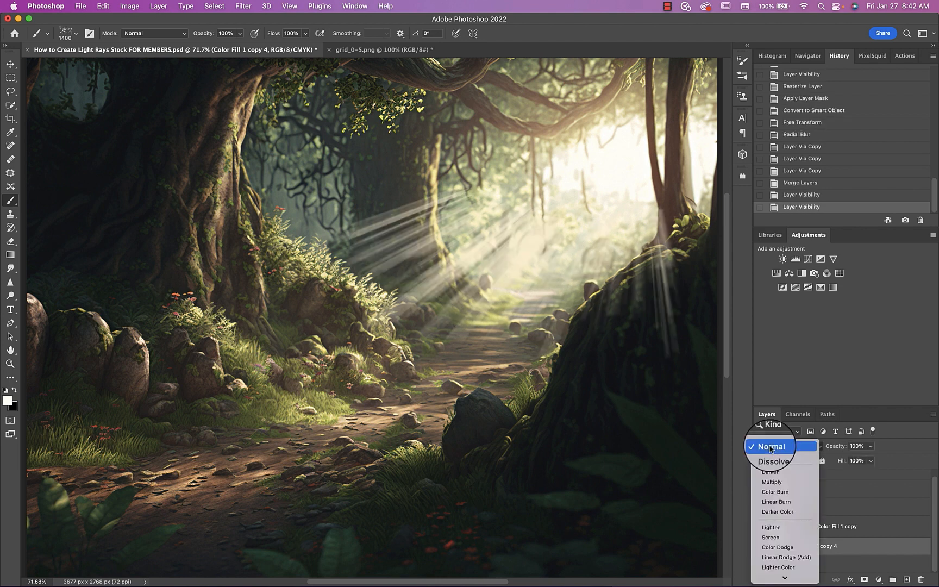
pyautogui.click(768, 535)
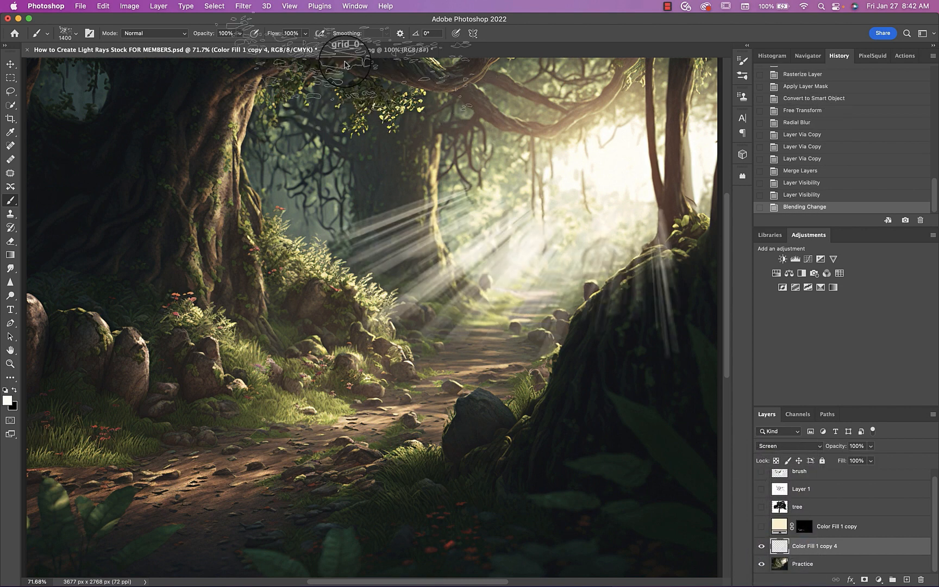
pyautogui.click(243, 6)
pyautogui.click(257, 22)
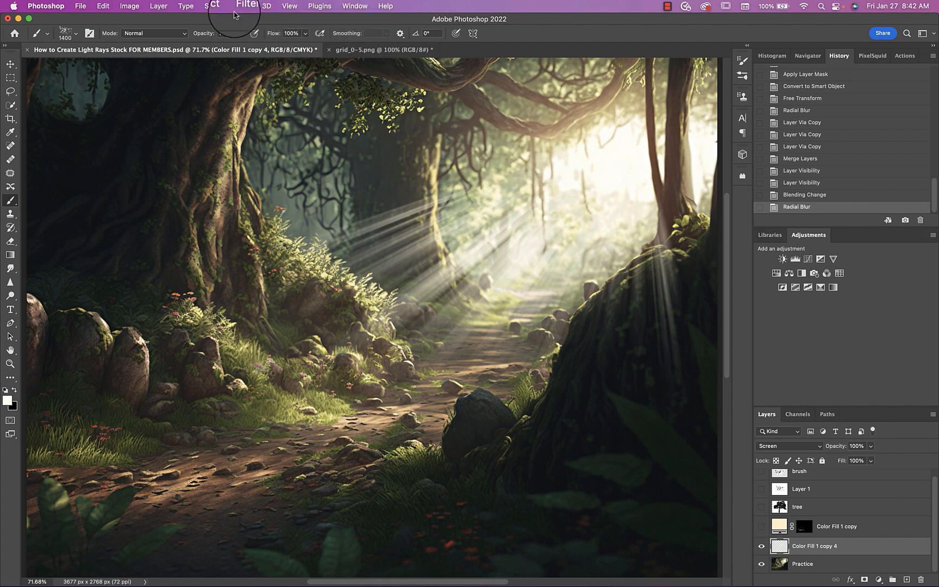
# Apply a Motion Blur to the light-ray layer with an angle of 54° and a distance of 90 pixels
pyautogui.click(237, 9)
pyautogui.moveTo(241, 142)
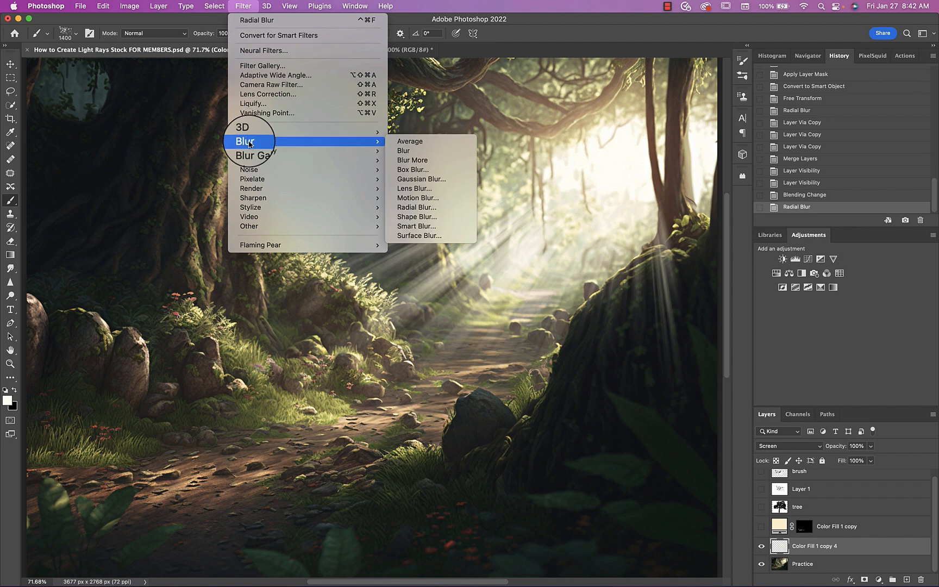
pyautogui.click(441, 199)
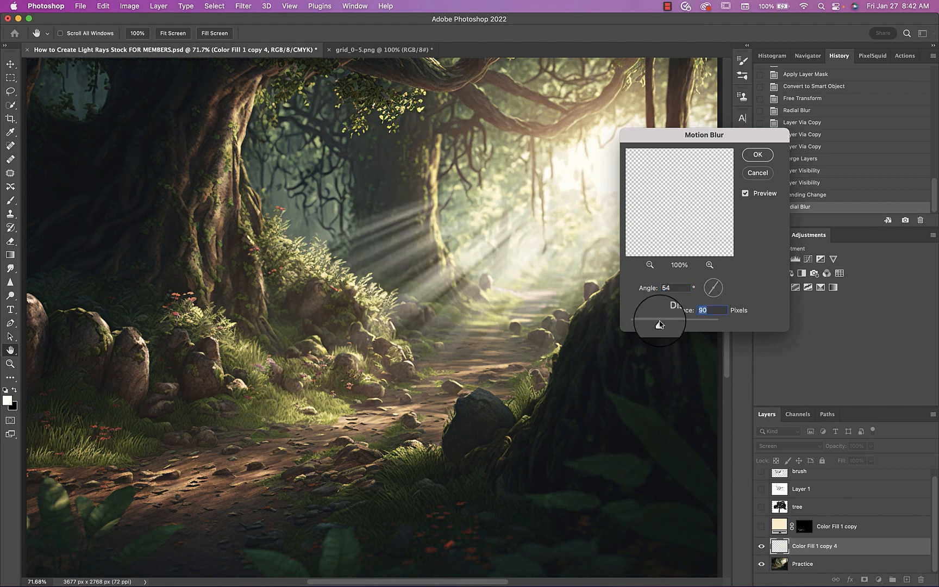
pyautogui.click(758, 155)
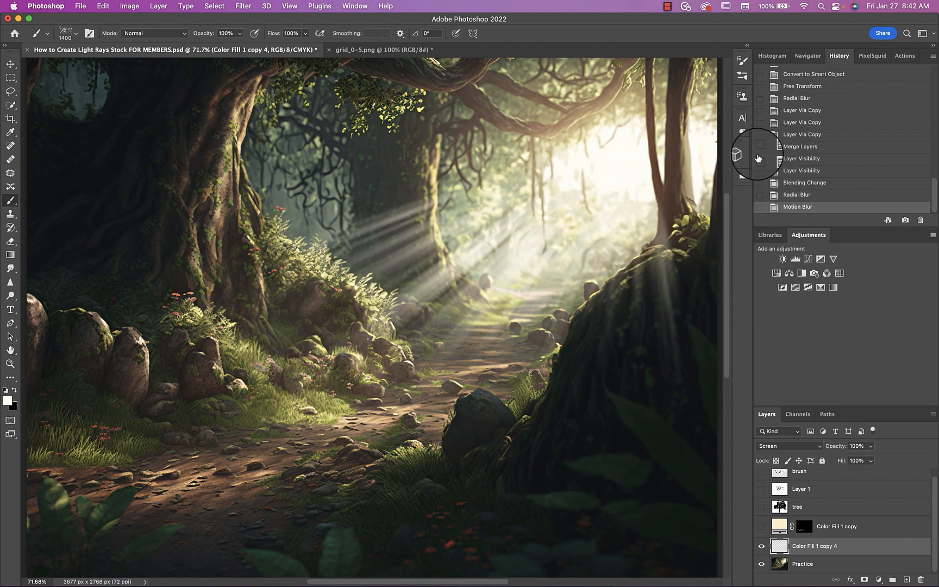
# Apply a Zoom Radial Blur to the light-ray layer with an amount of 100 and Best quality
pyautogui.click(243, 6)
pyautogui.moveTo(250, 145)
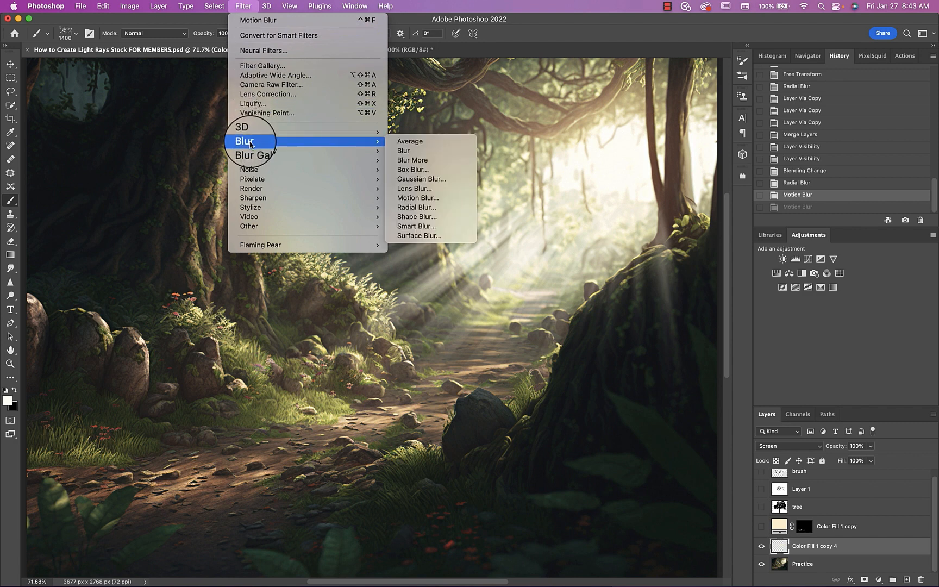
pyautogui.click(420, 207)
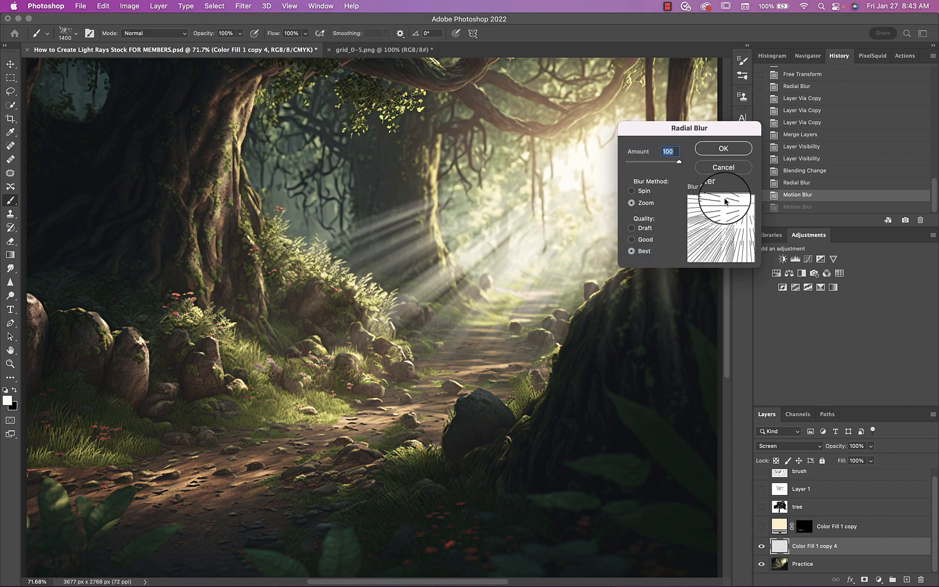
pyautogui.click(728, 148)
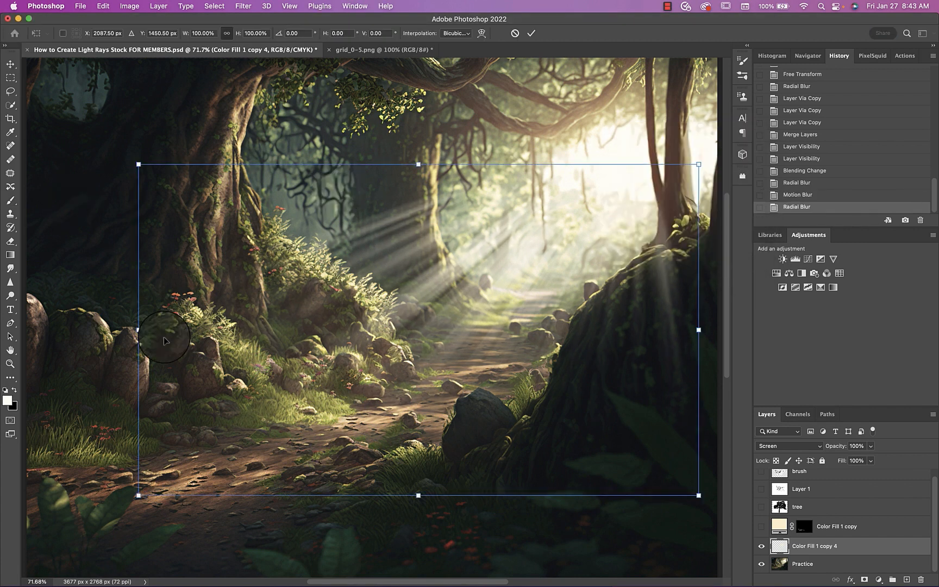
# Distort the light-ray layer, pulling its upper-left corner inward, its right side in and up, and its top edge slightly right
pyautogui.hotkey('ctrl', 'd')
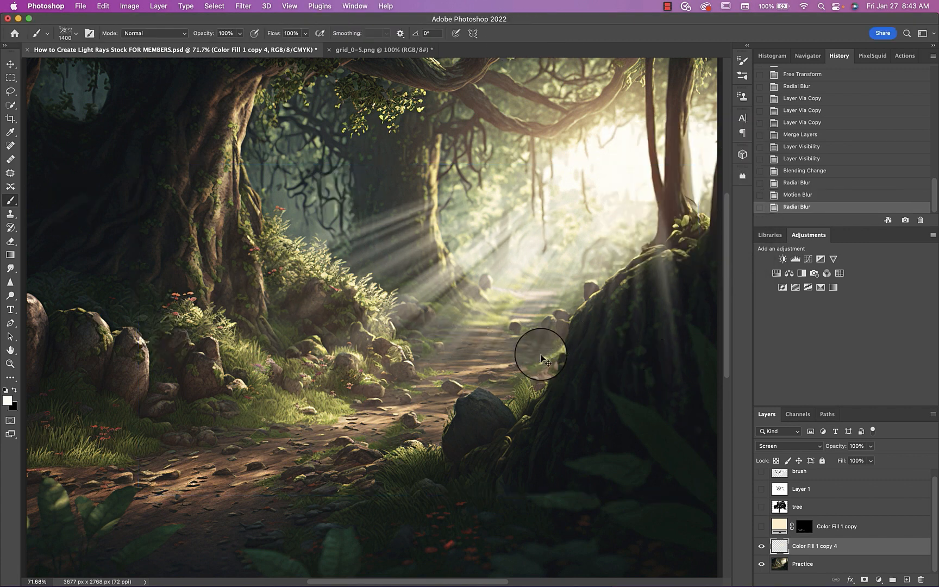
pyautogui.hotkey('ctrl', 't')
pyautogui.rightClick(319, 281)
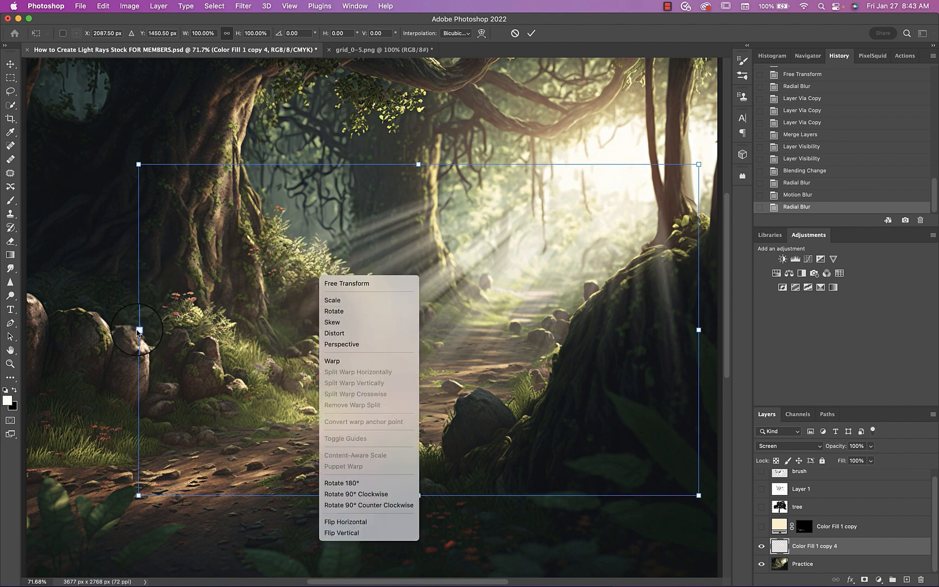
pyautogui.click(140, 330)
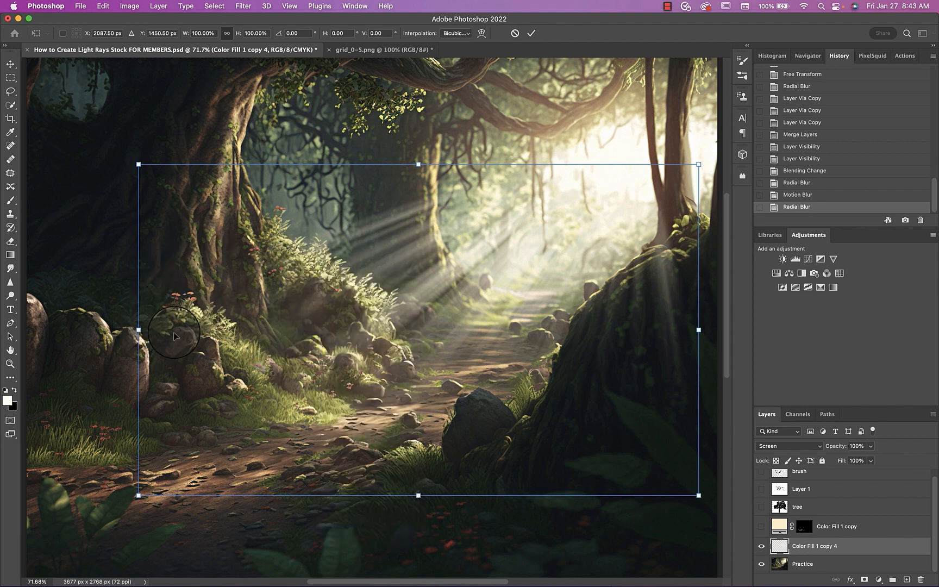
pyautogui.rightClick(220, 301)
pyautogui.click(241, 359)
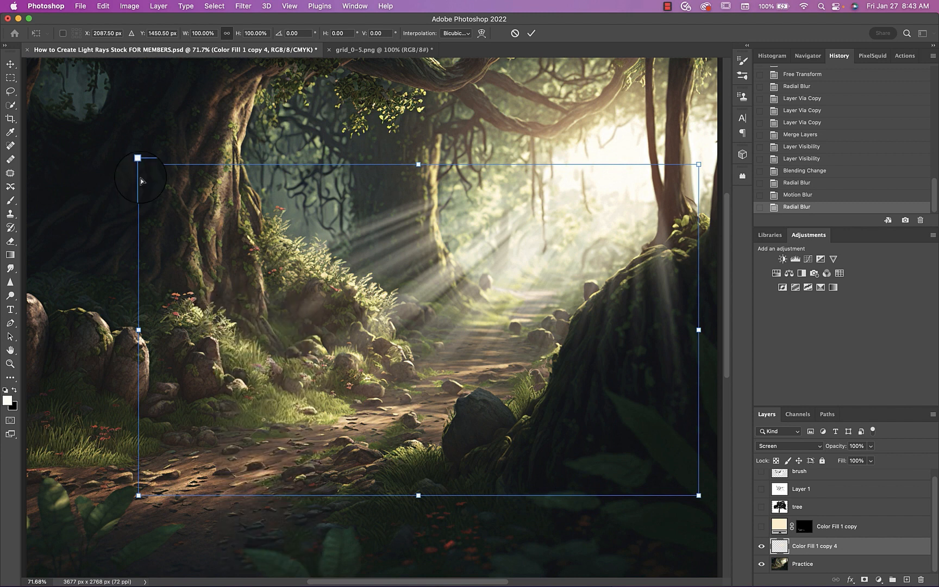
pyautogui.moveTo(139, 169); pyautogui.dragTo(222, 197)
pyautogui.moveTo(698, 329); pyautogui.dragTo(658, 308)
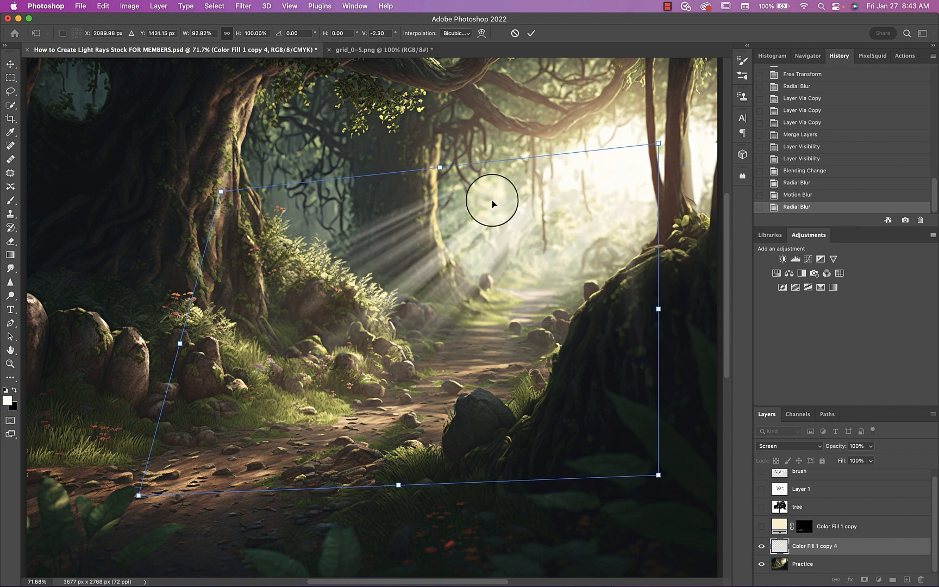
pyautogui.moveTo(443, 173); pyautogui.dragTo(459, 173)
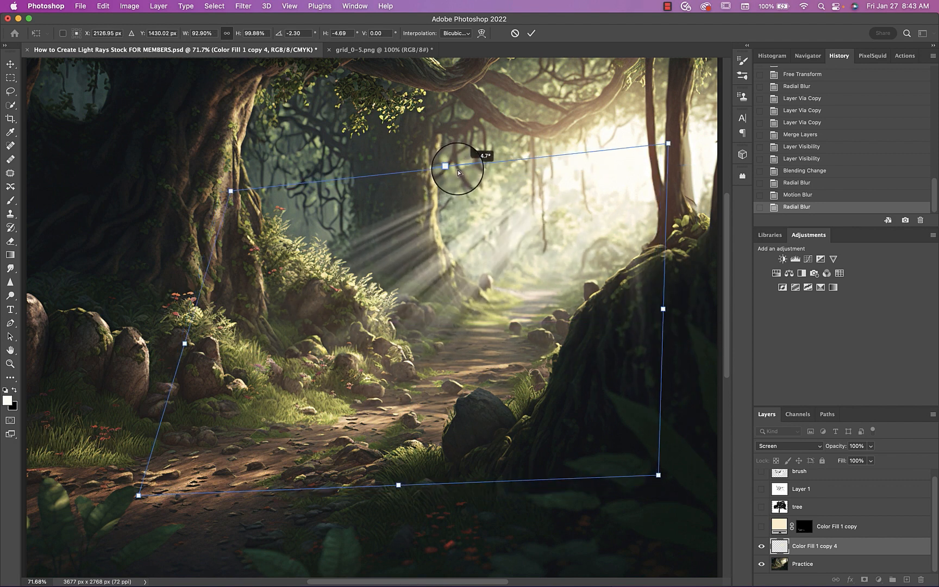
# Warp the light rays outward and down toward the lower-left foreground so they stretch across the path, and commit the transform
pyautogui.rightClick(486, 283)
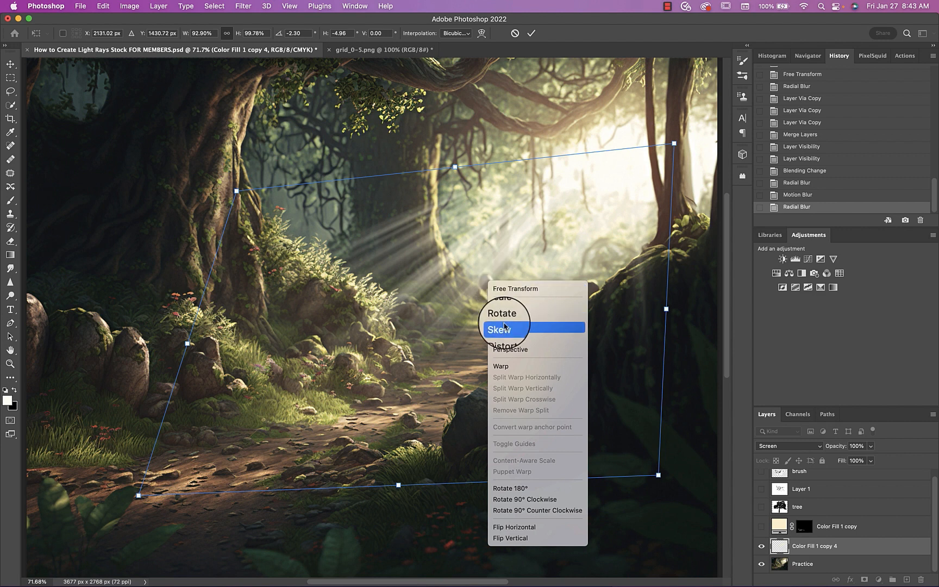
pyautogui.click(503, 365)
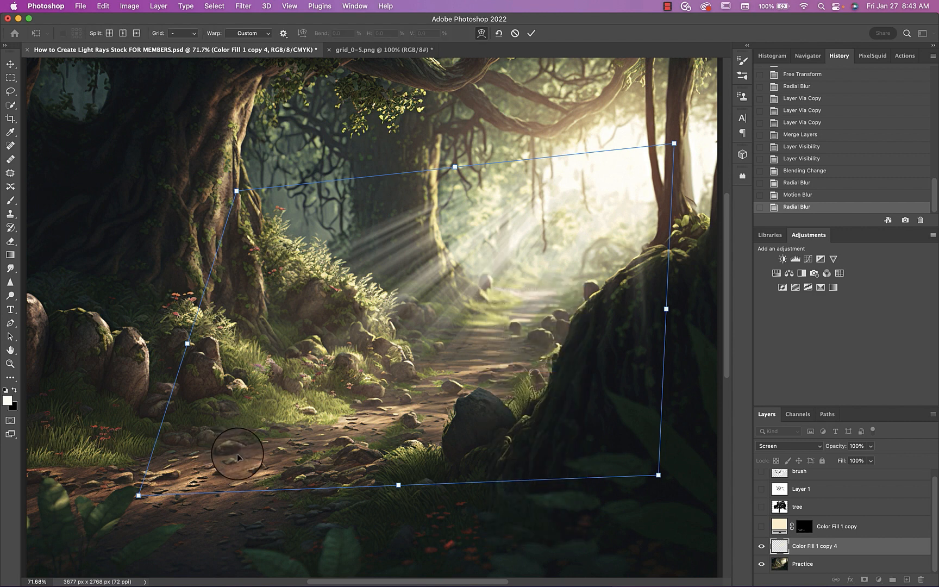
pyautogui.moveTo(237, 454); pyautogui.dragTo(135, 524)
pyautogui.moveTo(200, 352); pyautogui.dragTo(103, 440)
pyautogui.moveTo(482, 446); pyautogui.dragTo(430, 553)
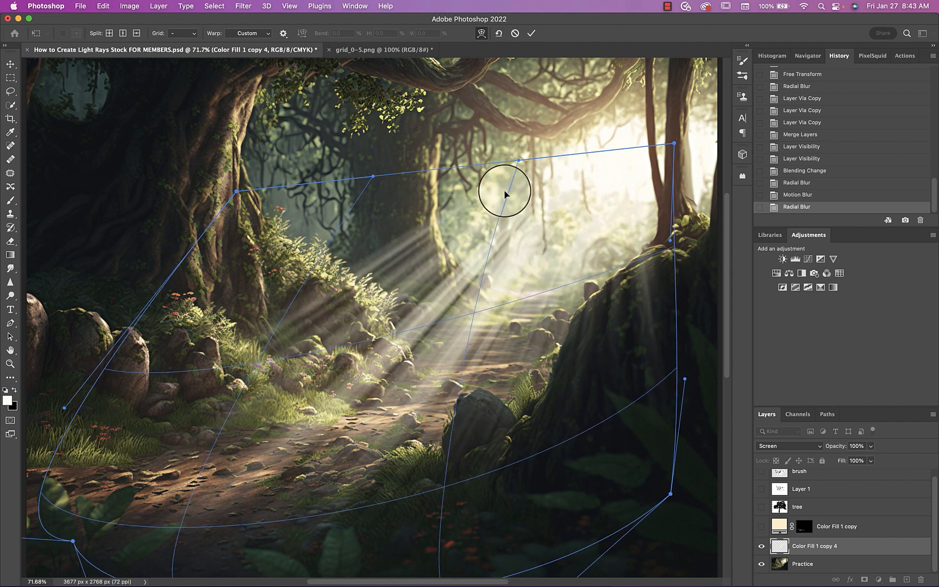
pyautogui.click(531, 33)
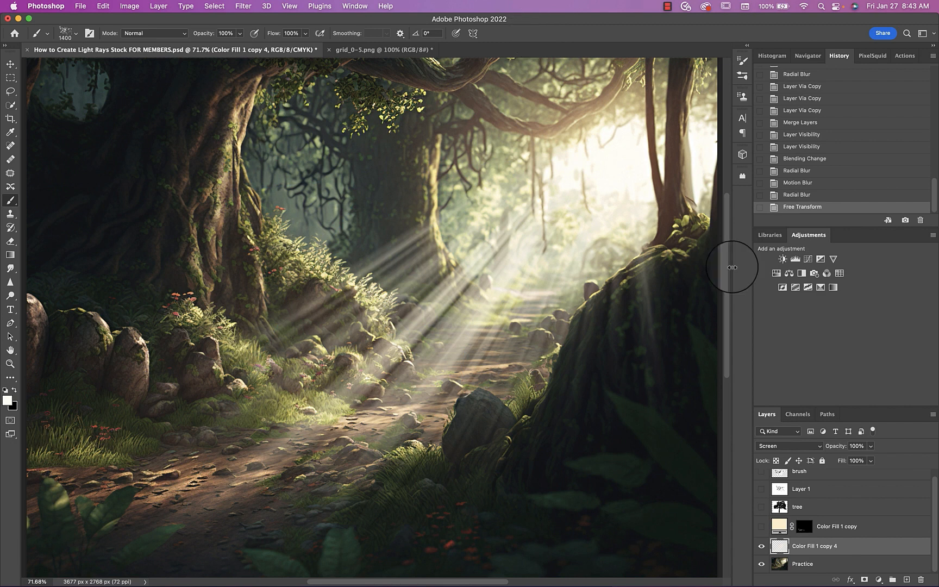
# Split the ray layer's Blend If sliders to 0/196 and 234/255 for This Layer, and 0/40 and 66/255 for Underlying Layer
pyautogui.doubleClick(884, 547)
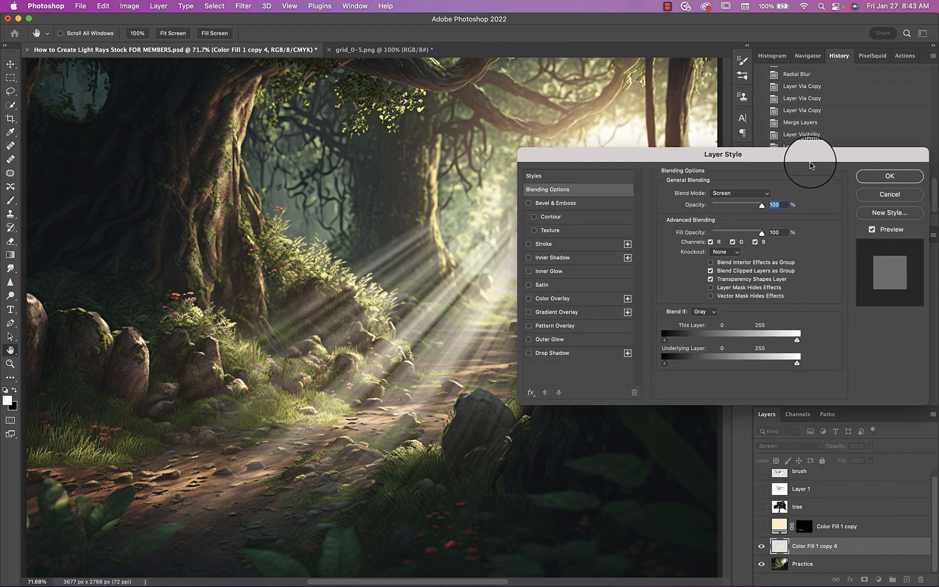
pyautogui.moveTo(809, 161); pyautogui.dragTo(907, 272)
pyautogui.moveTo(881, 479); pyautogui.dragTo(868, 457)
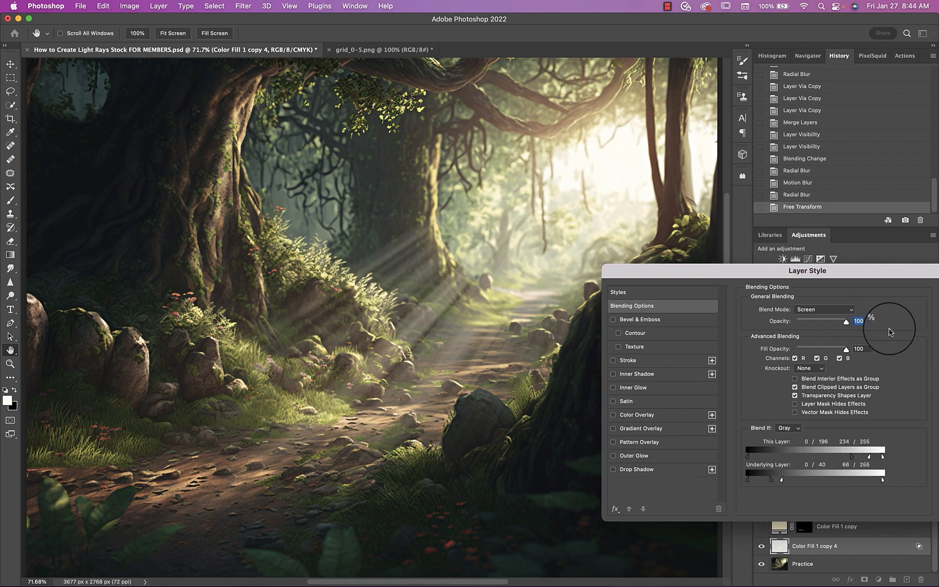
pyautogui.moveTo(864, 277); pyautogui.dragTo(733, 269)
pyautogui.click(832, 293)
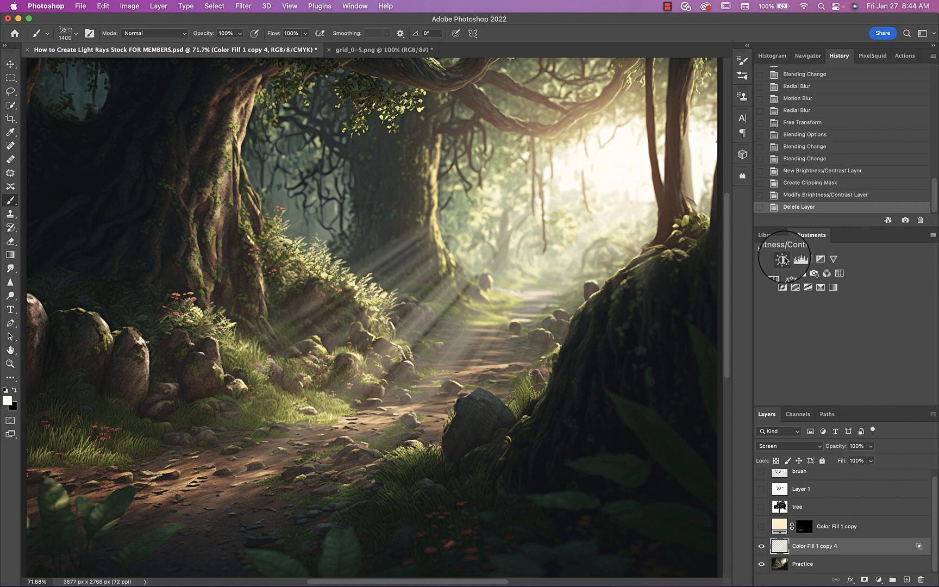
# Clip a Brightness/Contrast adjustment to the light rays with brightness 14 and contrast -50
pyautogui.click(782, 259)
pyautogui.click(618, 385)
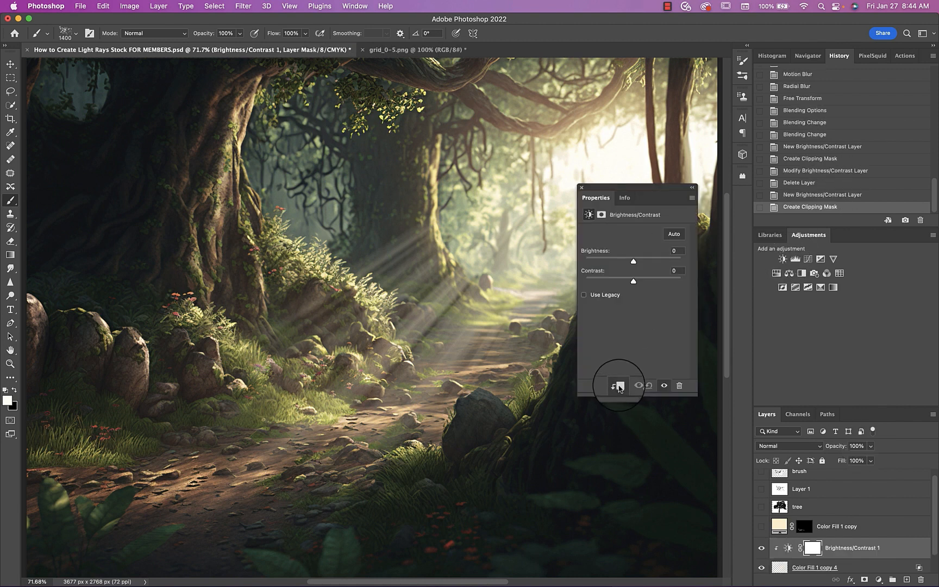
pyautogui.moveTo(634, 263); pyautogui.dragTo(577, 277)
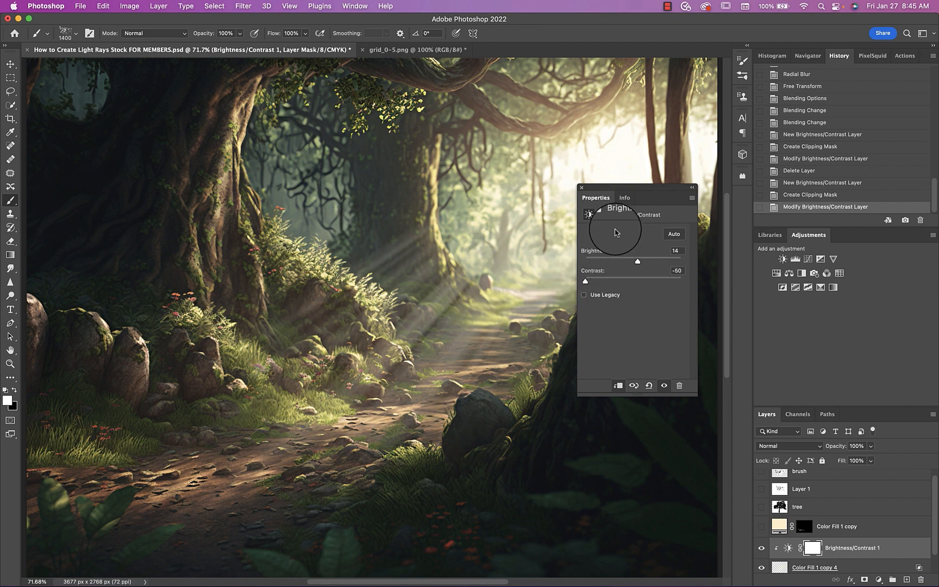
pyautogui.click(582, 188)
# Merge the Brightness/Contrast adjustment with the light-ray layer and set the merged layer's blend mode to Screen
pyautogui.click(780, 567)
pyautogui.press('super+e')
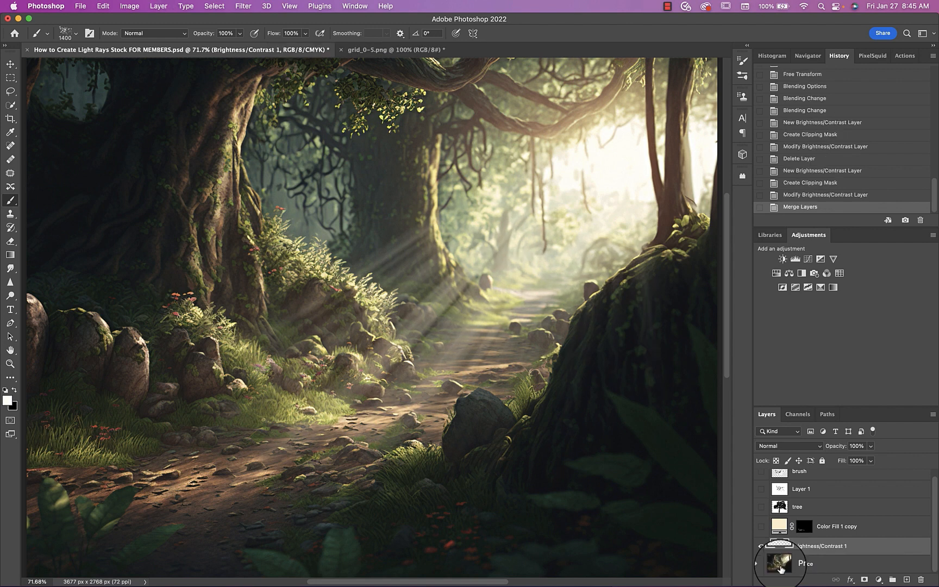
pyautogui.click(772, 446)
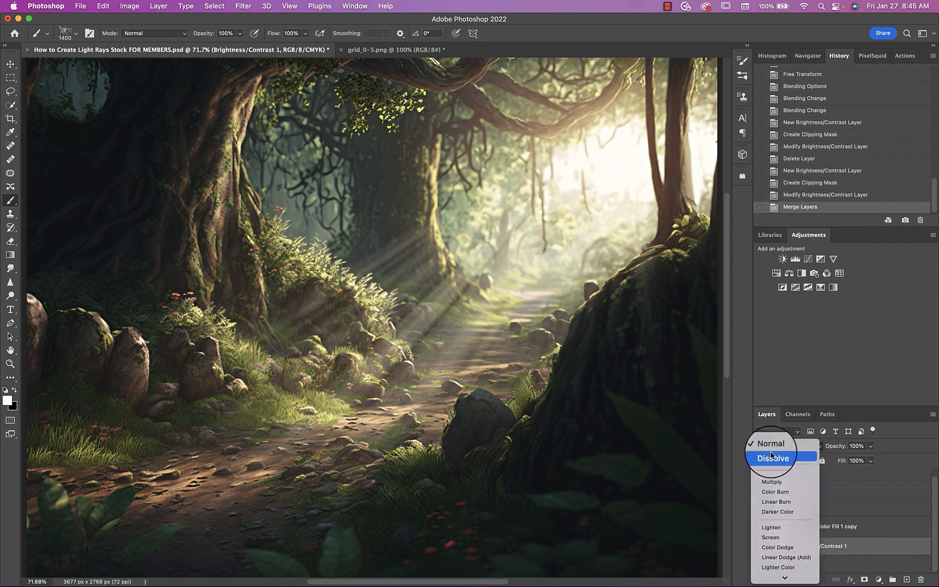
pyautogui.click(774, 538)
pyautogui.press('super+j')
pyautogui.press('super+z')
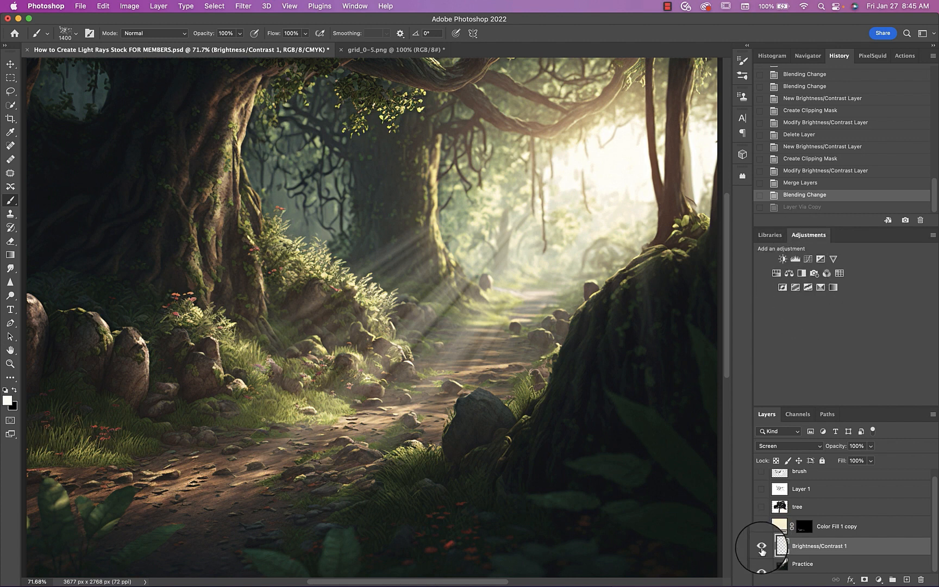
# Hide the merged ray layer, show the Color Fill 1 copy flecks and set their blend mode to Overlay
pyautogui.click(761, 546)
pyautogui.click(759, 526)
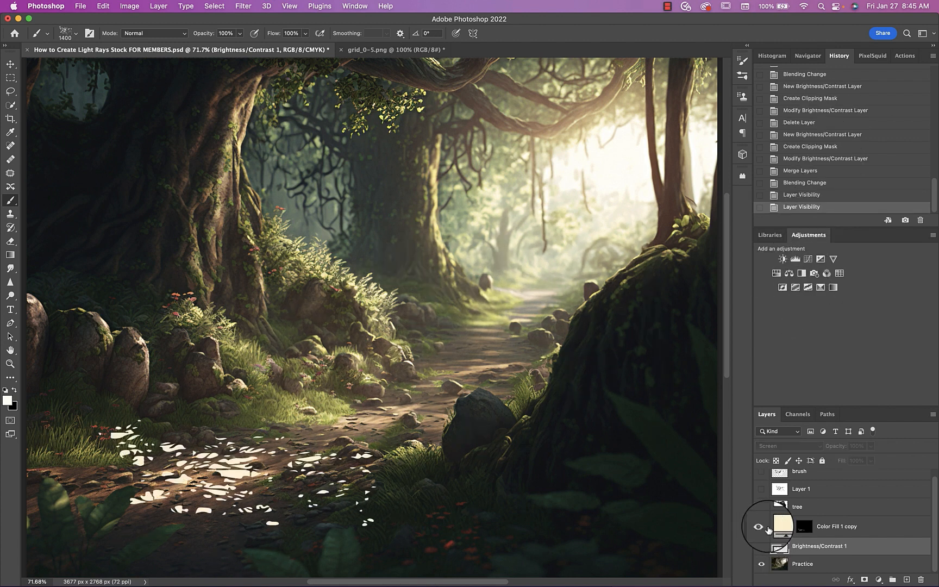
pyautogui.click(780, 525)
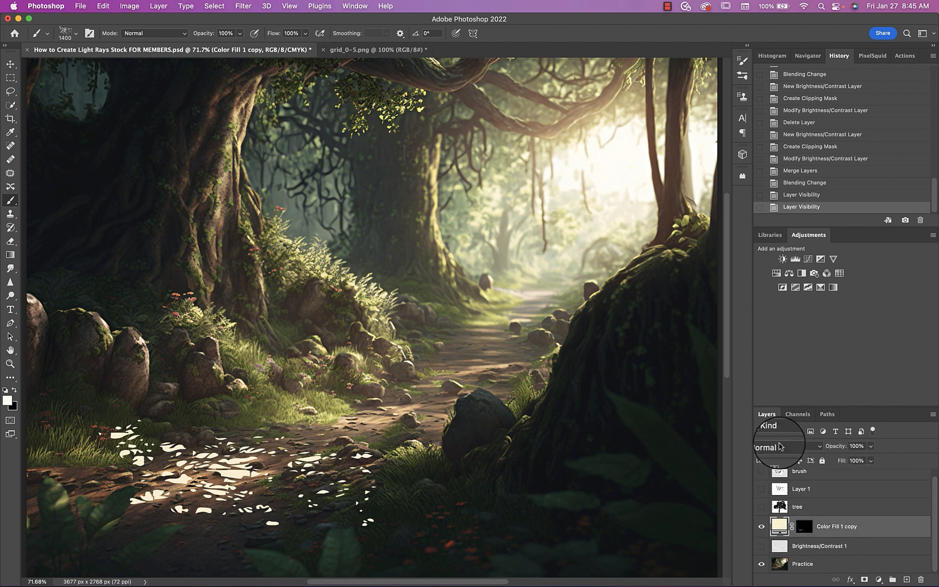
pyautogui.click(781, 446)
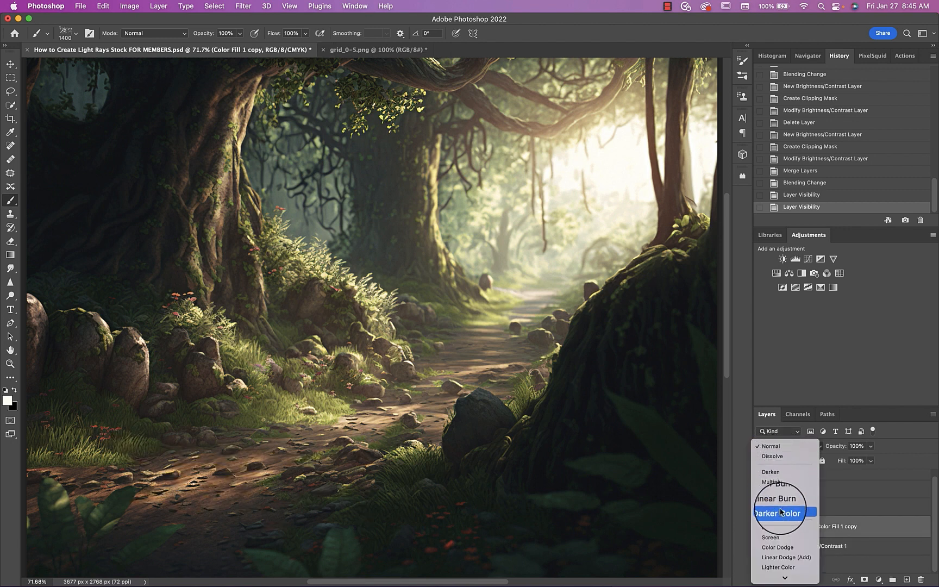
pyautogui.scroll(-4, 777, 526)
pyautogui.click(769, 481)
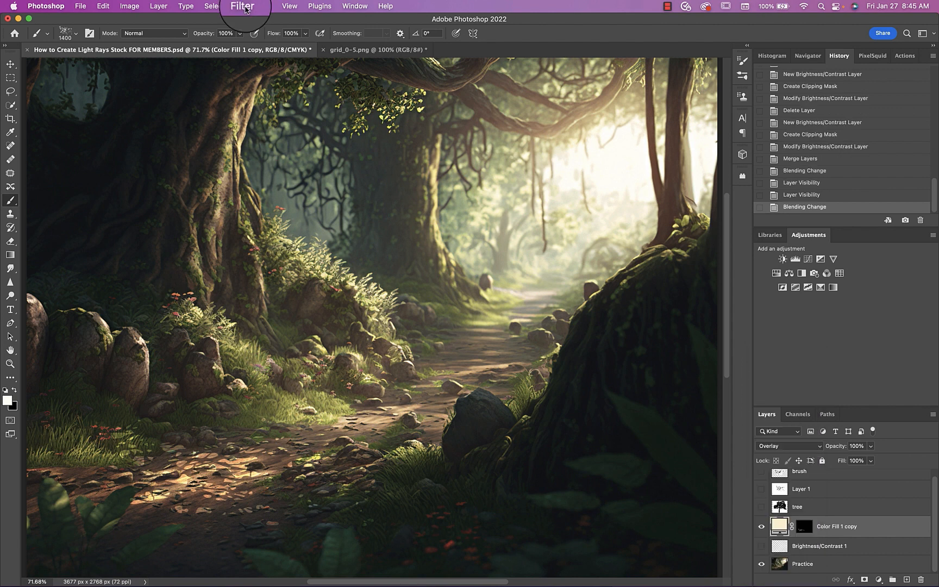
# Convert Color Fill 1 copy to a smart object and soften its flecks with a Gaussian Blur
pyautogui.click(243, 7)
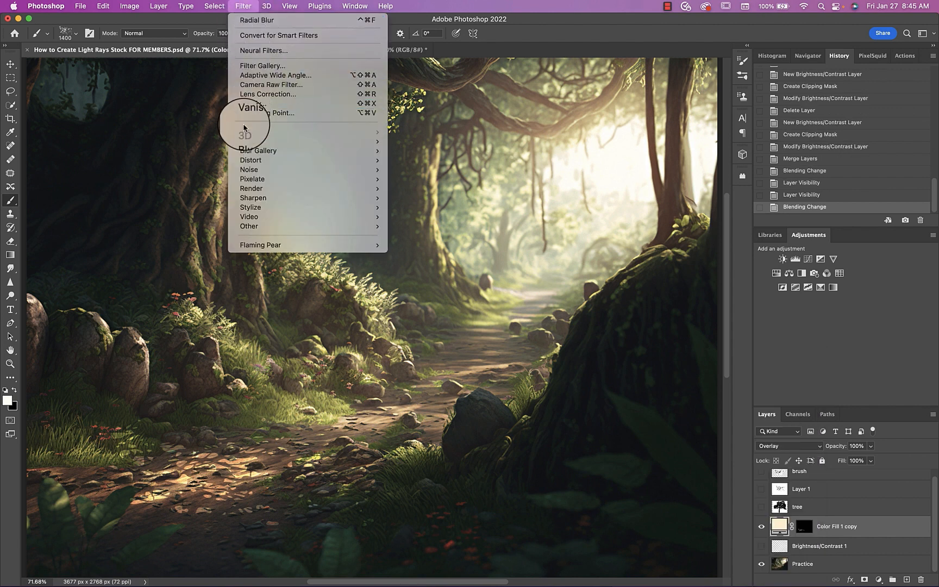
pyautogui.moveTo(251, 141)
pyautogui.click(427, 179)
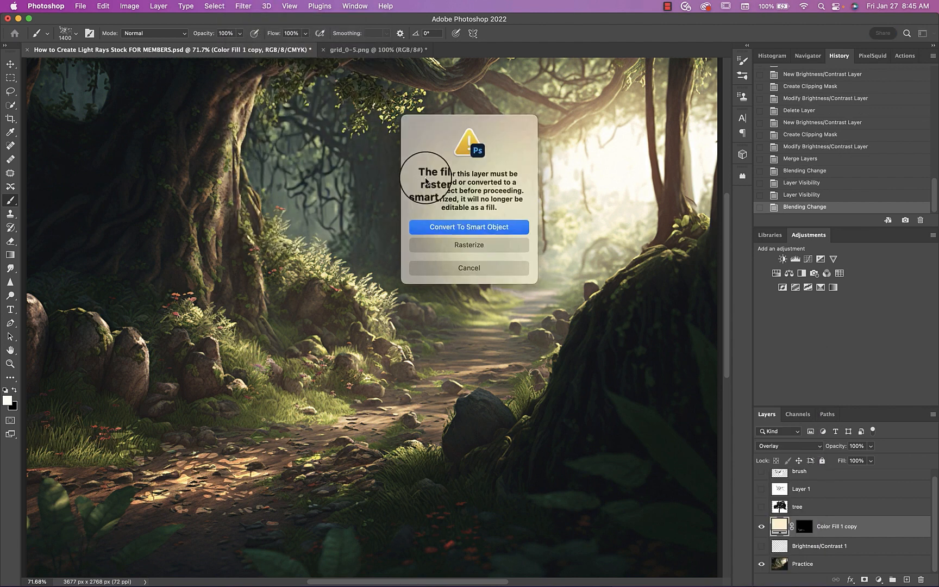
pyautogui.click(437, 226)
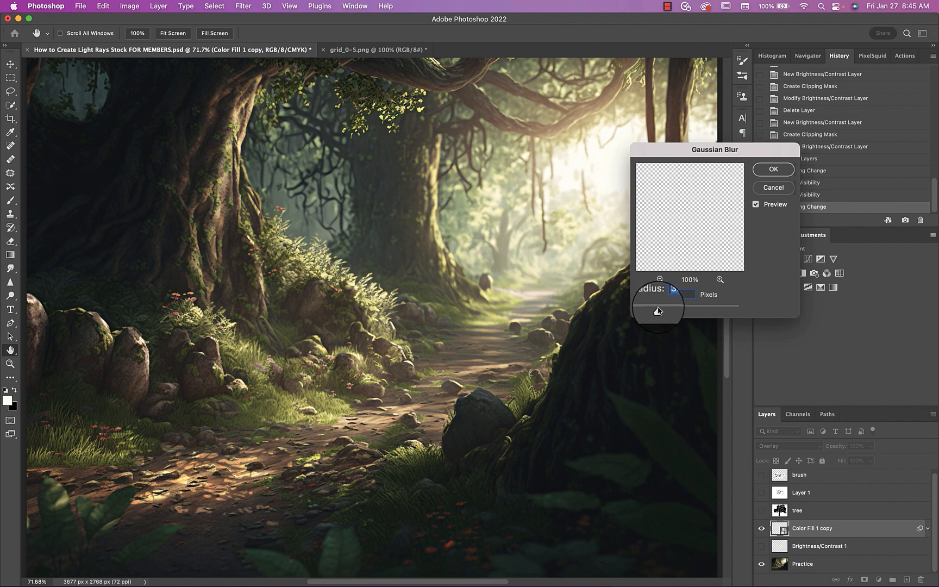
pyautogui.click(773, 168)
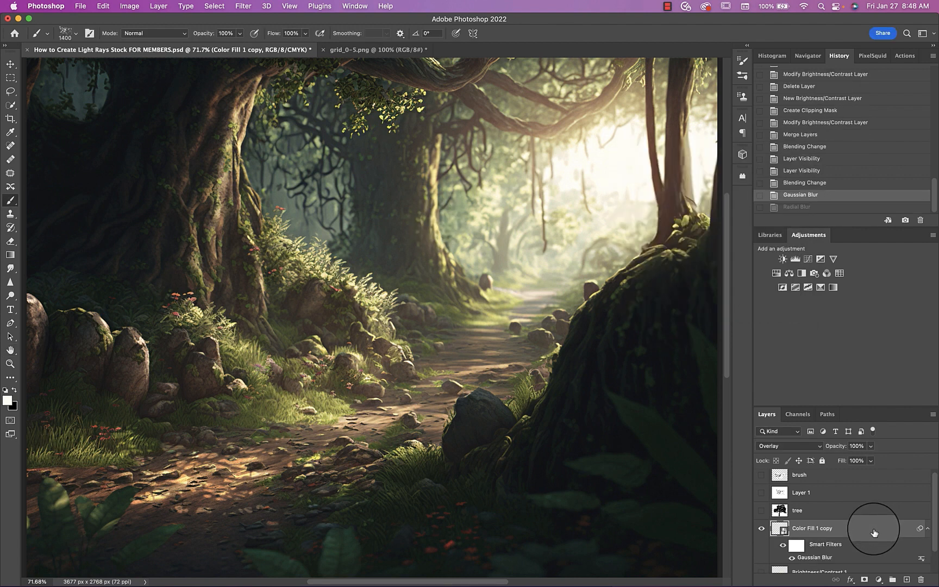
# Split the shadow Blend If sliders of Color Fill 1 copy, setting This Layer to 0/105 and Underlying Layer to 0/79
pyautogui.doubleClick(874, 532)
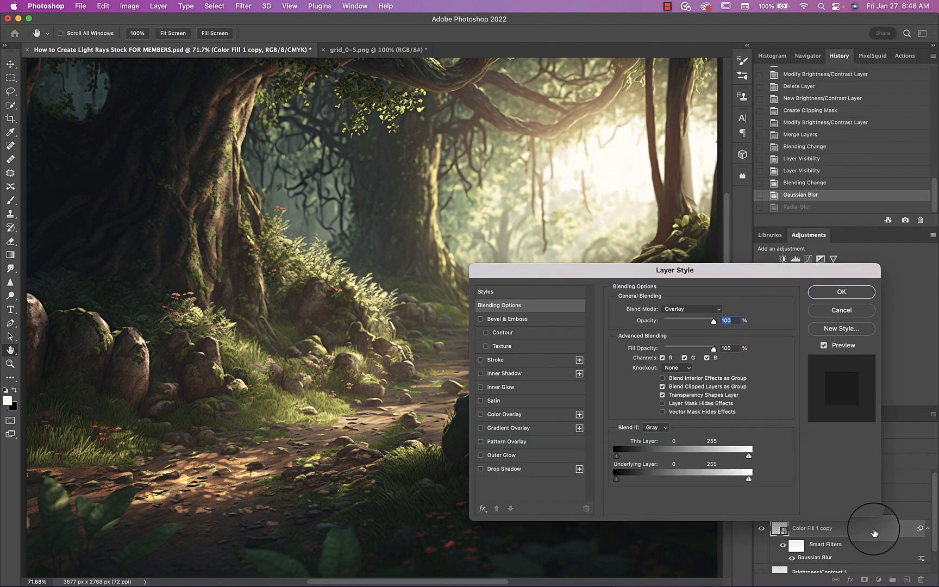
pyautogui.press('alt')
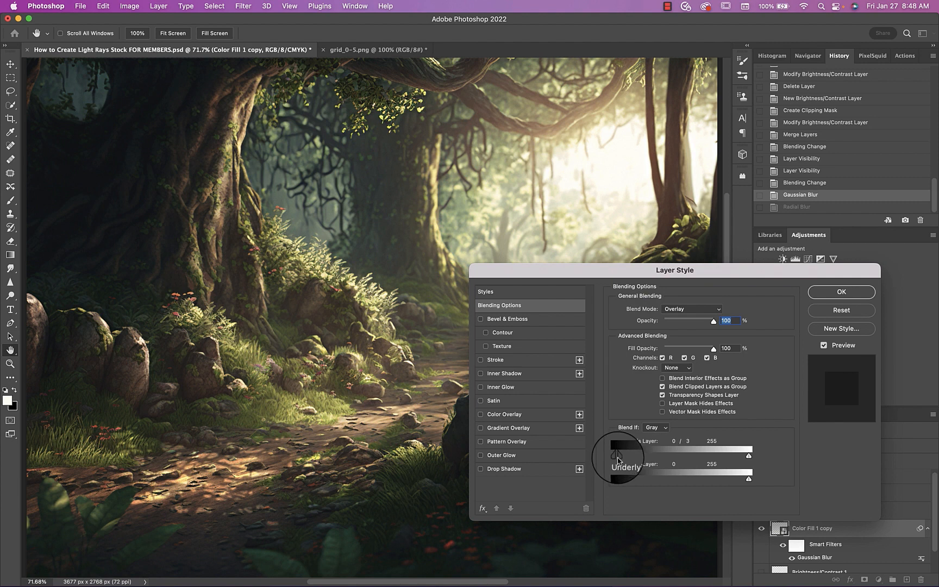
pyautogui.moveTo(616, 479); pyautogui.dragTo(658, 479)
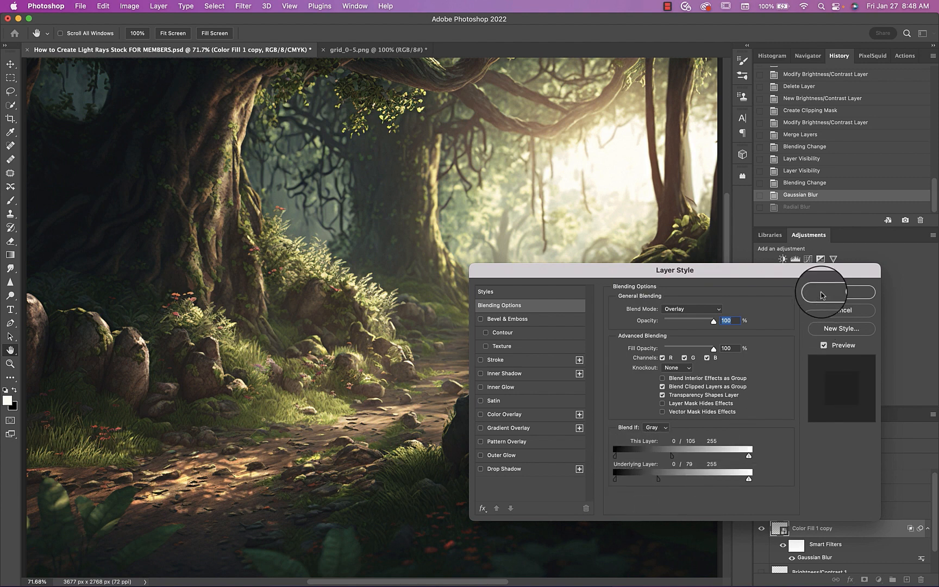
pyautogui.click(821, 293)
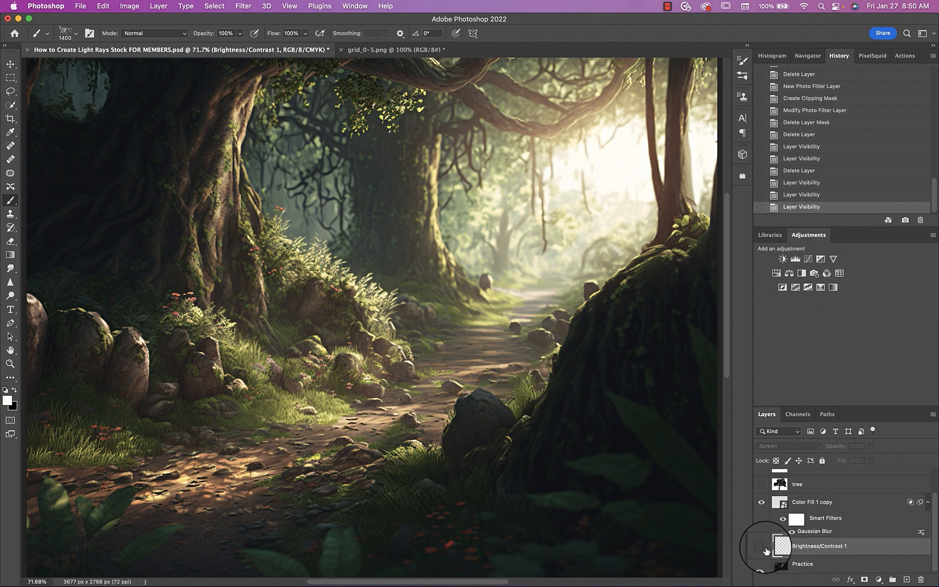
# Show the Brightness/Contrast 1 ray layer and add a black (000000) solid color fill layer between it and the Practice layer
pyautogui.click(755, 546)
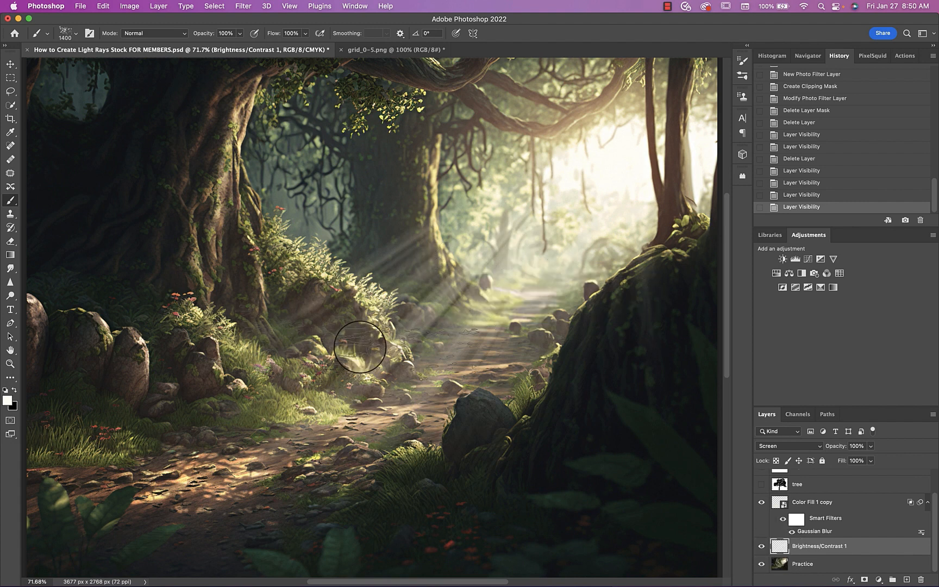
pyautogui.click(778, 567)
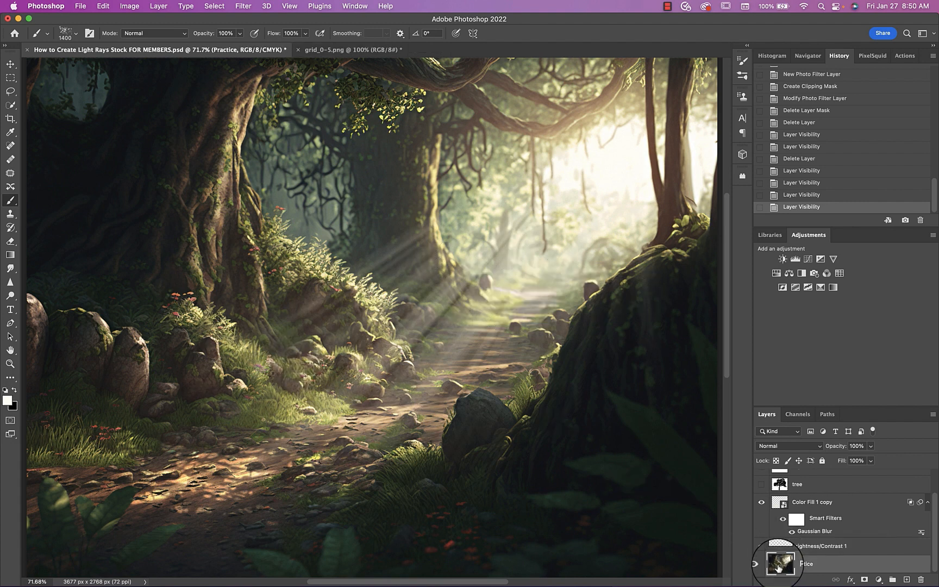
pyautogui.click(880, 580)
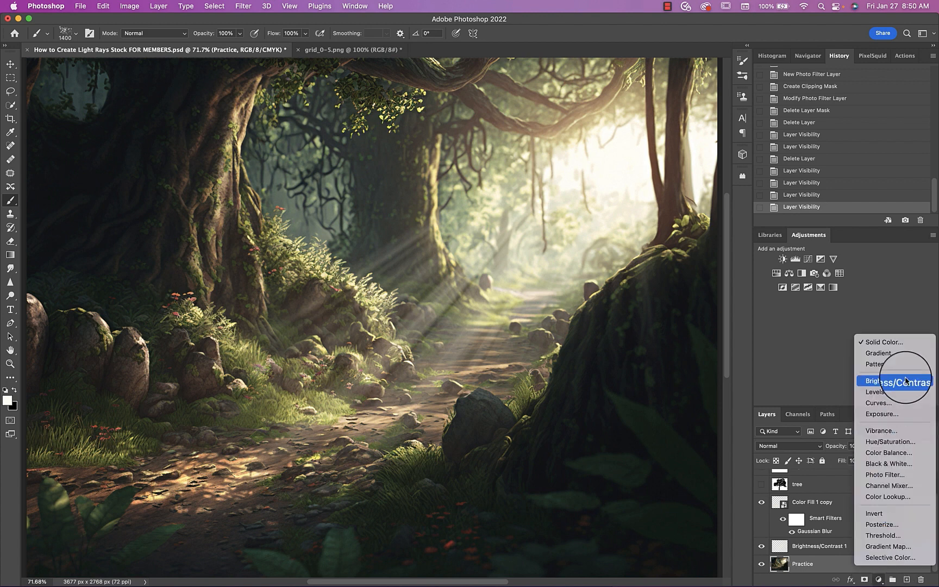
pyautogui.click(889, 346)
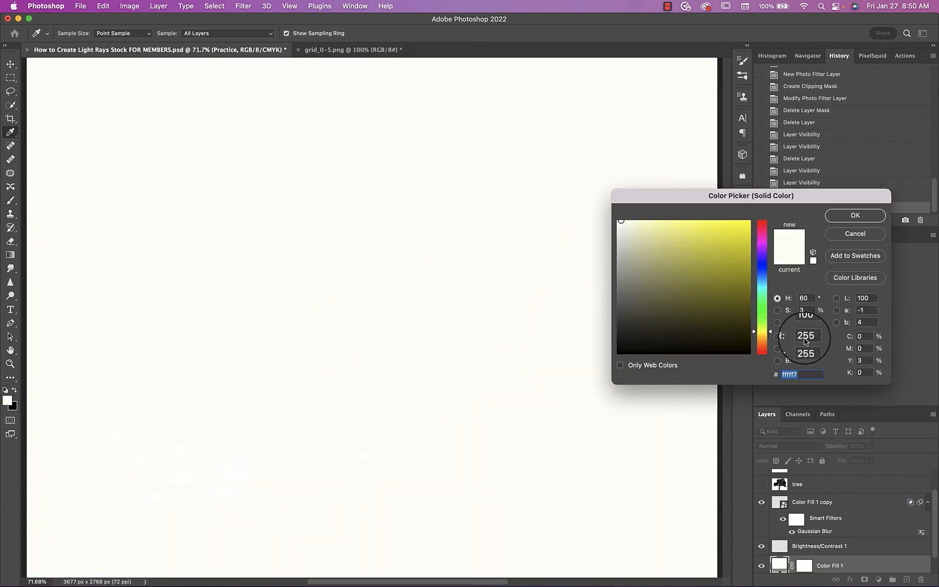
pyautogui.click(632, 337)
pyautogui.moveTo(592, 371); pyautogui.dragTo(593, 371)
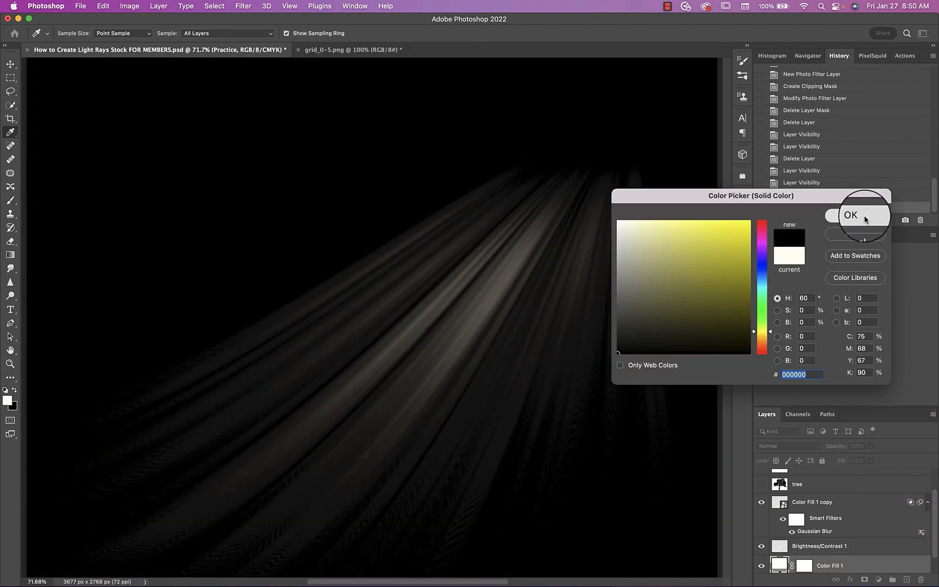
pyautogui.click(862, 215)
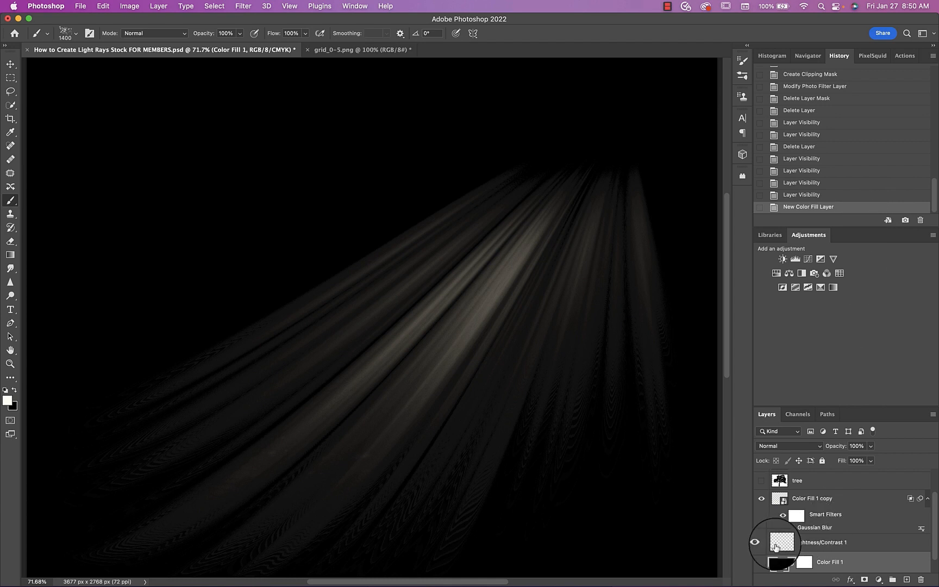
# Merge the Brightness/Contrast 1 ray layer with the black fill and set the merged layer's blend mode to Screen
pyautogui.click(776, 543)
pyautogui.press('super+e')
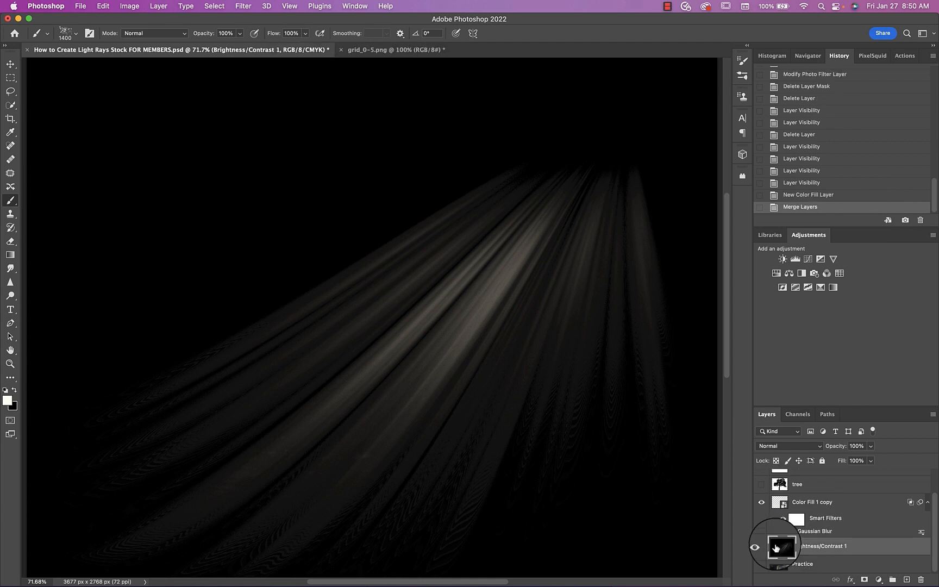
pyautogui.click(774, 446)
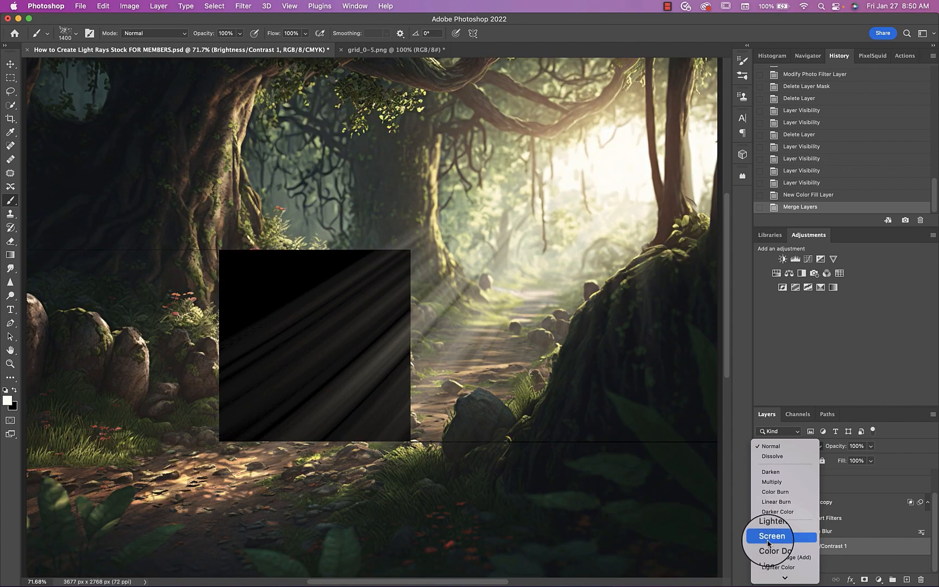
pyautogui.click(768, 536)
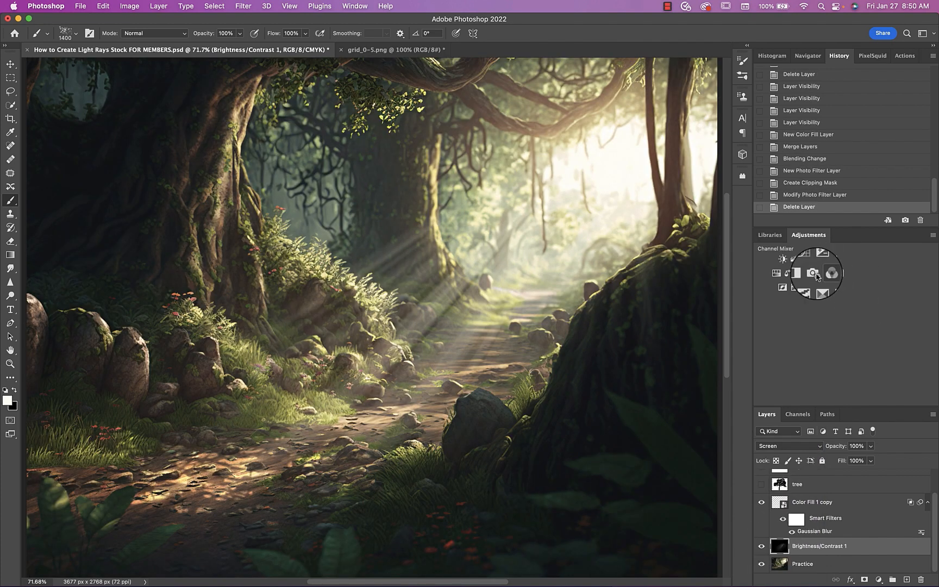
# Clip a Photo Filter adjustment to the ray layer using Warming Filter (85) at 78% density
pyautogui.click(814, 274)
pyautogui.click(618, 385)
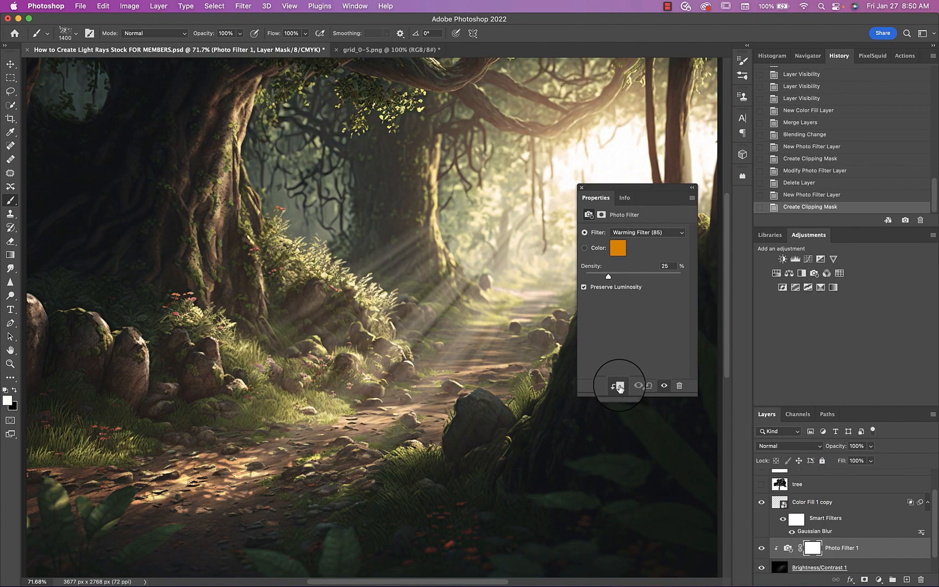
pyautogui.moveTo(628, 275); pyautogui.dragTo(659, 276)
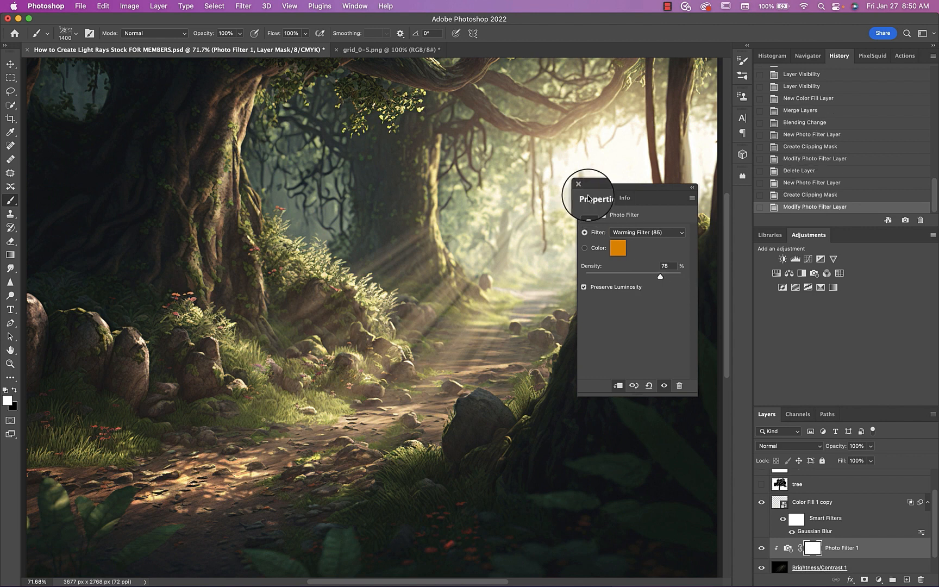
pyautogui.click(581, 187)
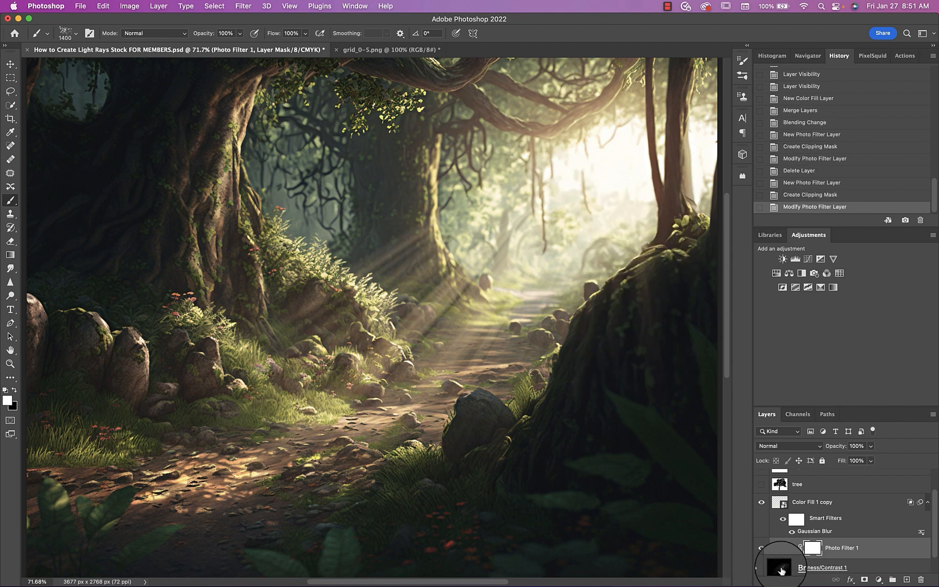
# Merge the Photo Filter adjustment with the ray layer and set the resulting layer's blend mode to Screen
pyautogui.keyDown('shift'); pyautogui.click(782, 571); pyautogui.keyUp('shift')
pyautogui.press('super+e')
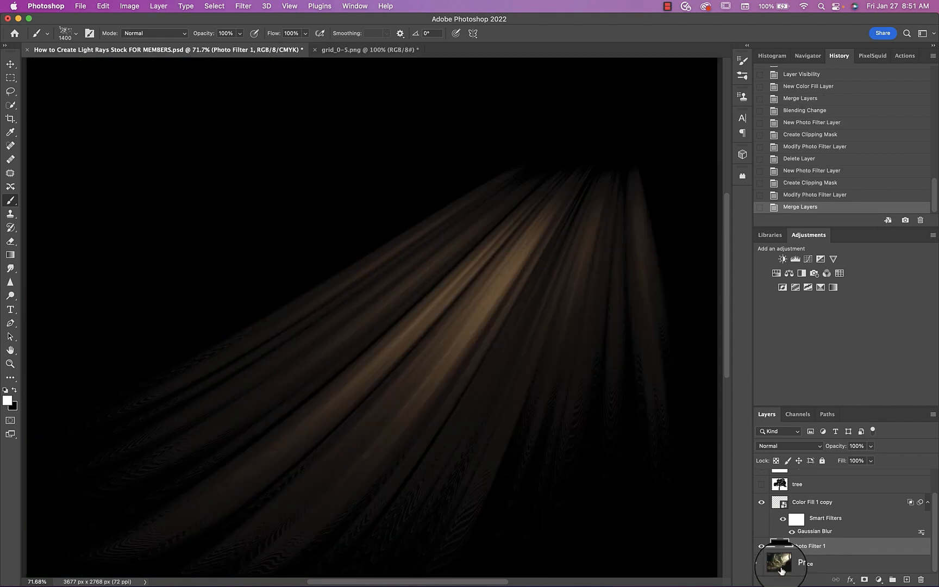
pyautogui.click(775, 446)
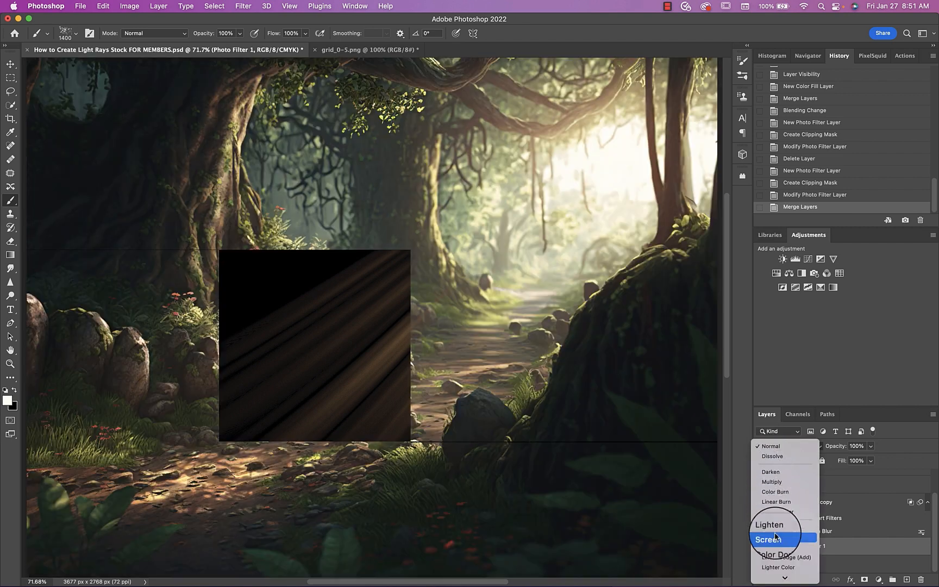
pyautogui.click(774, 537)
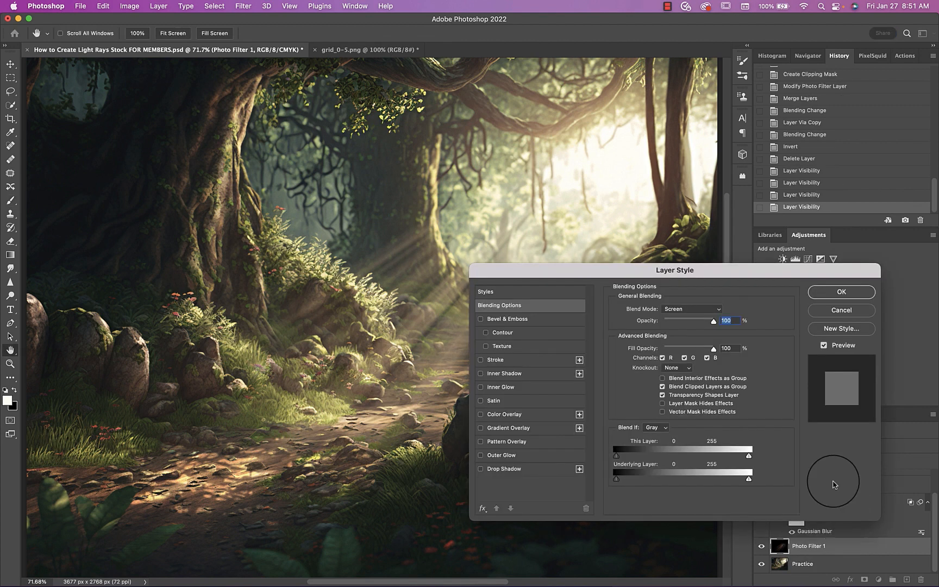
# Split the highlight Blend If sliders of the Photo Filter 1 ray layer for both layers, with This Layer at 154/255
pyautogui.moveTo(754, 455); pyautogui.dragTo(758, 455)
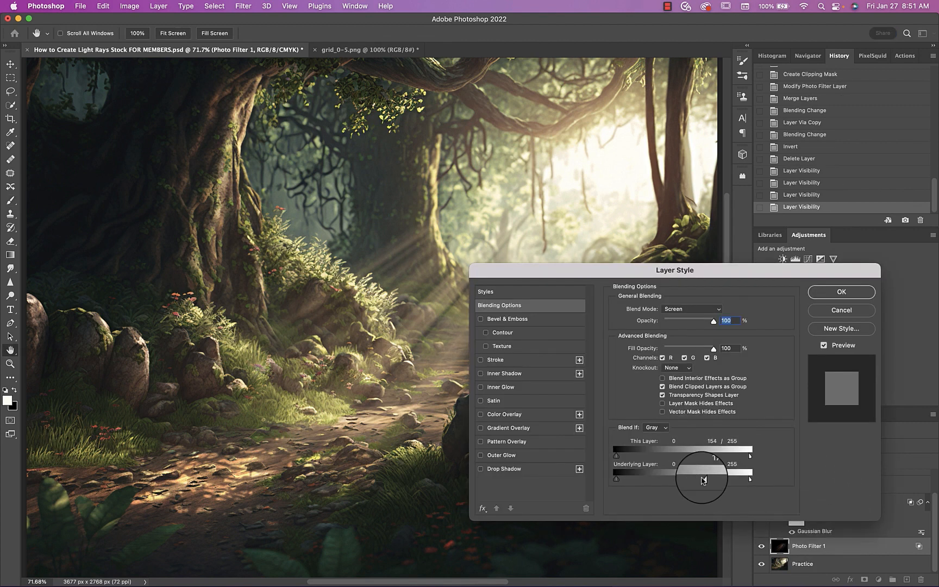
pyautogui.press('Return')
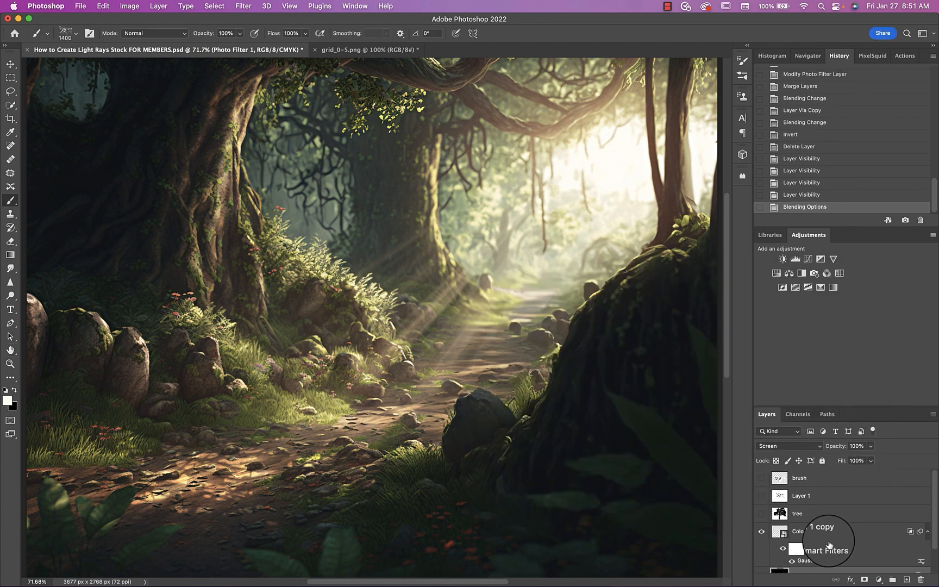
# Group all layers above the Practice layer, from brush down to the Photo Filter 1 rays
pyautogui.keyDown('shift'); pyautogui.click(778, 478); pyautogui.keyUp('shift')
pyautogui.moveTo(778, 478); pyautogui.dragTo(780, 477)
pyautogui.press('super+g')
# Toggle the layer group's visibility to compare the forest scene with and without the light effects, leaving the group shown
pyautogui.click(761, 477)
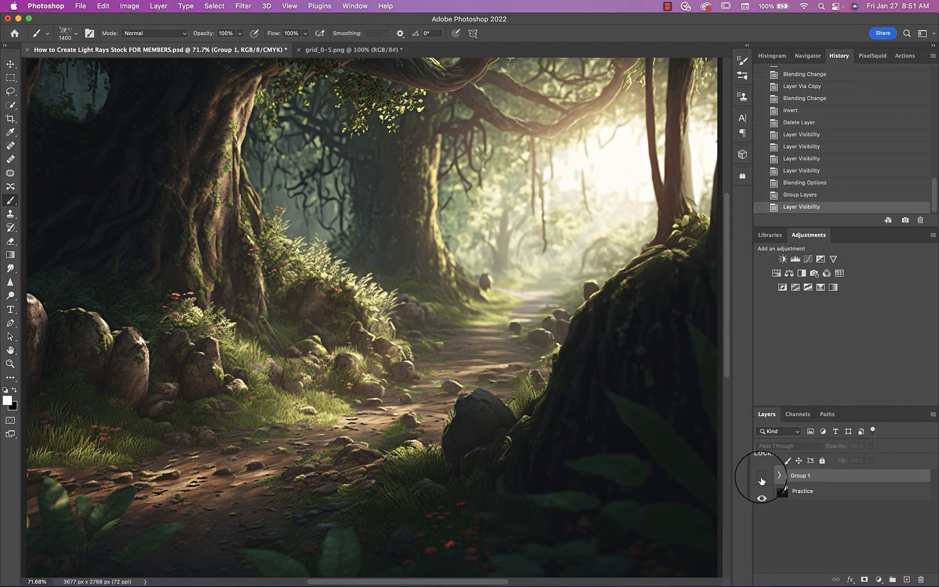
pyautogui.click(761, 476)
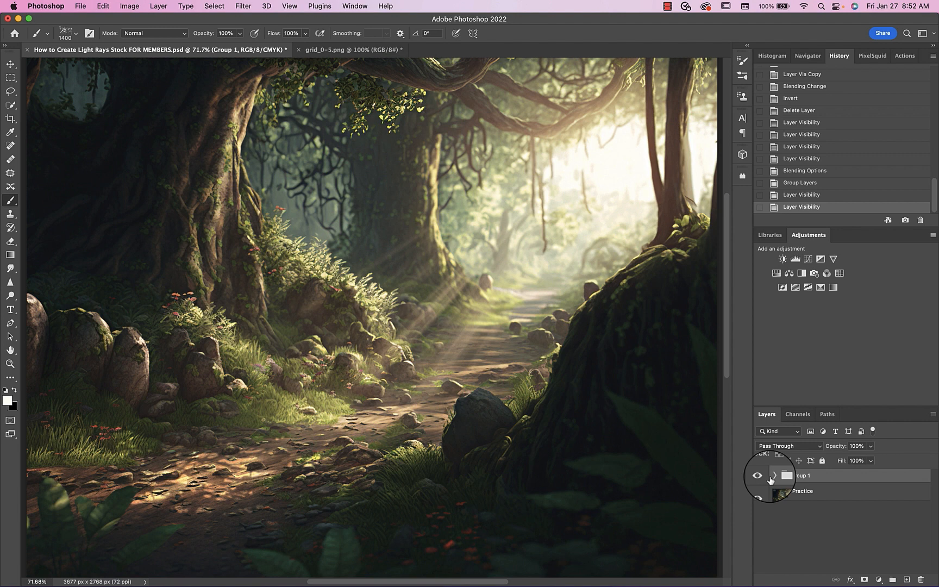
pyautogui.click(761, 476)
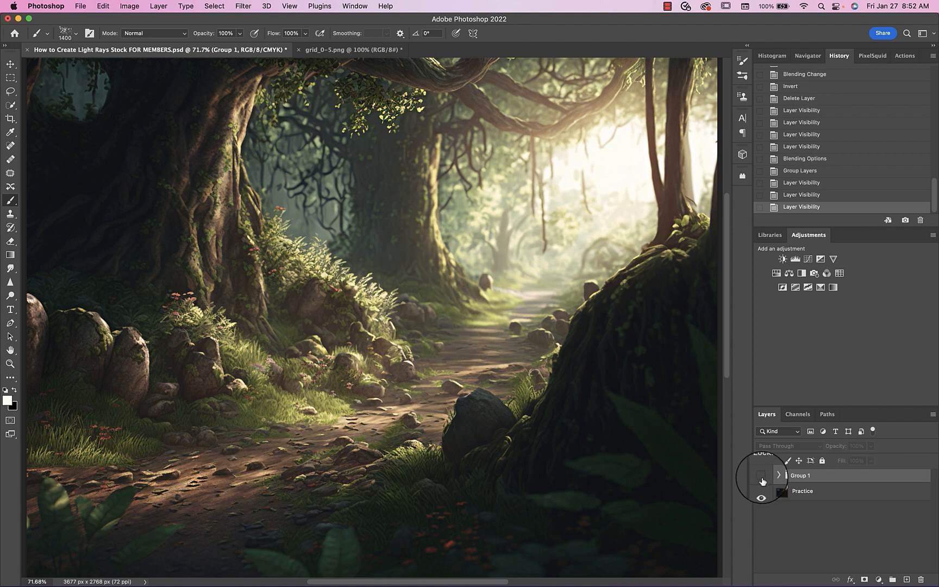
pyautogui.click(761, 476)
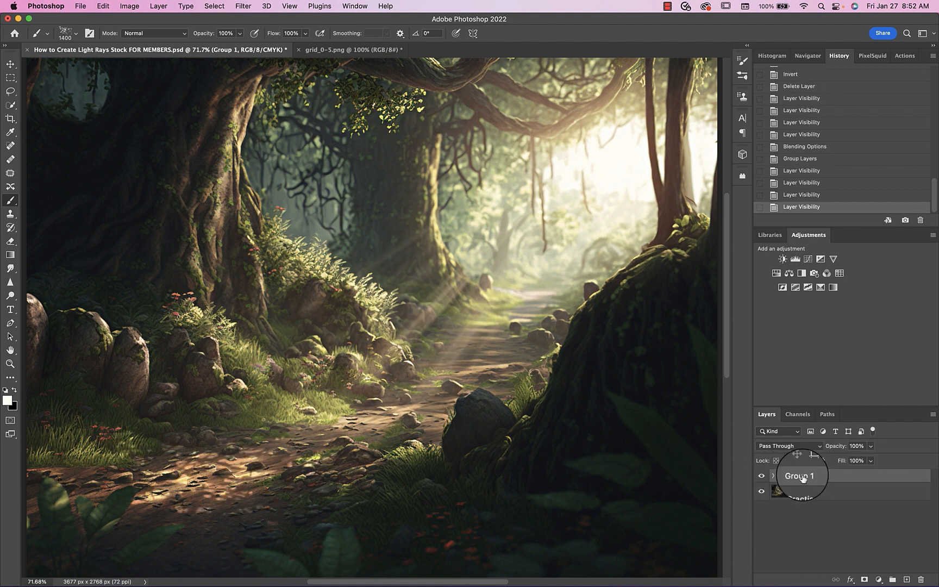
pyautogui.click(773, 476)
pyautogui.click(773, 476)
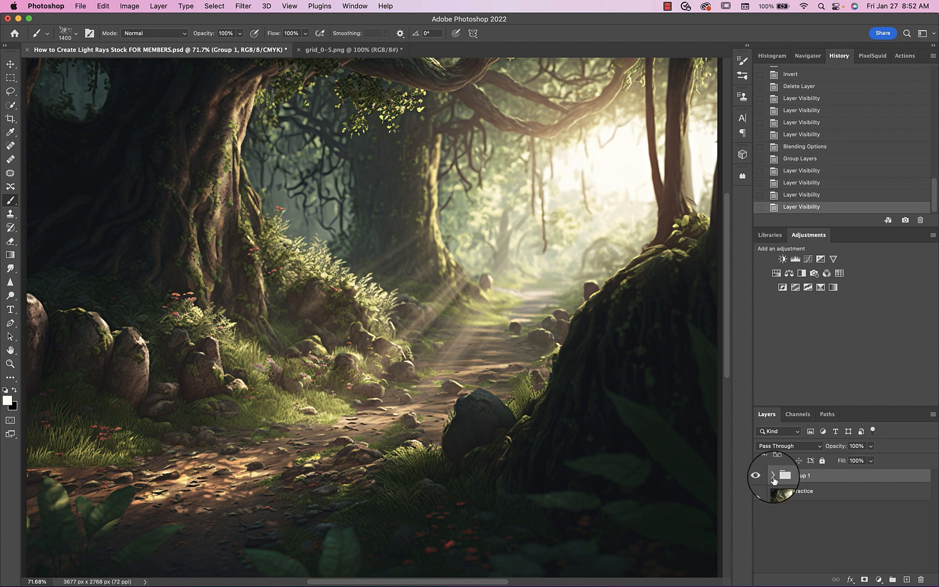